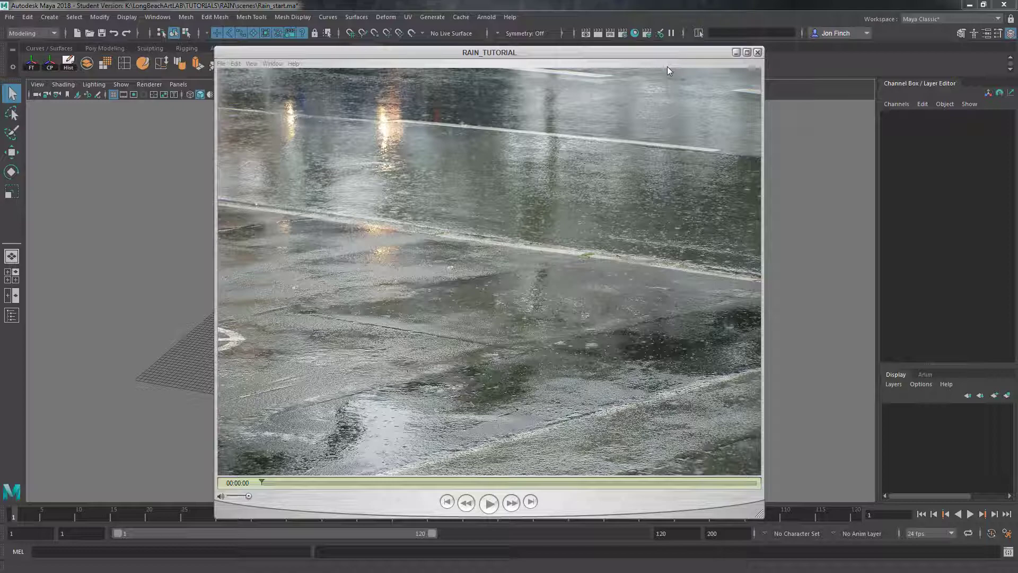
Review the RAIN_TUTORIAL reference video, pause it and move its window away from the modelling scene
left_click_drag(652, 52, 624, 15)
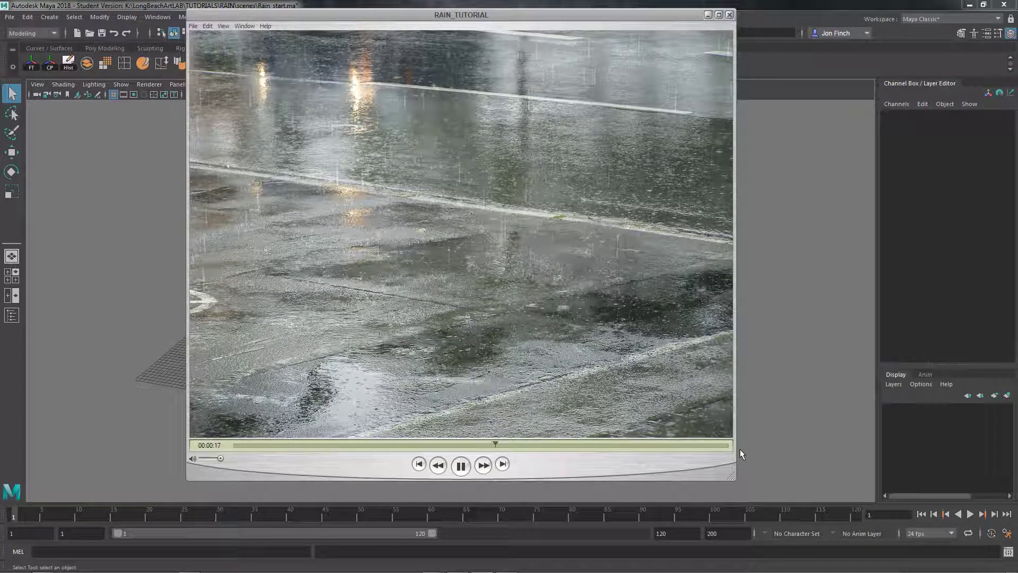
left_click(460, 466)
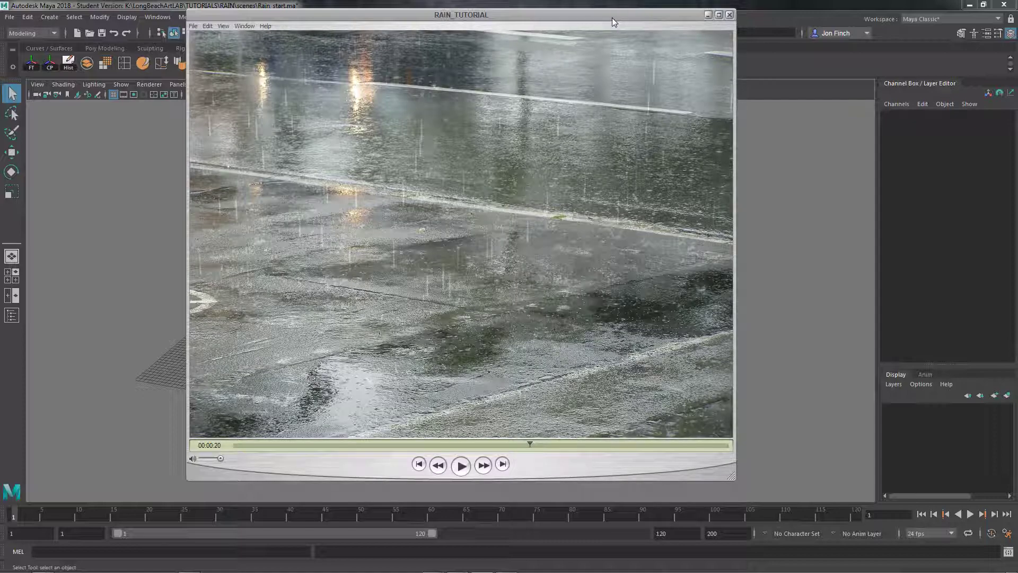
left_click_drag(612, 18, 1017, 73)
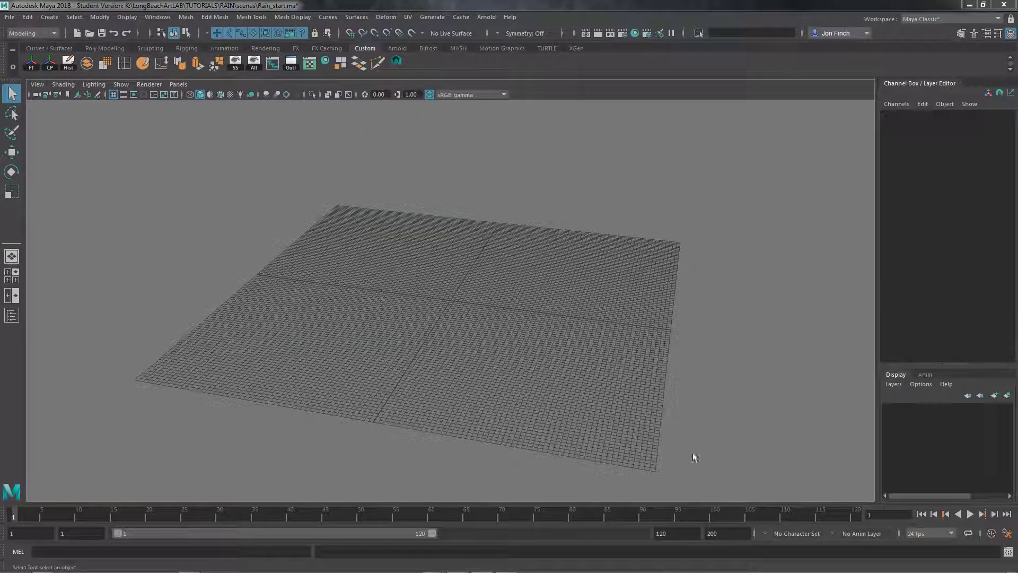
Create a polygon plane of about 60 by 57 units on the ground grid
left_click_drag(535, 404, 531, 397, "alt")
right_click_drag(531, 398, 634, 362, "alt")
left_click_drag(635, 361, 636, 364, "alt")
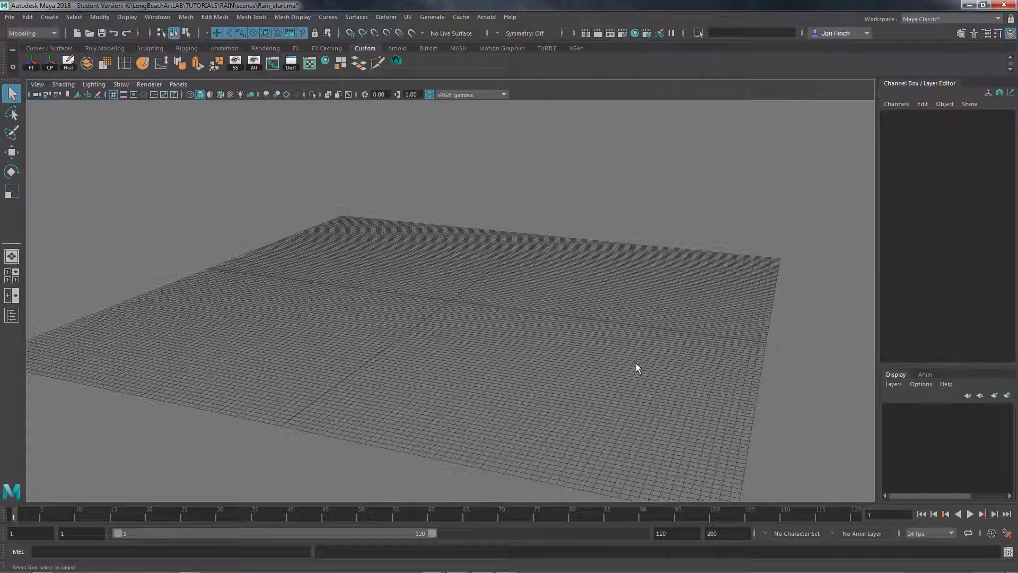
mouse_move(635, 363)
middle_mouse_down("alt")
mouse_move(584, 386)
mouse_move(638, 384)
middle_mouse_up("alt")
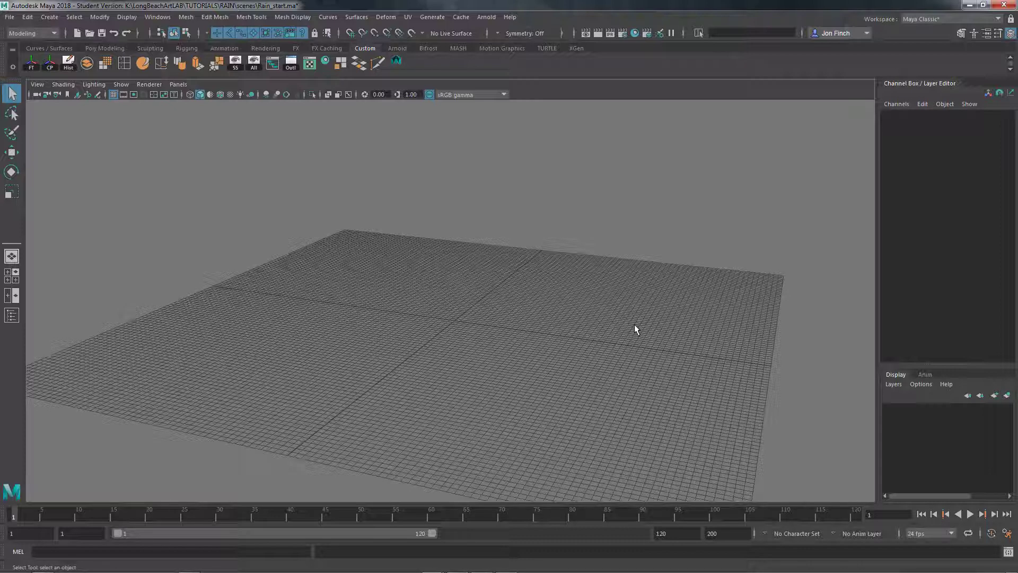
left_click(49, 17)
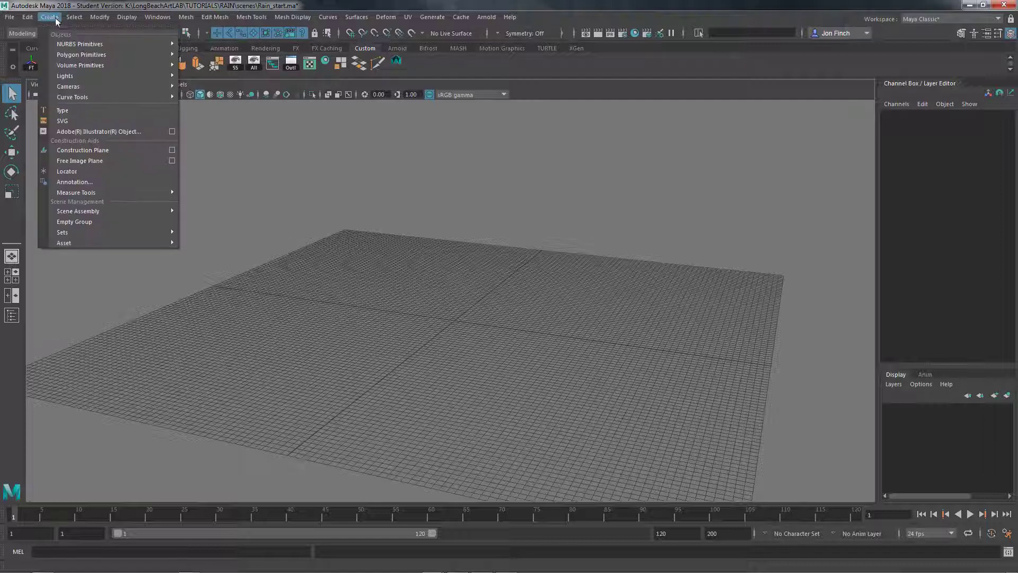
mouse_move(76, 54)
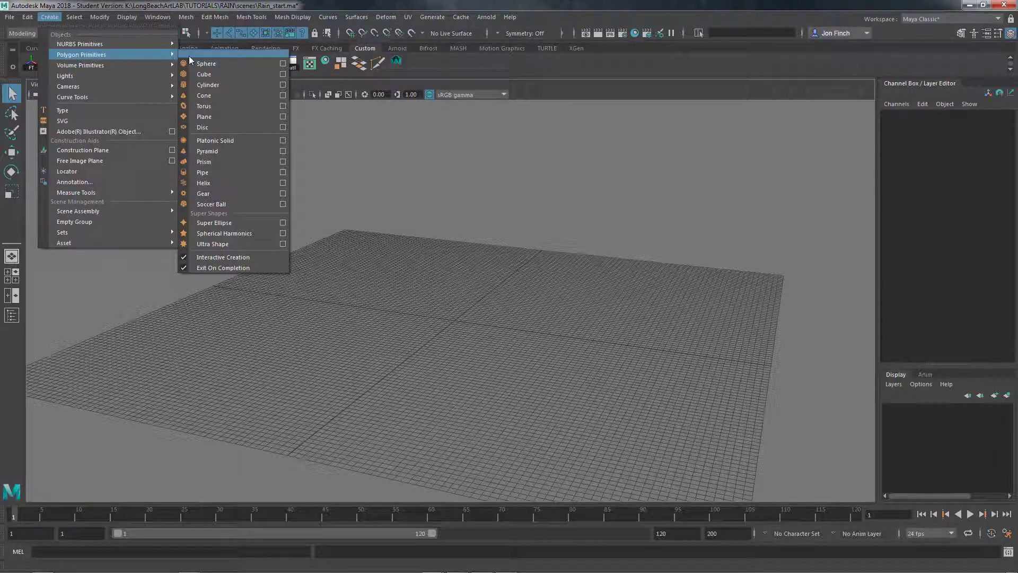
left_click(228, 114)
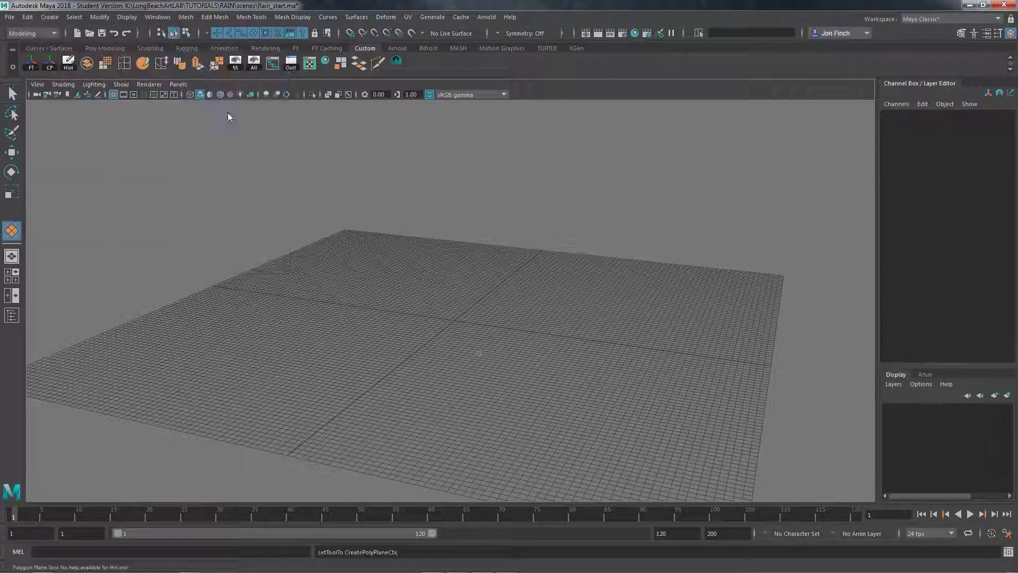
left_click_drag(334, 270, 498, 422)
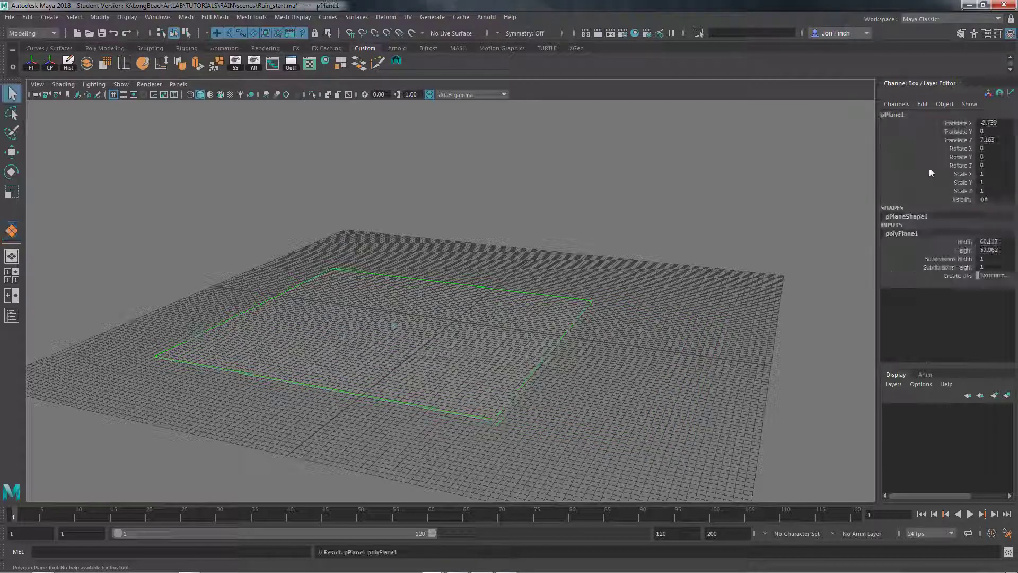
Set the plane's width and height subdivisions to 20 and its X, Y and Z translation to 0
left_click_drag(991, 258, 994, 267)
type("20")
key("Return")
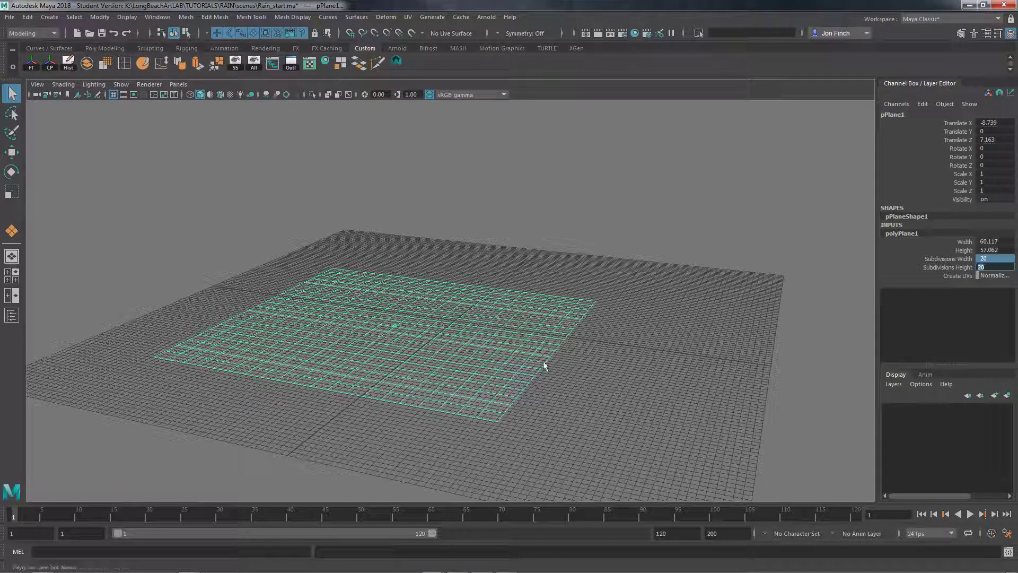
left_click_drag(552, 351, 550, 353)
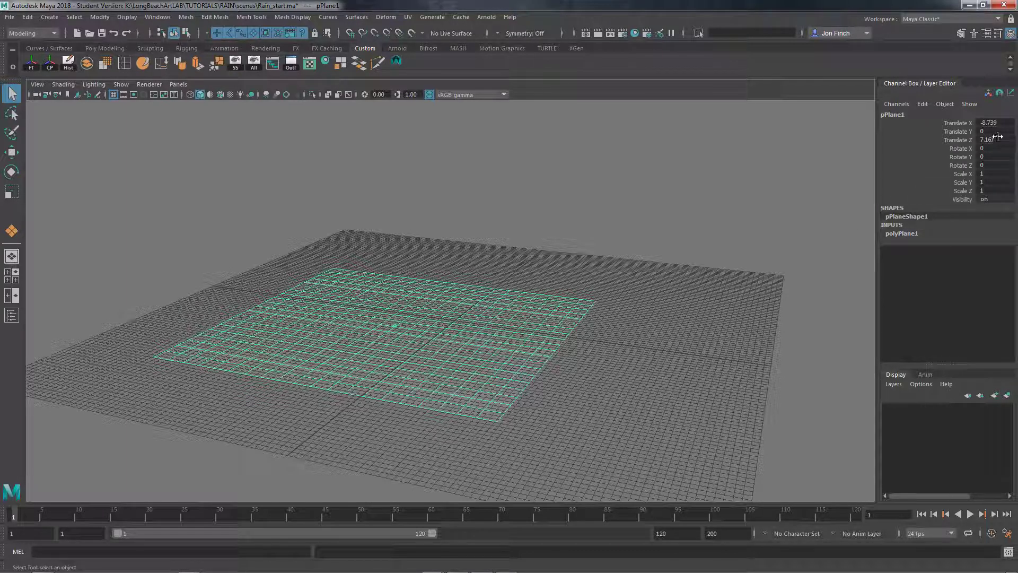
left_click_drag(997, 136, 1000, 125)
type("0")
key("Return")
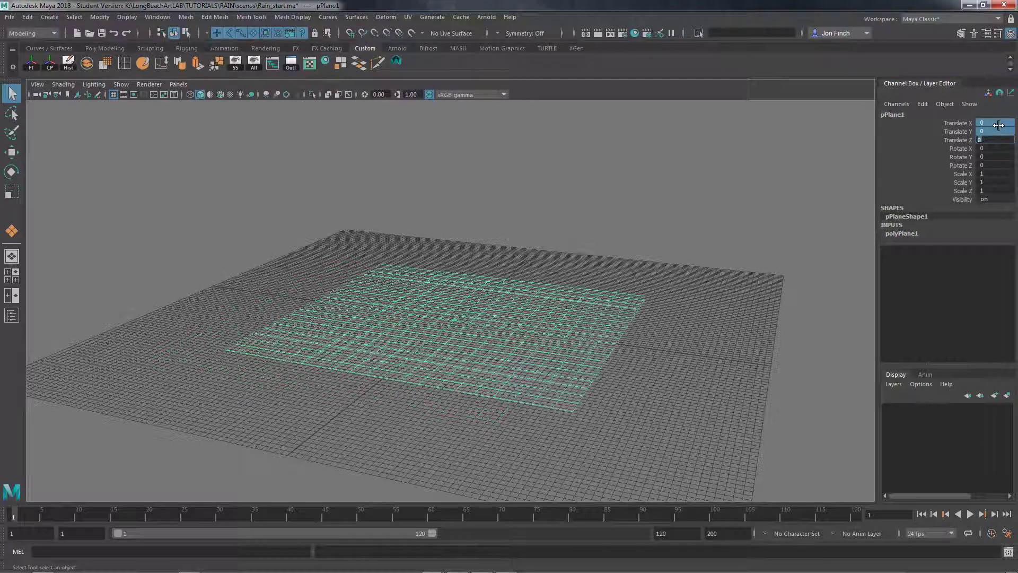
Rename the plane as ground_geo
left_click_drag(712, 311, 641, 301, "alt")
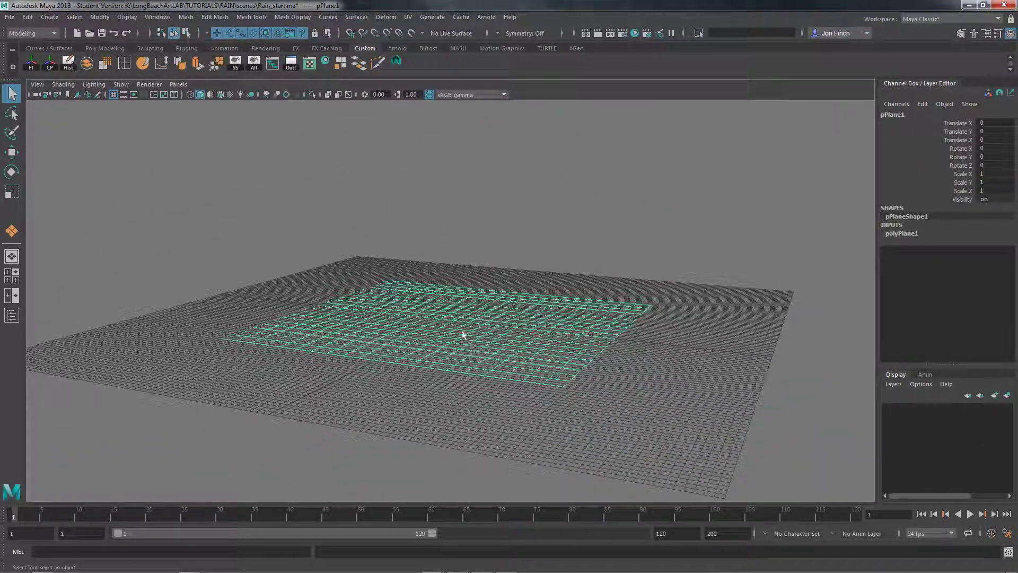
left_click_drag(526, 303, 510, 320, "alt")
scroll(509, 319, "up", 2)
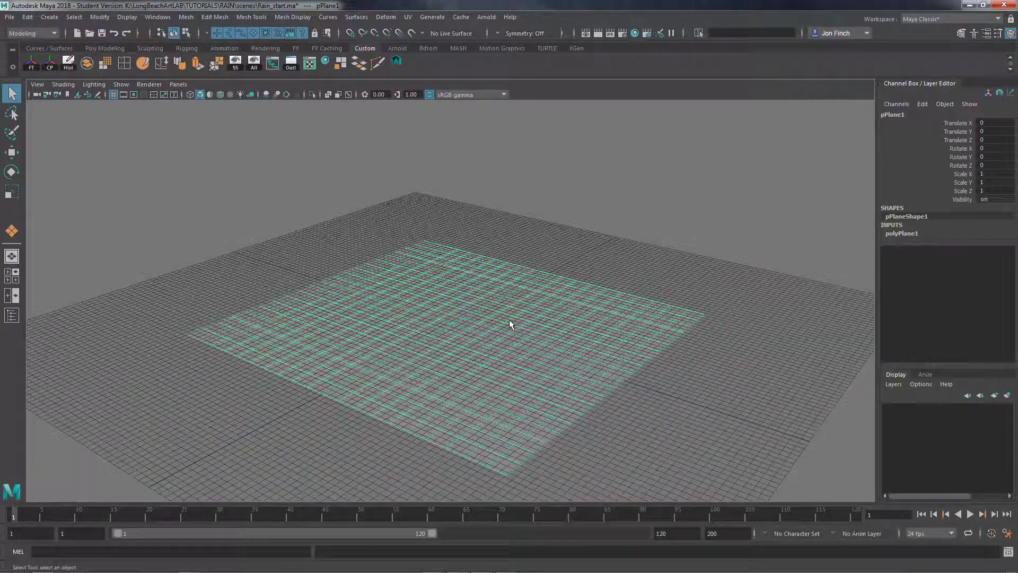
left_click(909, 114)
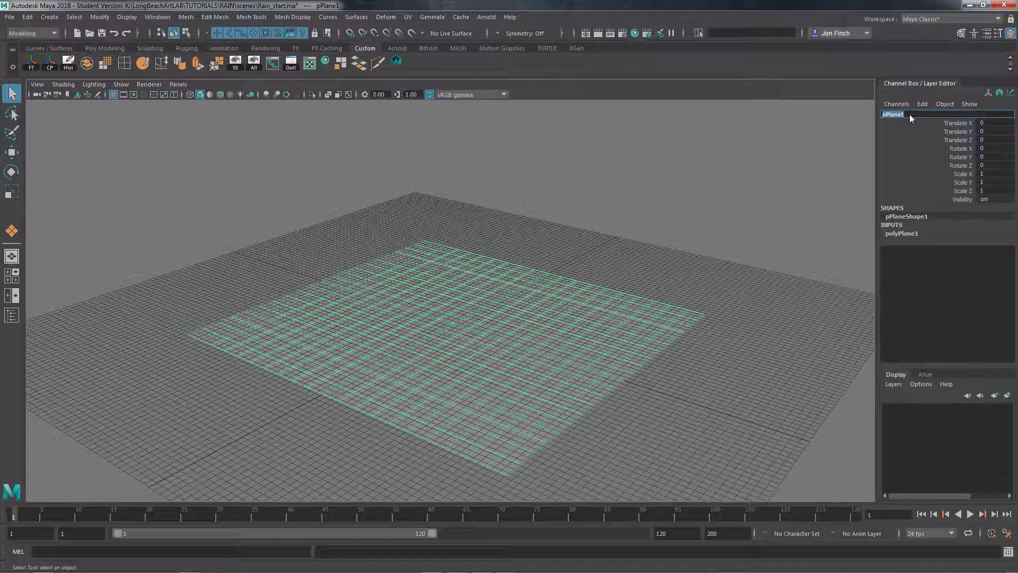
type("a")
type("round_geo_")
key("Return")
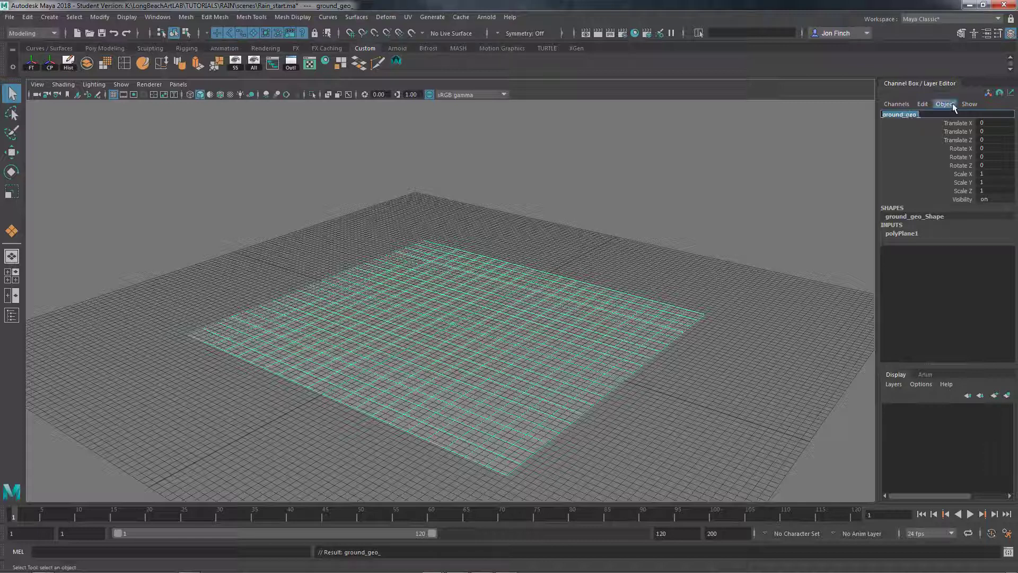
left_click(951, 115)
key("BackSpace")
key("Return")
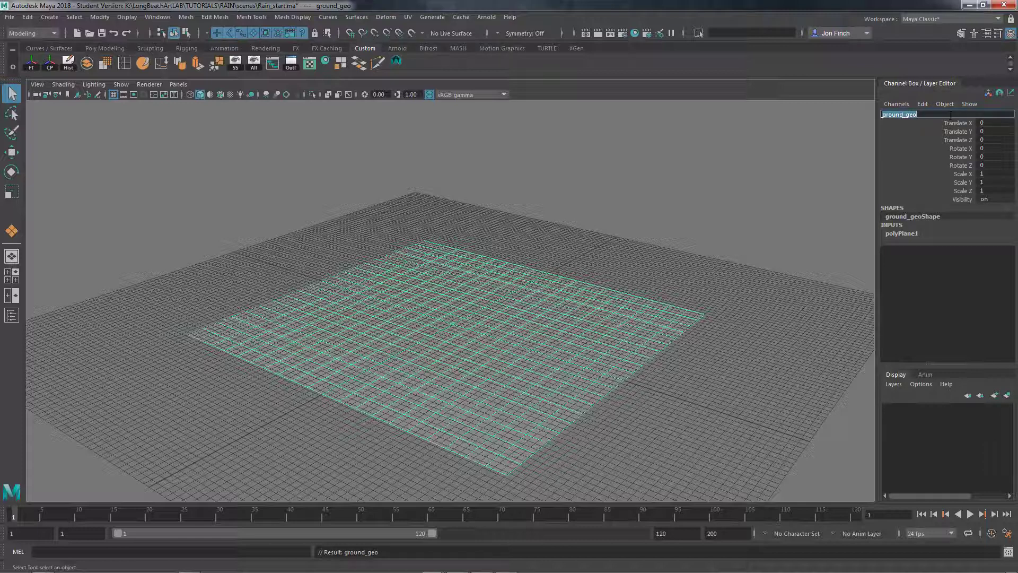
Duplicate the ground plane and raise the copy about 34 units straight above it
left_click_drag(632, 341, 477, 352, "alt")
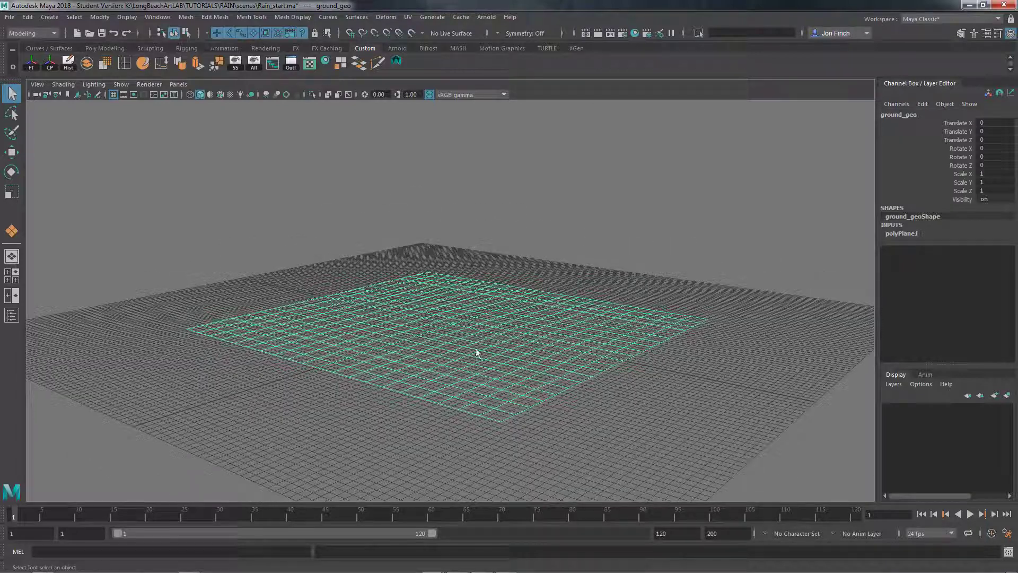
key("w")
left_click(26, 18)
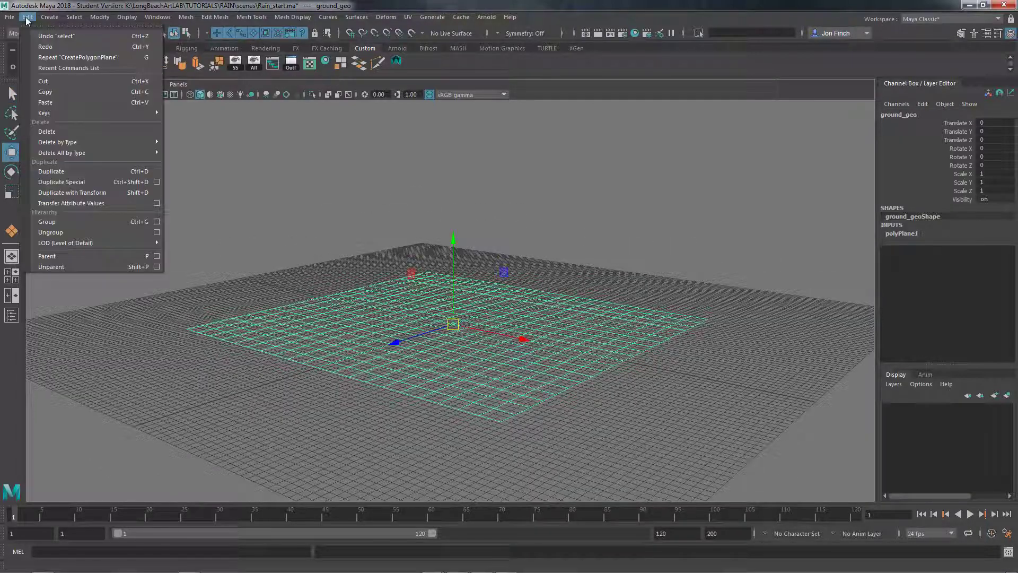
left_click(56, 175)
left_click_drag(454, 232, 464, 70)
right_click_drag(556, 267, 538, 262, "alt")
middle_click_drag(538, 262, 568, 339, "alt")
left_click_drag(488, 171, 494, 126)
Scale the lower ground plane uniformly to about 1.75 so it extends well beyond the raised copy
left_click_drag(501, 232, 530, 273, "alt")
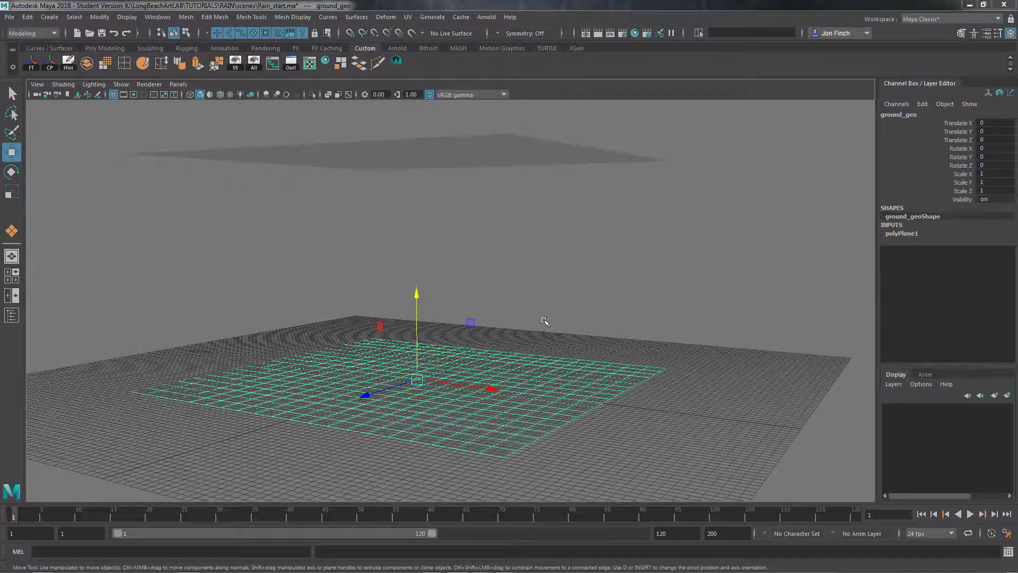
left_click_drag(544, 320, 499, 308, "alt")
key("r")
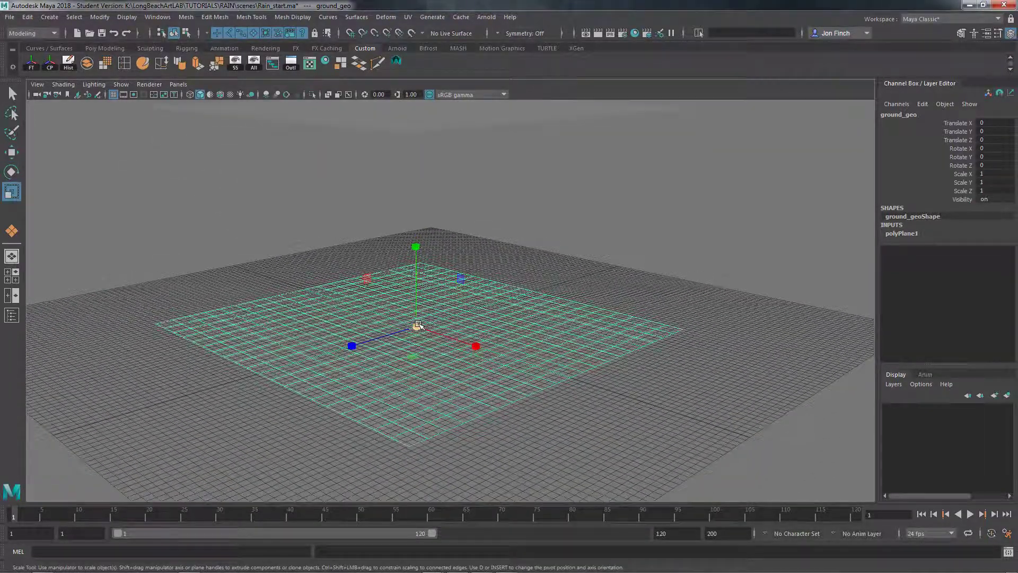
left_click_drag(417, 325, 461, 279)
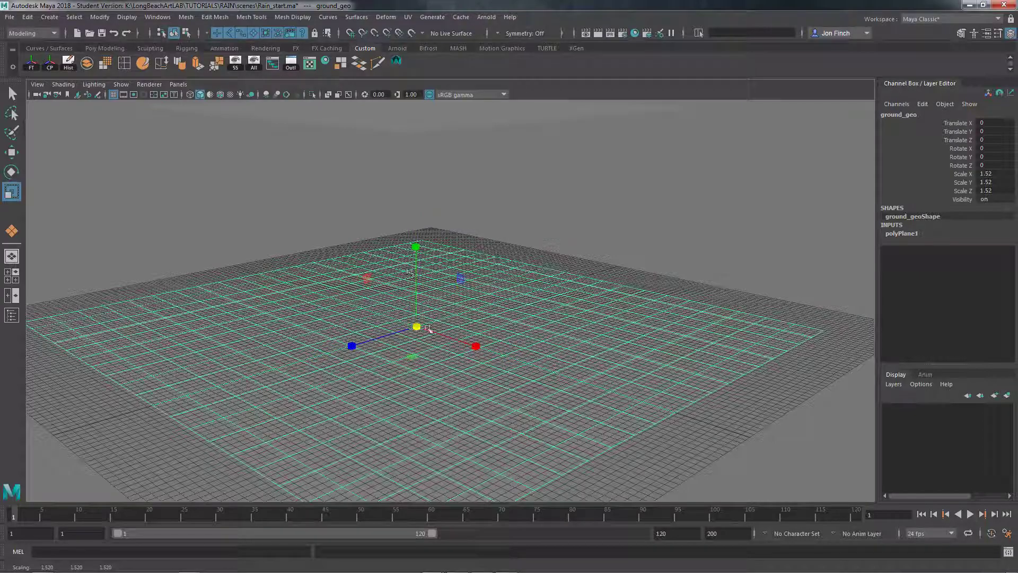
left_click_drag(428, 328, 473, 318)
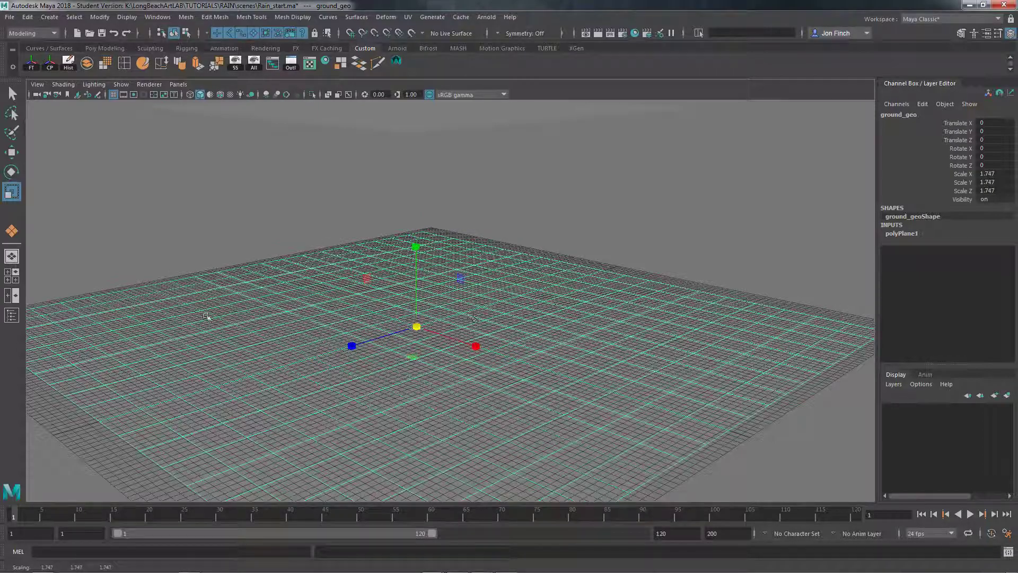
Switch to the FX menu set and turn the ground plane into an nCloth passive collider
left_click_drag(383, 284, 495, 336, "alt")
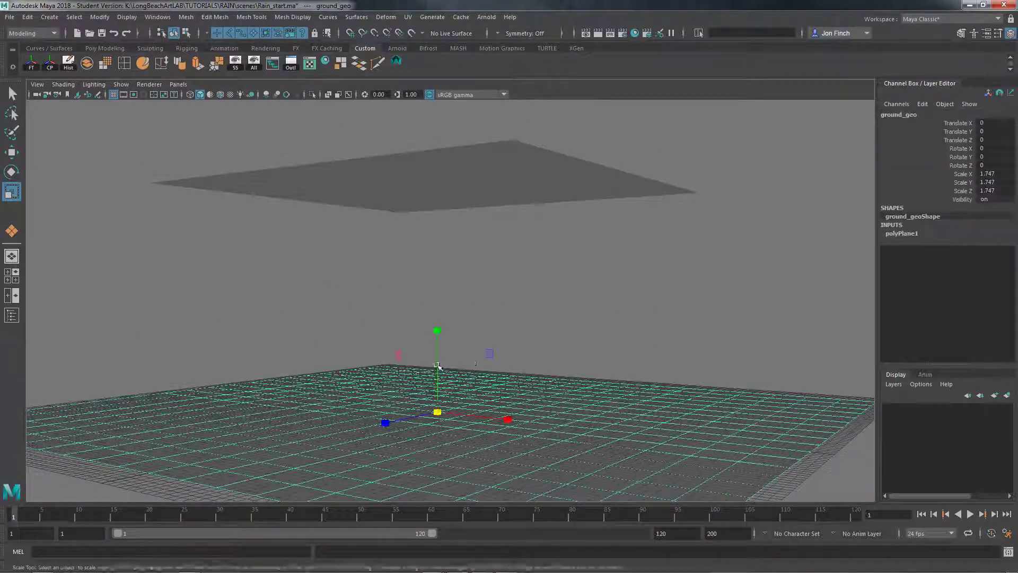
left_click_drag(375, 332, 356, 371, "alt")
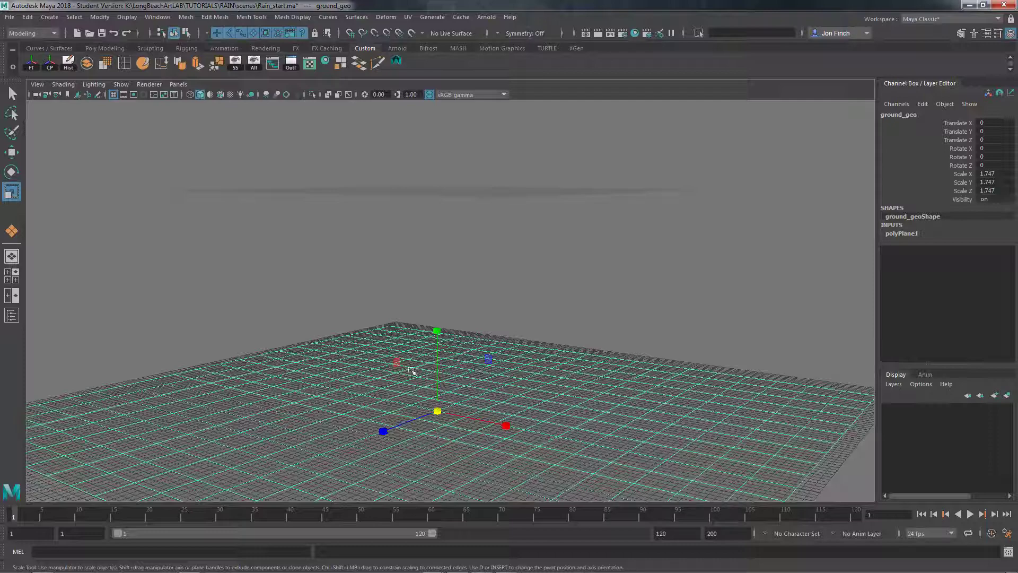
middle_click_drag(547, 404, 570, 335, "alt")
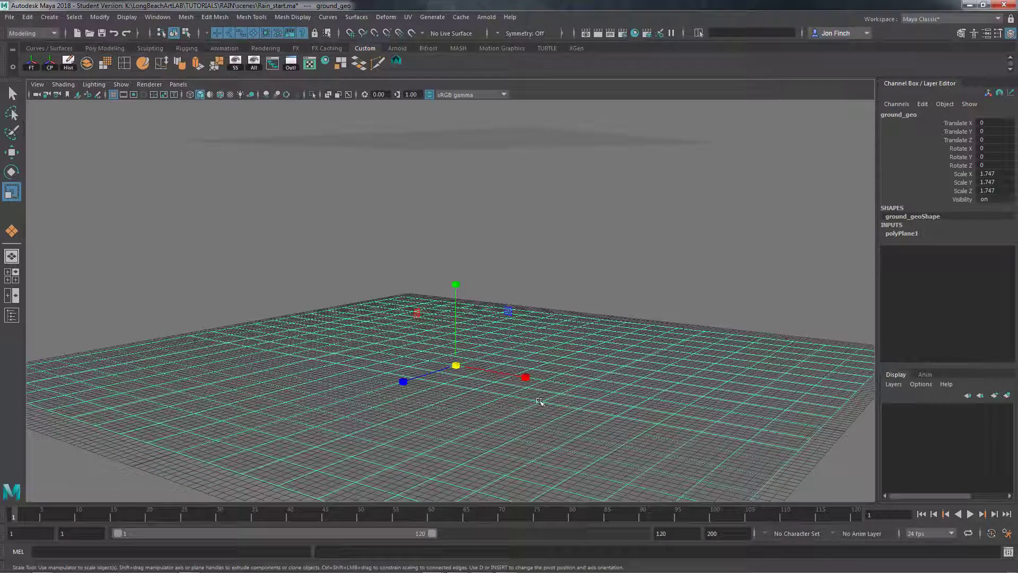
left_click(53, 35)
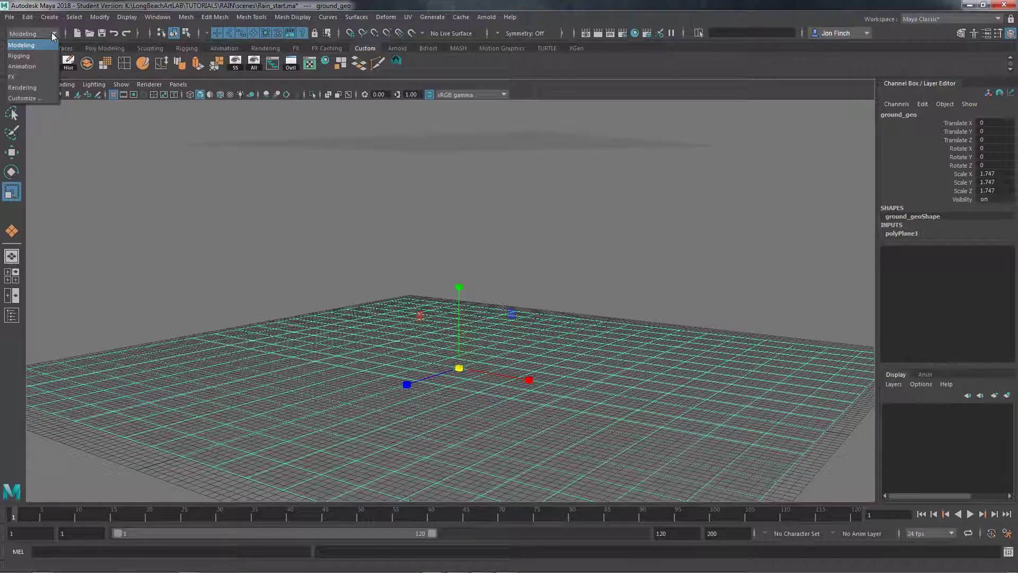
left_click(19, 77)
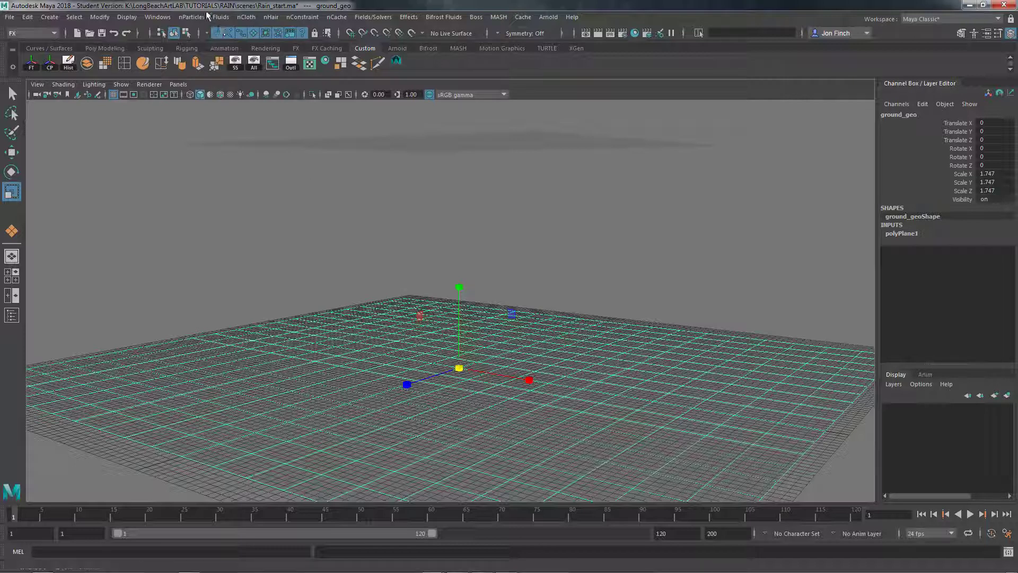
left_click(253, 20)
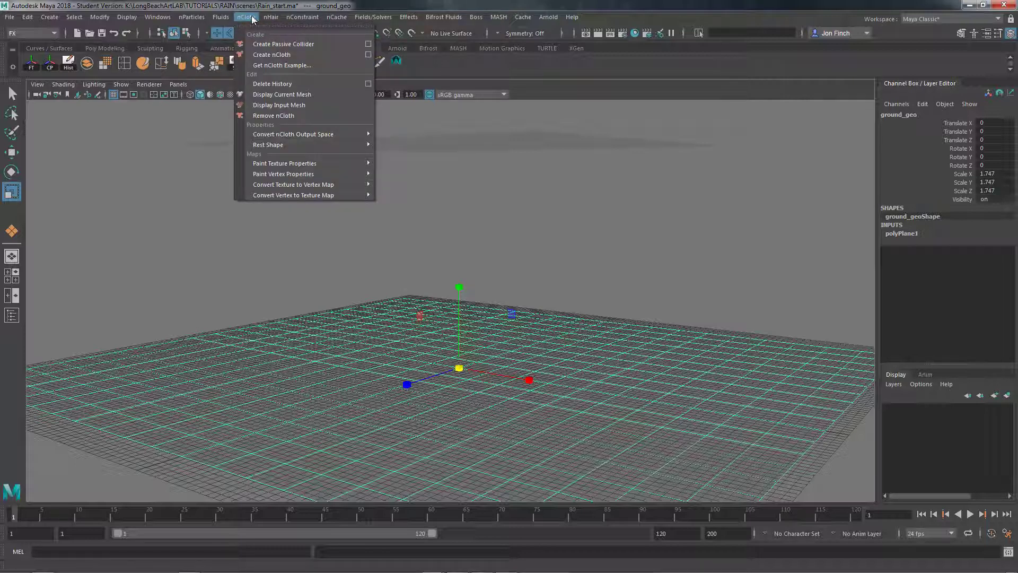
left_click(285, 45)
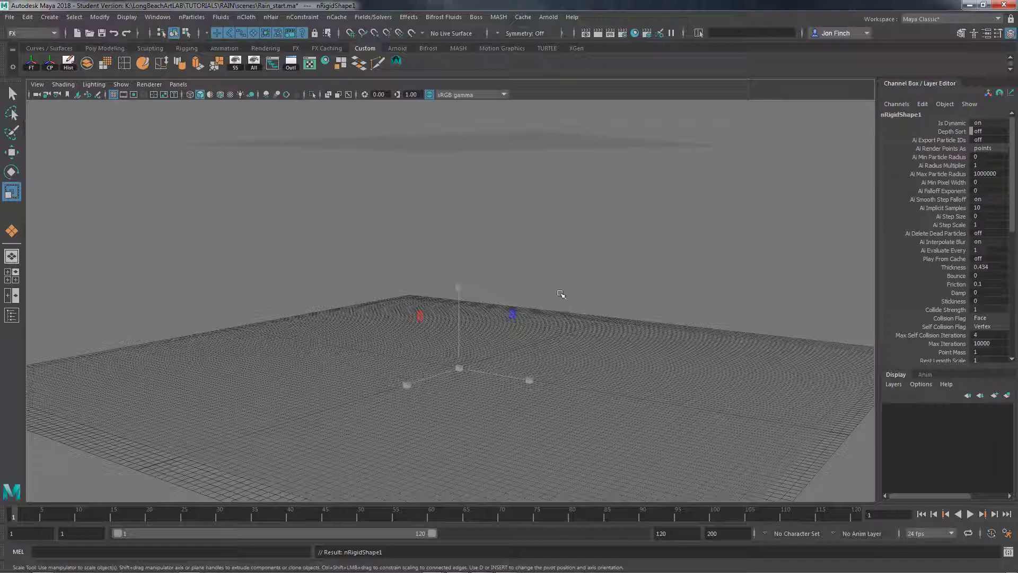
left_click(549, 271)
Make the raised plane an nParticle emitter using Emit from Object
left_click_drag(555, 308, 559, 302, "alt")
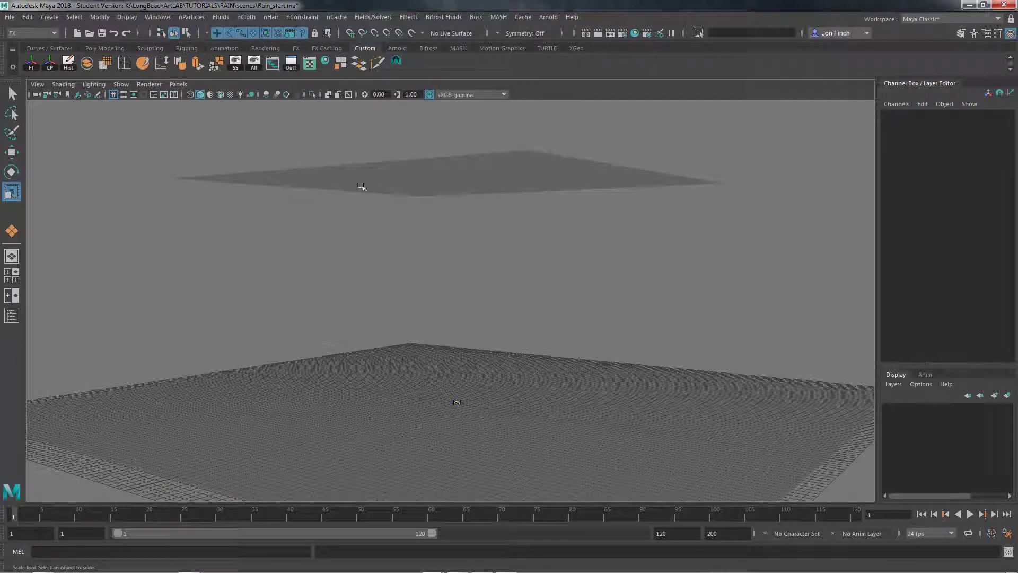
left_click(335, 200)
left_click_drag(414, 182, 412, 181, "alt")
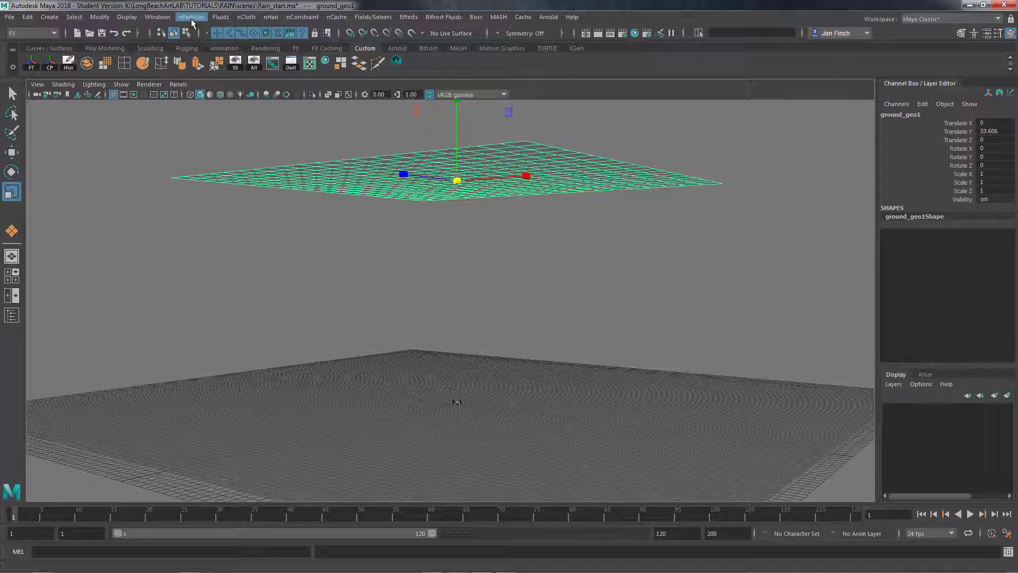
left_click(192, 17)
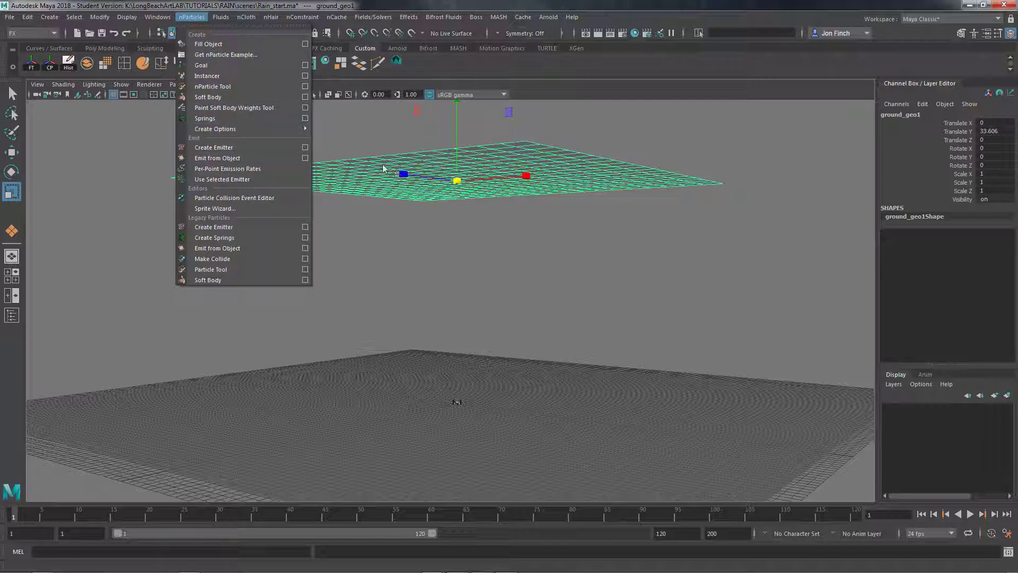
left_click(221, 157)
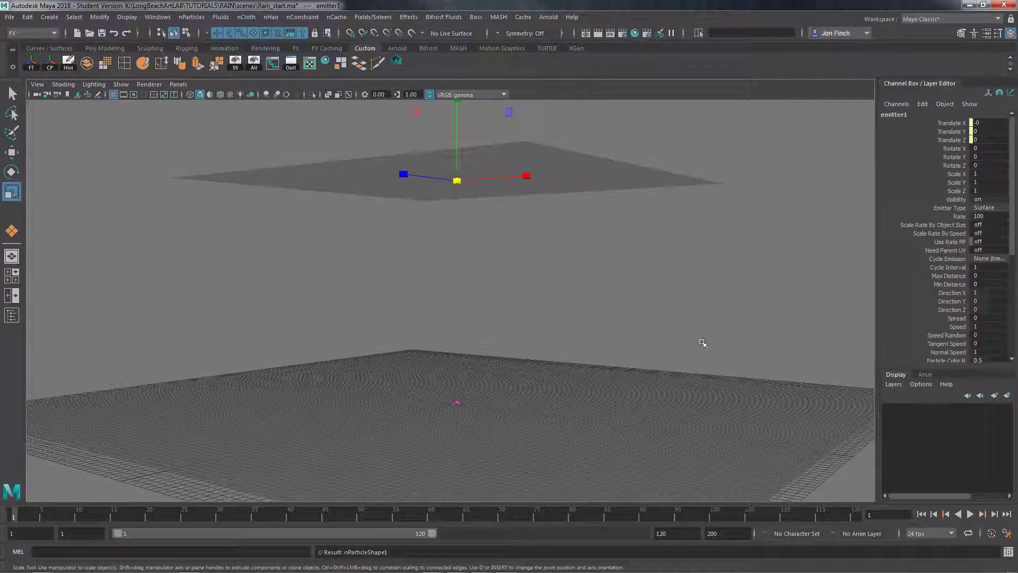
scroll(696, 354, "up", 3)
middle_click_drag(696, 354, 676, 300, "alt")
left_click_drag(675, 300, 679, 259, "alt")
middle_click_drag(679, 258, 709, 331, "alt")
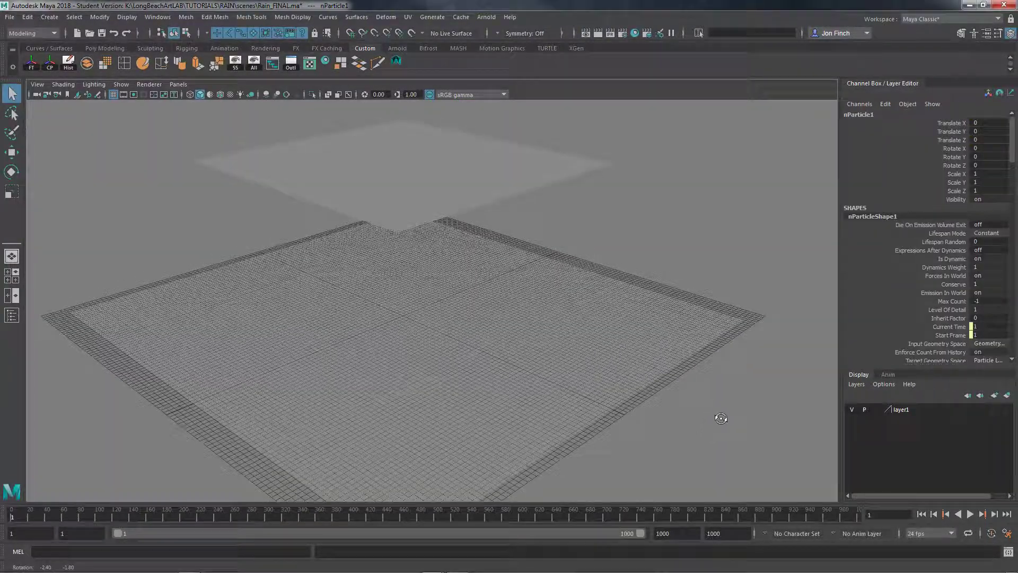
Play the simulation for a short stretch and examine from above and below how the particles leave the raised plane
left_click(970, 514)
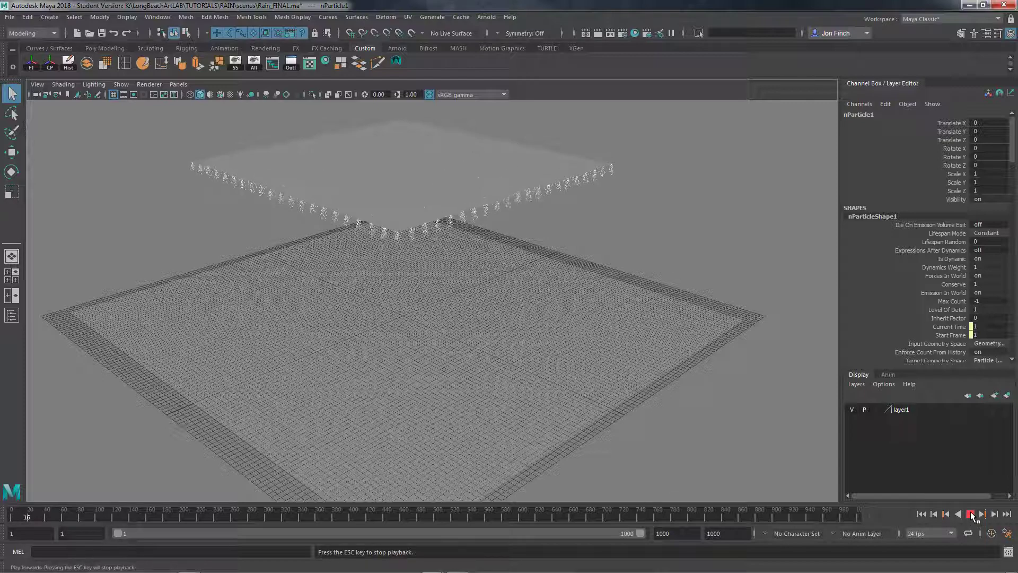
left_click(972, 517)
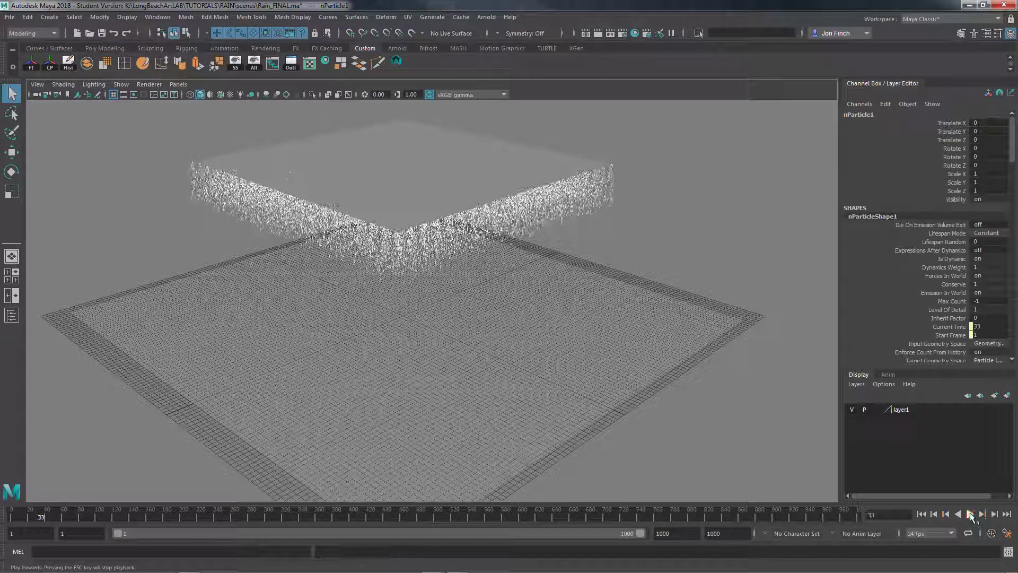
left_click_drag(536, 269, 463, 181, "alt")
middle_click_drag(463, 181, 460, 302, "alt")
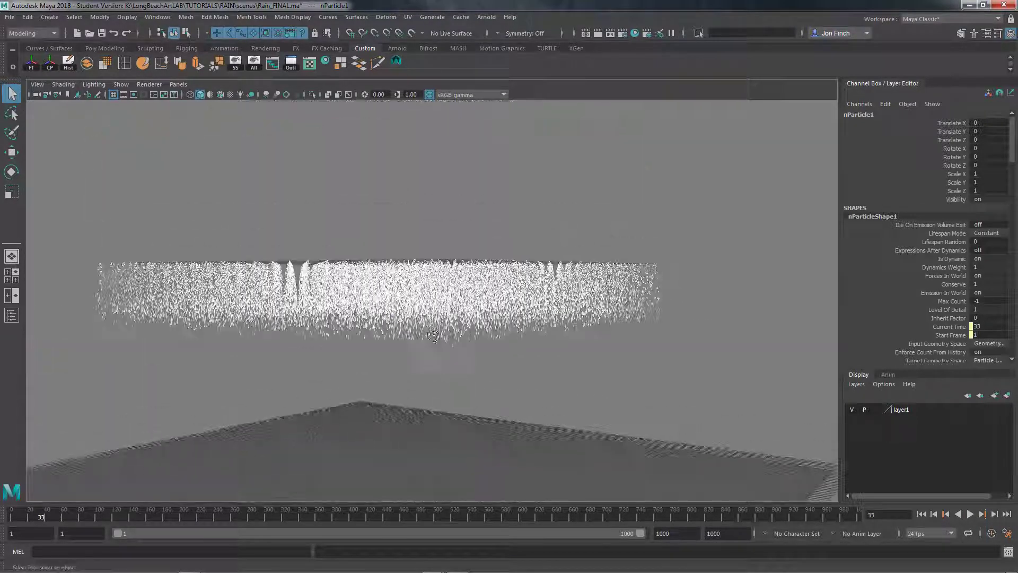
mouse_move(459, 302)
left_mouse_down("alt")
mouse_move(443, 352)
mouse_move(450, 305)
left_mouse_up("alt")
right_click_drag(451, 305, 497, 289, "alt")
left_click_drag(497, 290, 488, 258, "alt")
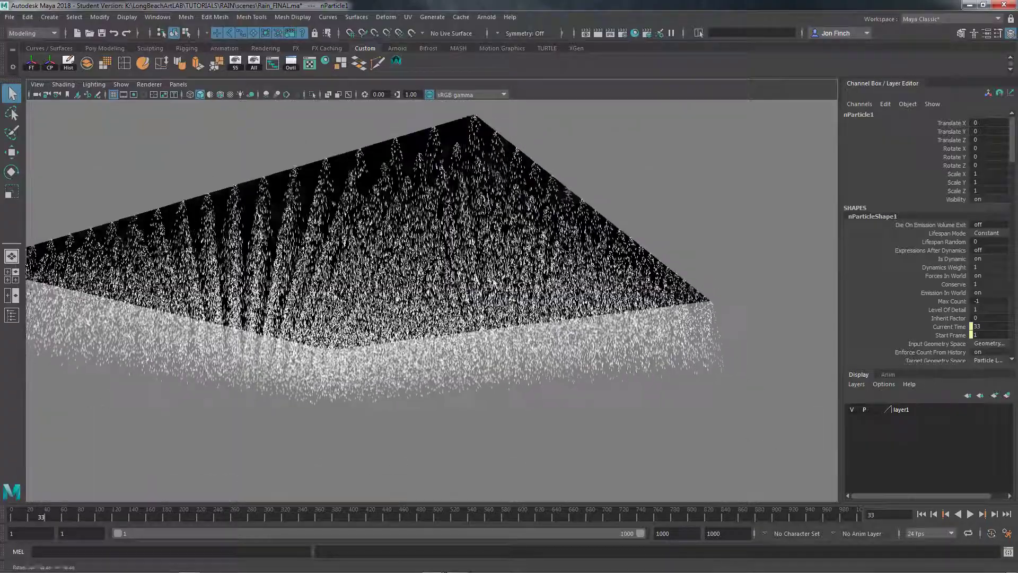
middle_click_drag(488, 259, 508, 269, "alt")
left_click_drag(346, 201, 406, 225, "alt")
left_click_drag(374, 196, 448, 218, "alt")
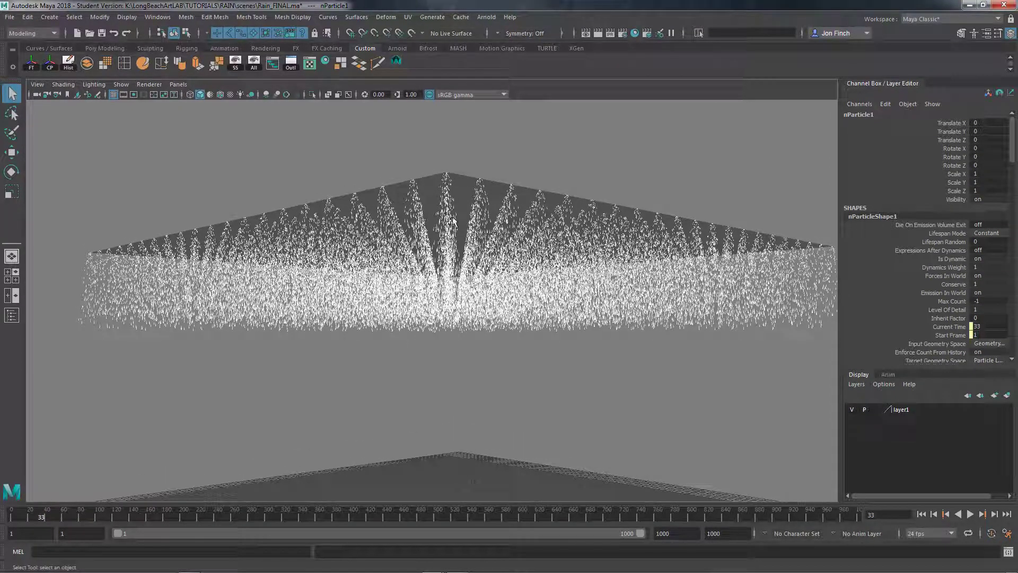
left_click_drag(452, 220, 454, 241, "alt")
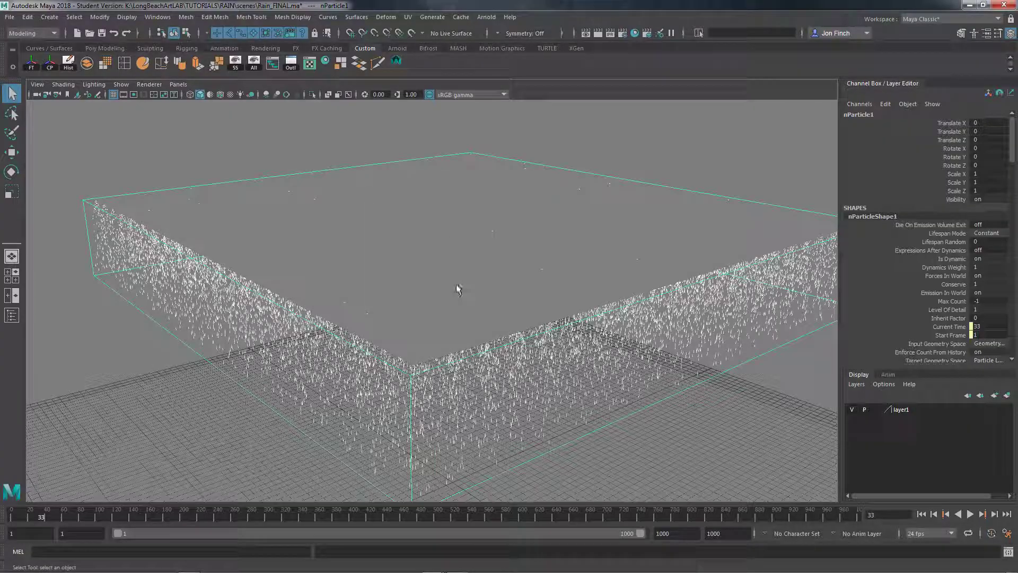
left_click_drag(447, 285, 485, 268, "alt")
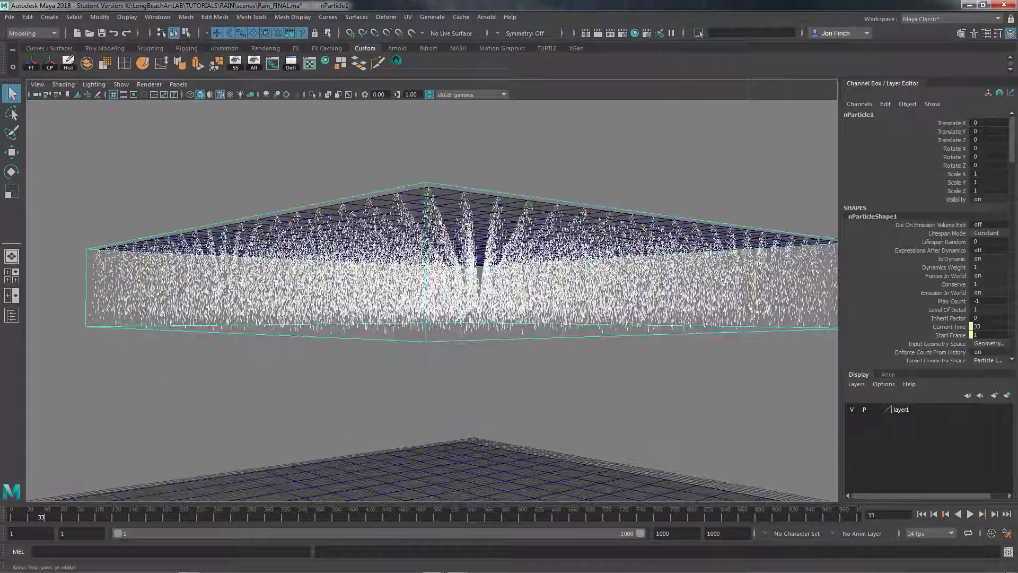
left_click_drag(433, 203, 496, 217, "alt")
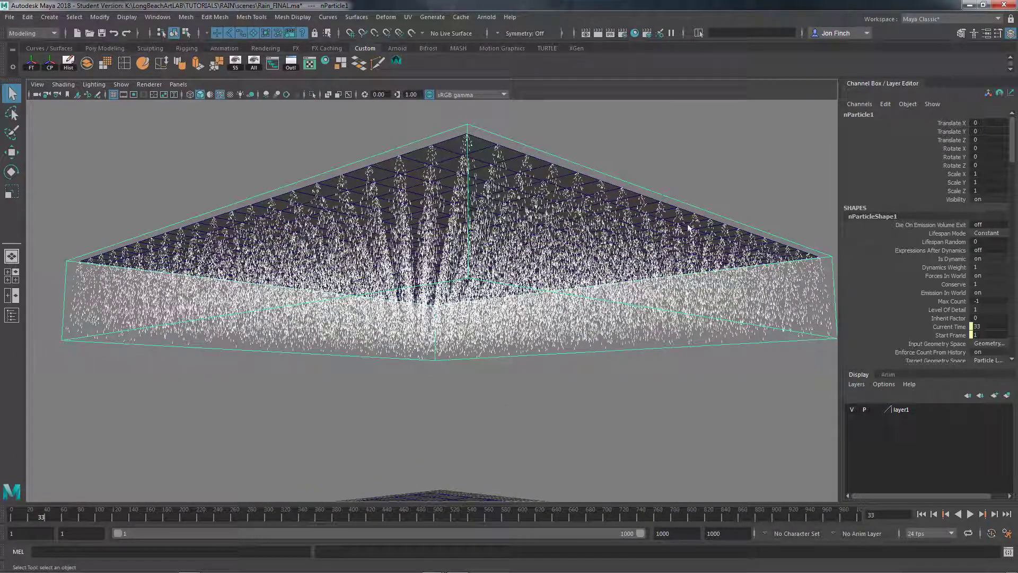
left_click_drag(504, 236, 522, 246, "alt")
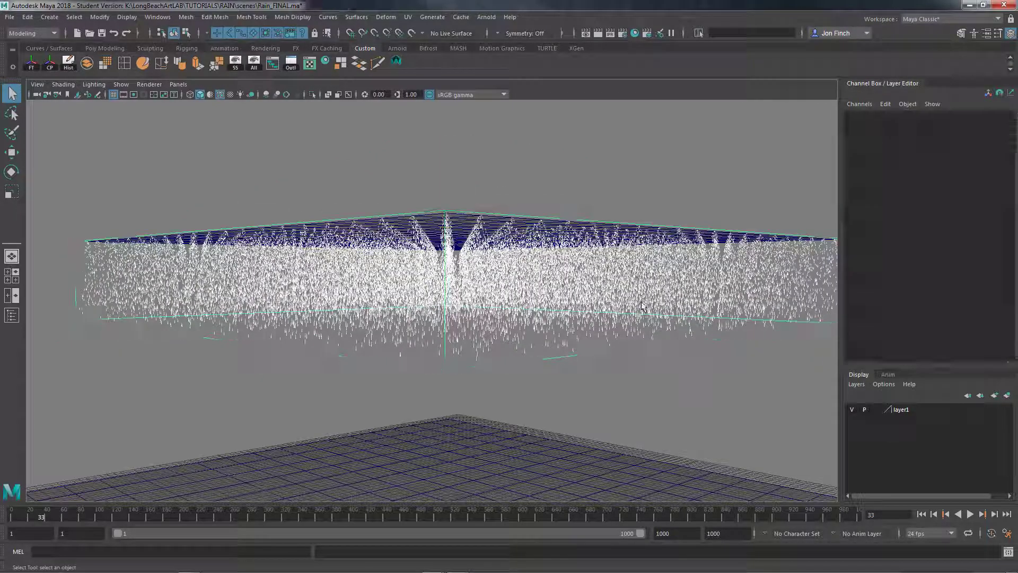
Set the emitter type of the raised plane's particle emitter to Surface in the Attribute Editor and close the editor
key("ctrl+a")
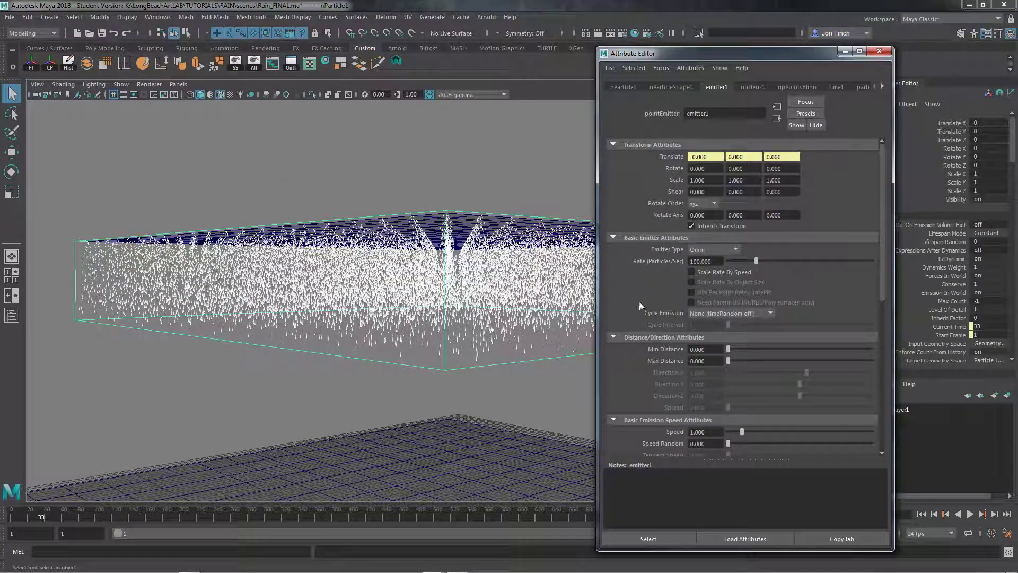
left_click_drag(476, 266, 339, 268, "alt")
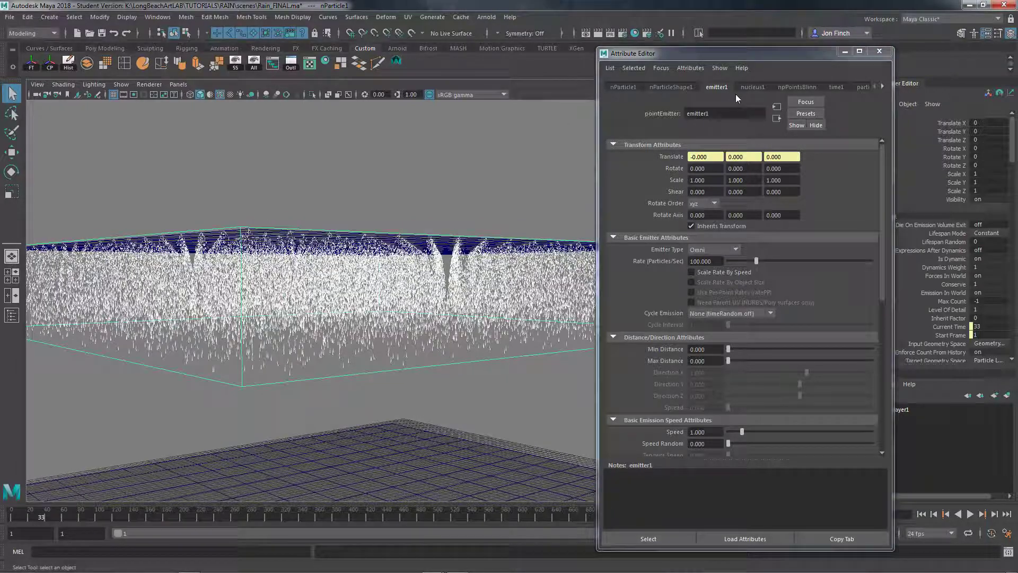
left_click(666, 87)
left_click(717, 87)
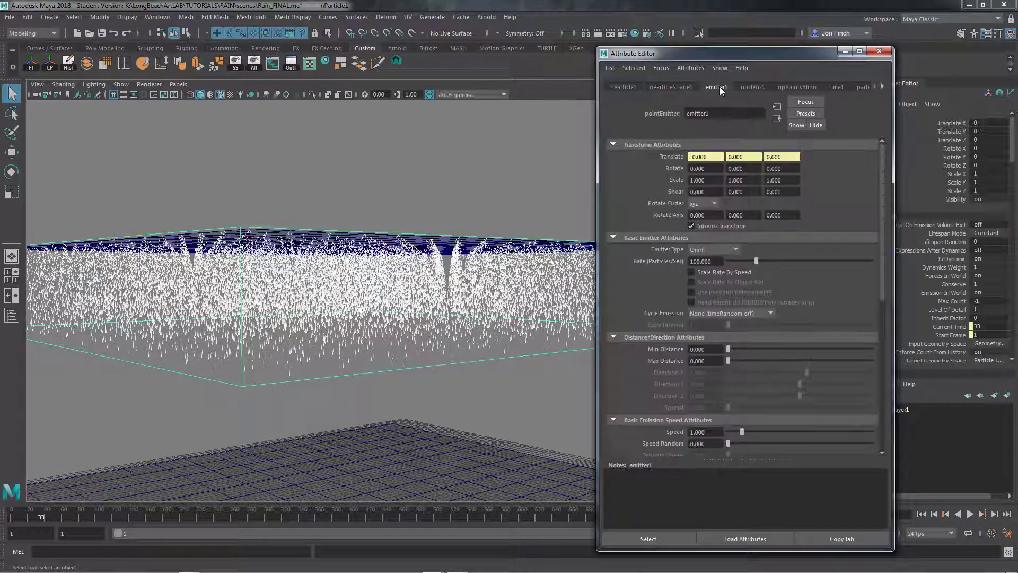
left_click_drag(756, 58, 768, 53)
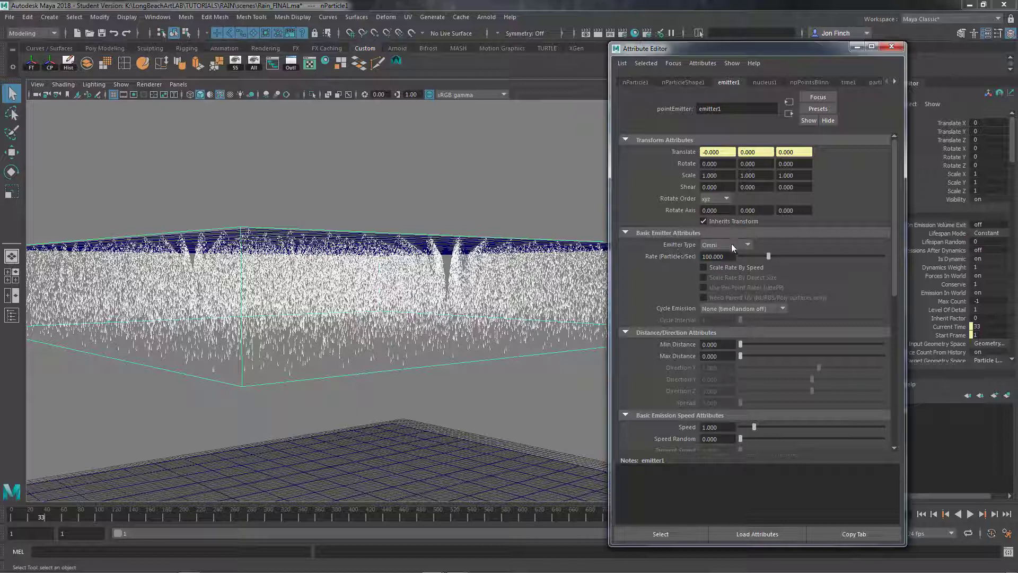
left_click(750, 244)
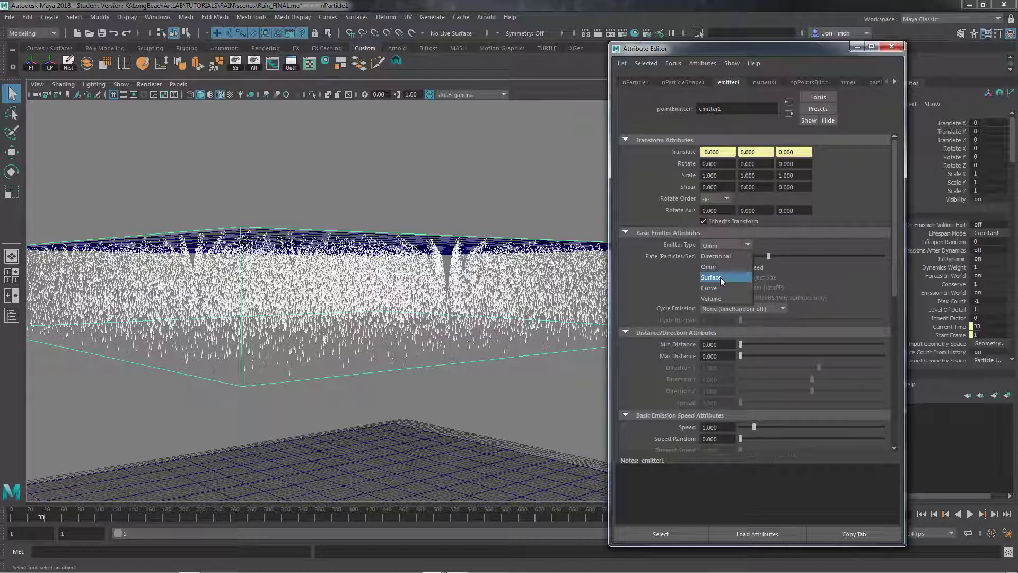
left_click(720, 277)
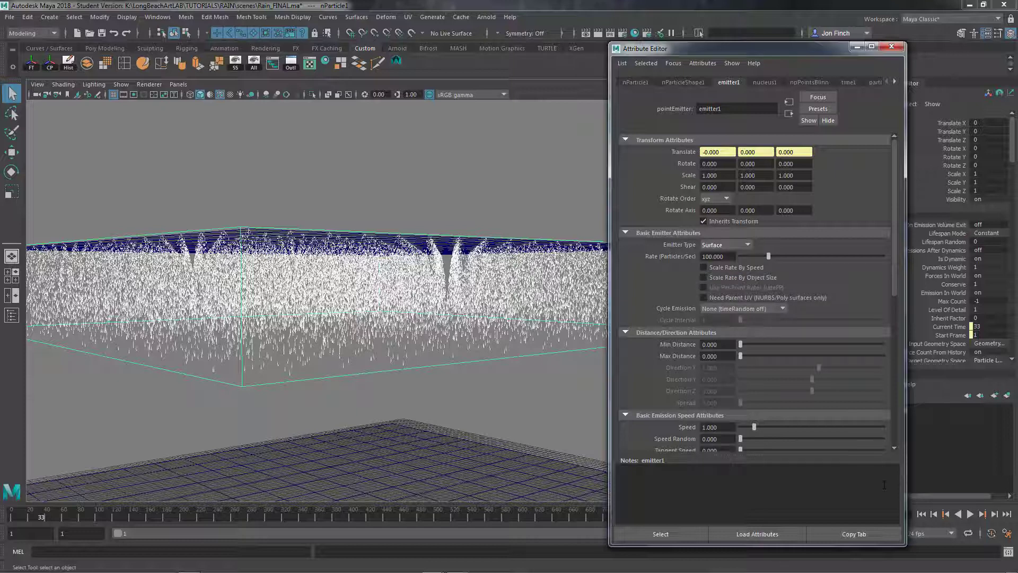
left_click(900, 43)
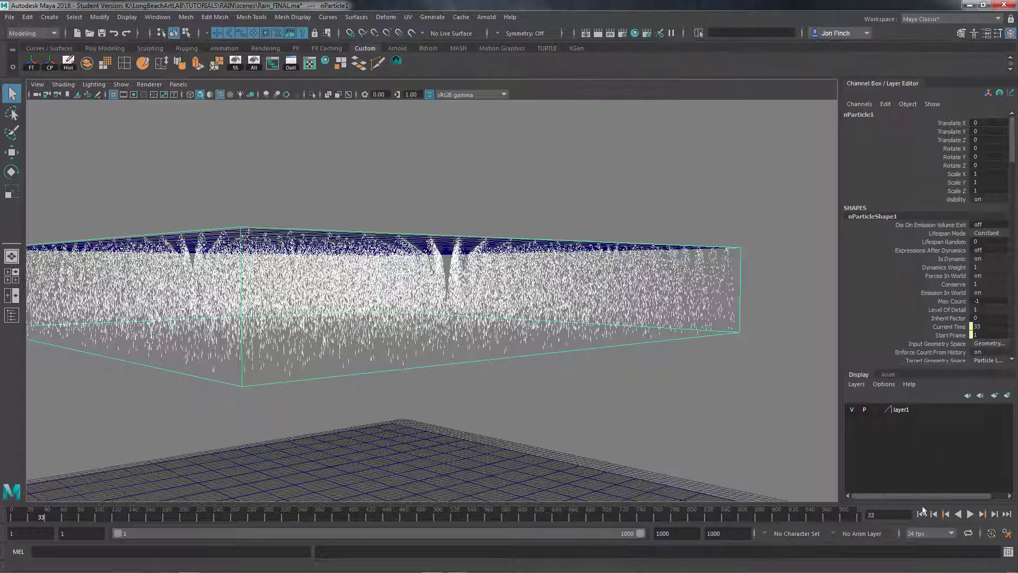
Replay the simulation from the first frame and examine how the particles emit from the raised plane's underside
left_click(921, 514)
left_click_drag(625, 346, 557, 344, "alt")
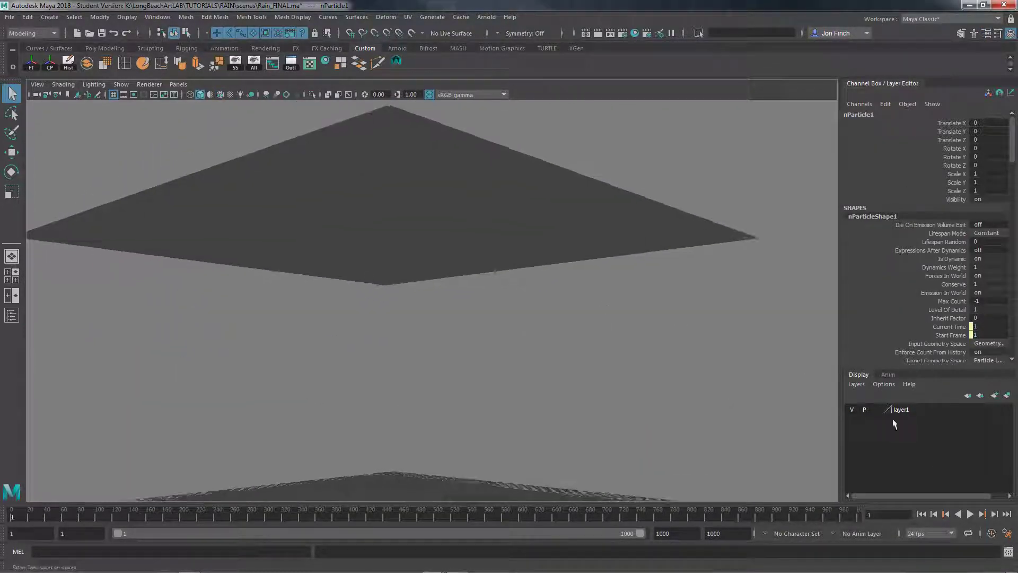
left_click(970, 514)
left_click(970, 514)
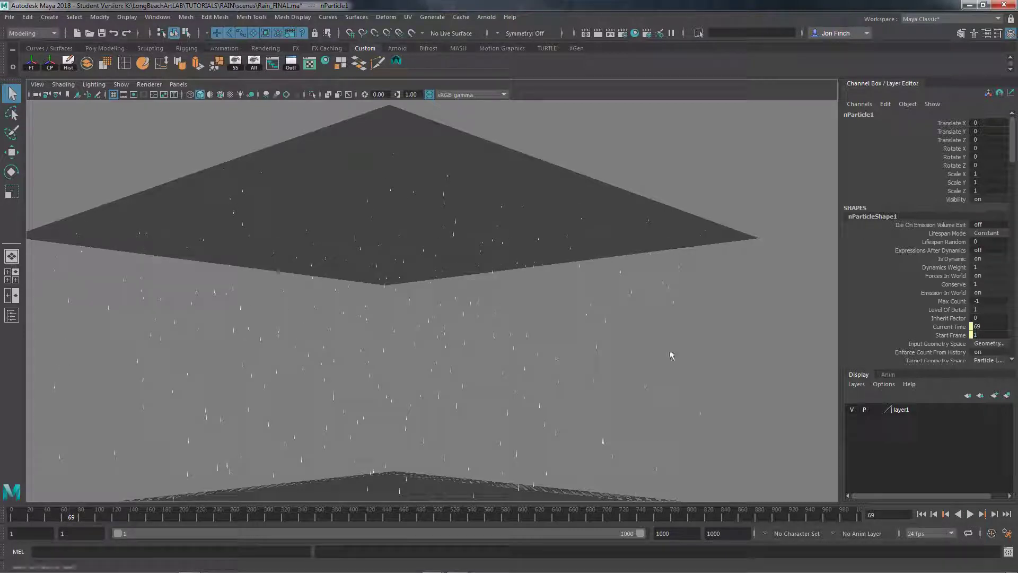
left_click_drag(448, 251, 488, 265, "alt")
right_click_drag(488, 265, 451, 279, "alt")
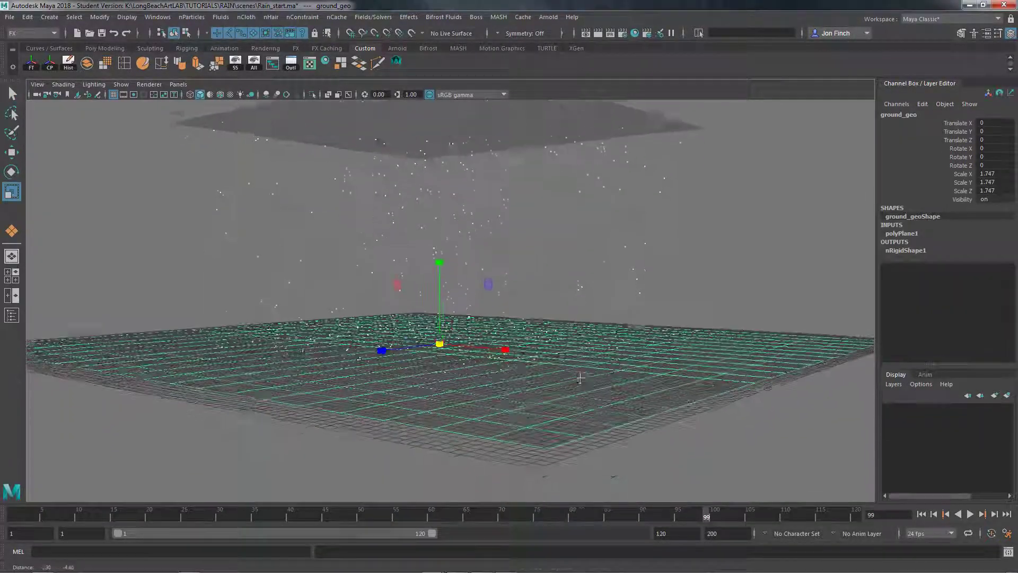
Deselect the ground plane and extend the playback range and animation end to frame 300
left_click(704, 455)
left_click_drag(704, 455, 686, 431, "alt")
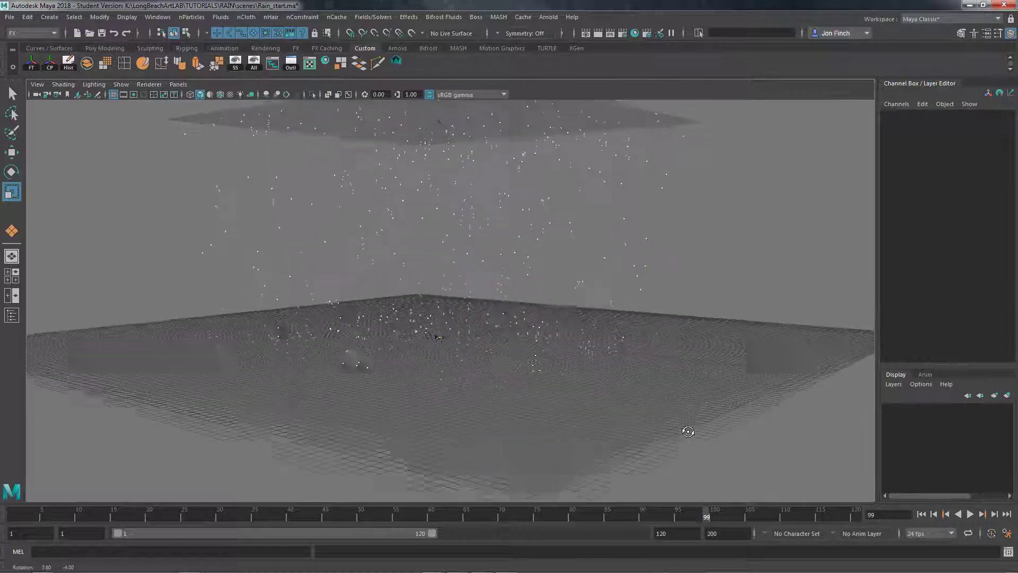
middle_click_drag(686, 431, 669, 449, "alt")
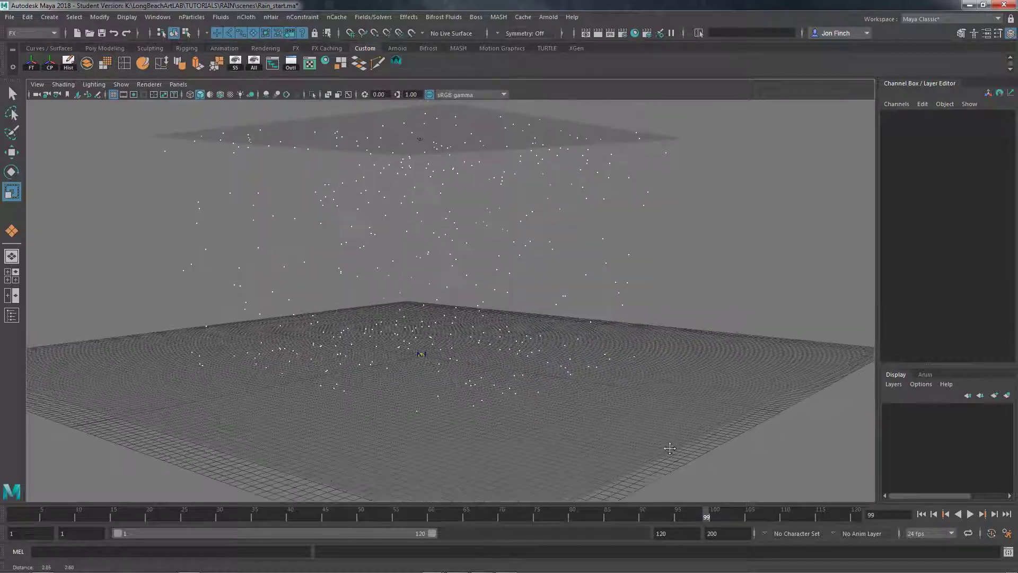
left_click(682, 533)
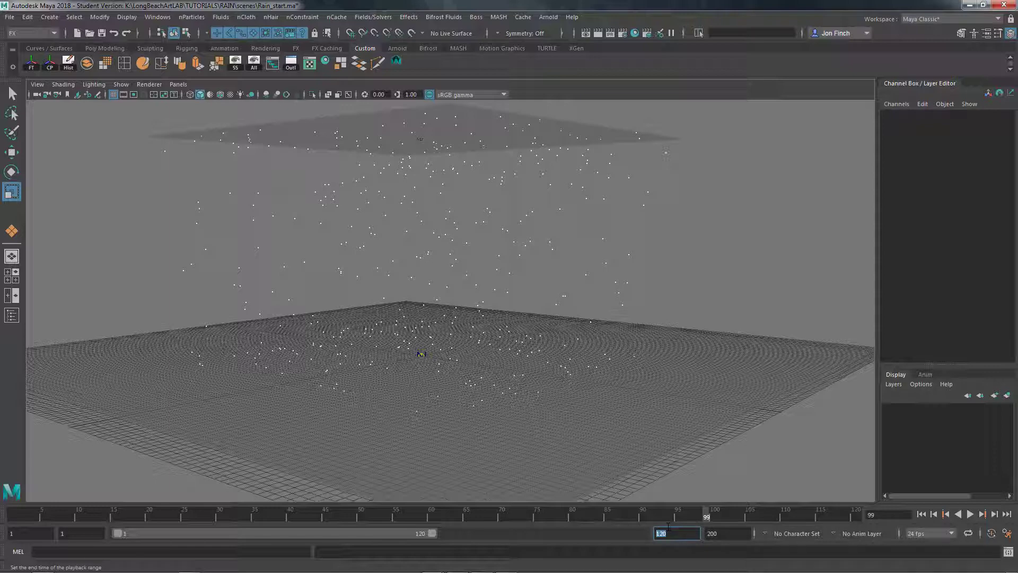
type("30")
key("Tab")
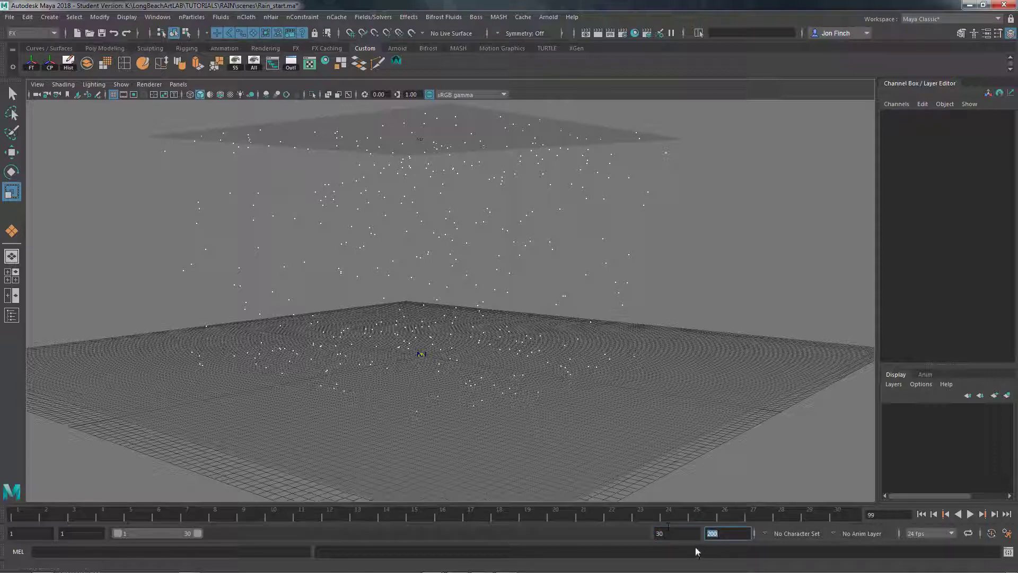
left_click_drag(670, 535, 603, 516)
type("0")
key("Tab")
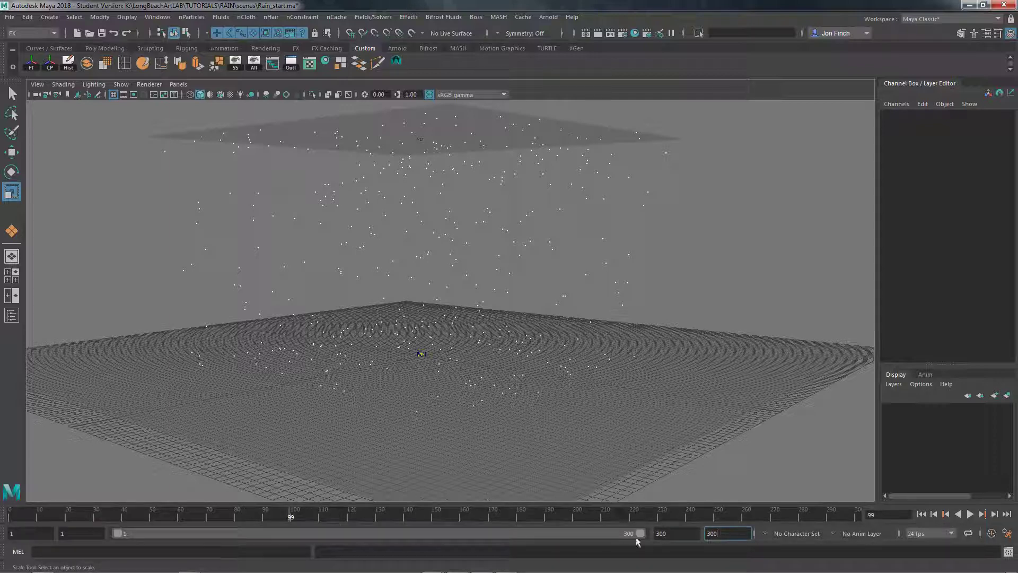
Rewind to the first frame and play the simulation to check the particles falling onto the ground plane
left_click(921, 515)
left_click(970, 514)
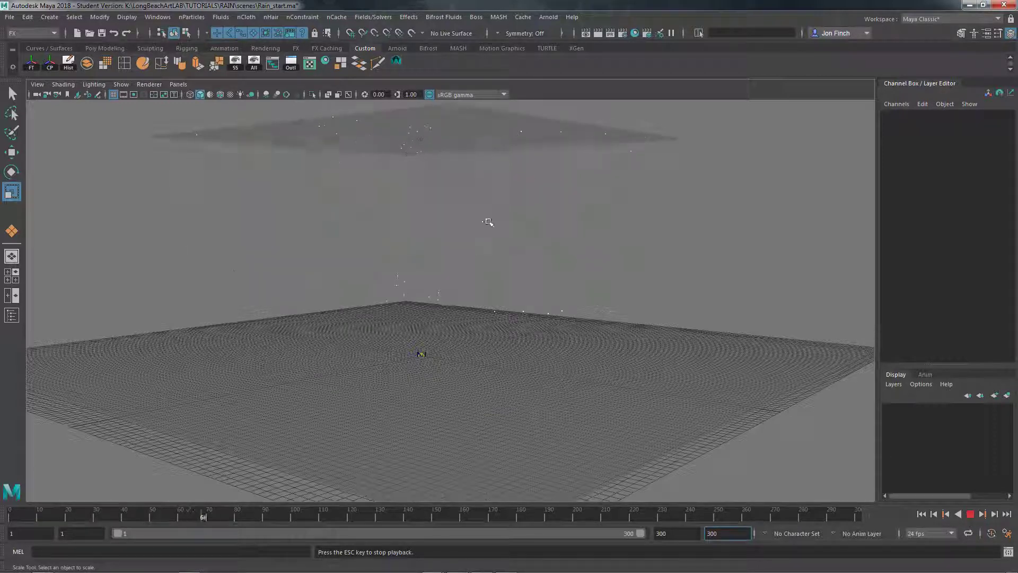
left_click(972, 514)
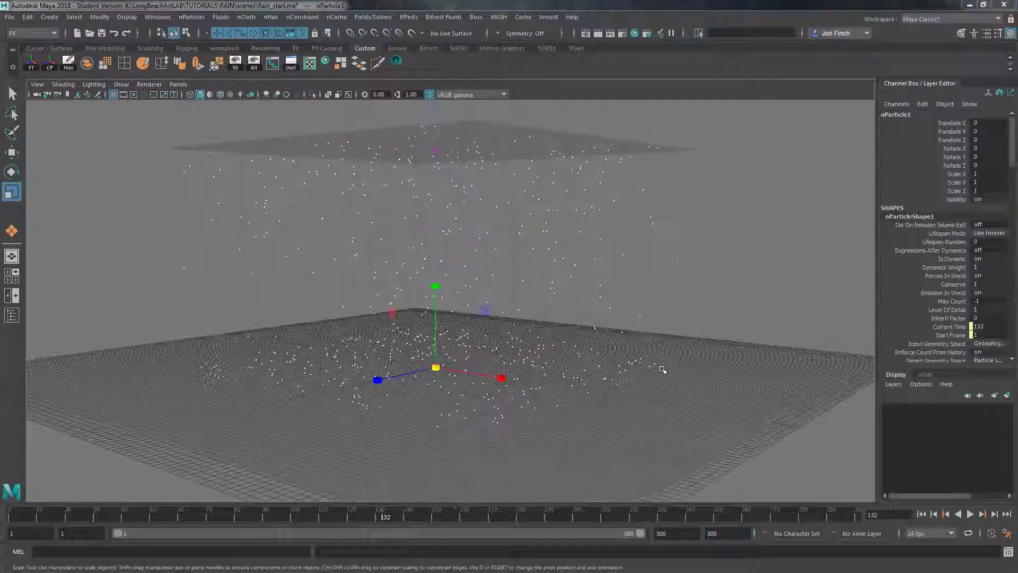
Open the Particle Collision Event Editor for the falling nParticle1 rain particles
left_click_drag(661, 368, 651, 309, "alt")
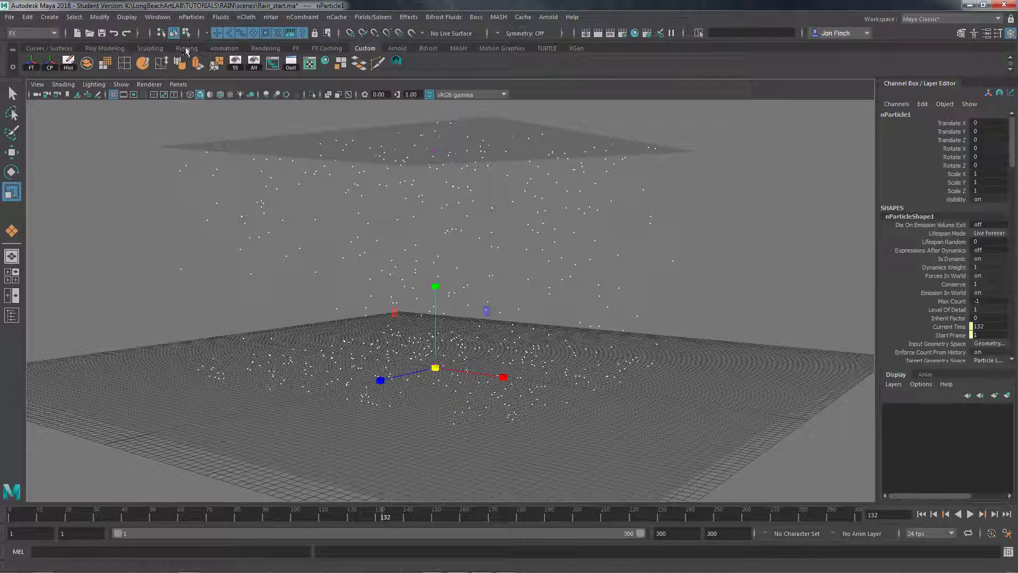
left_click(188, 17)
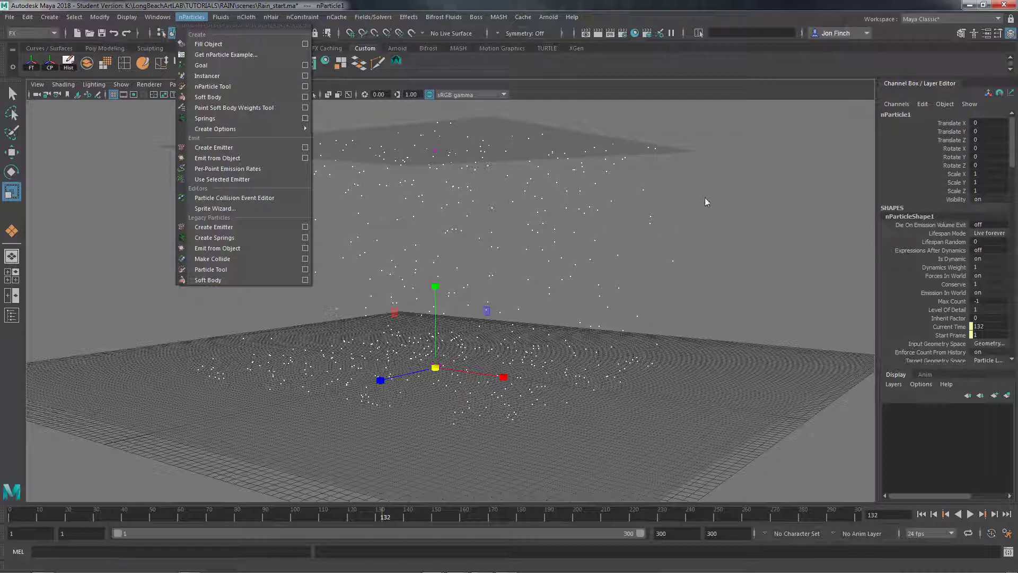
left_click_drag(705, 202, 641, 246)
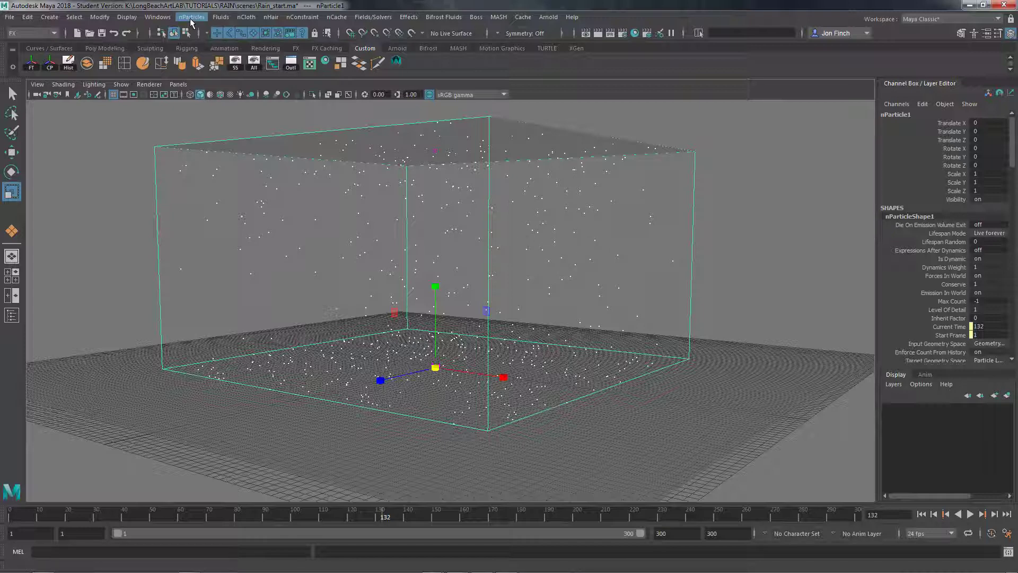
left_click(191, 18)
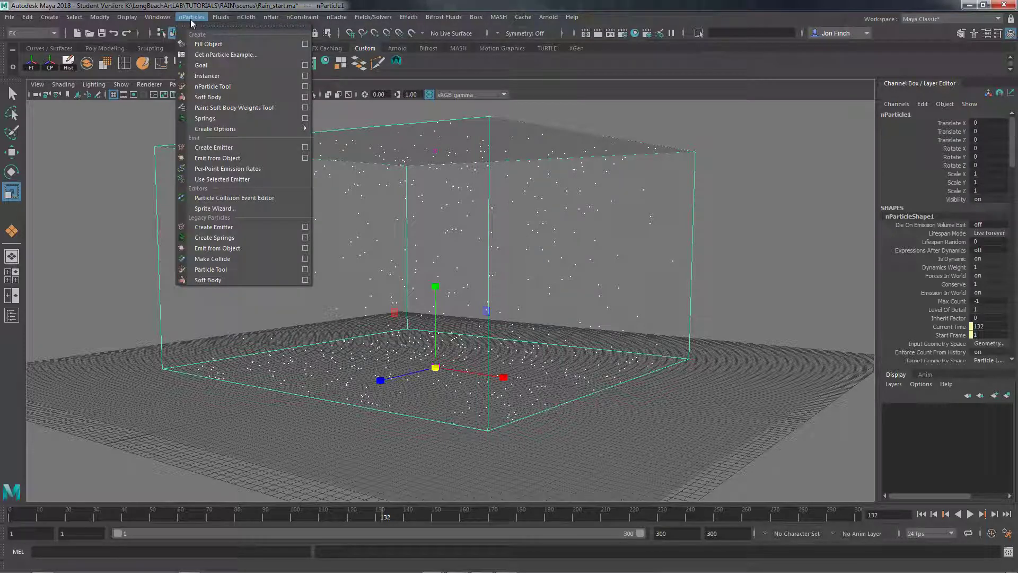
left_click(232, 199)
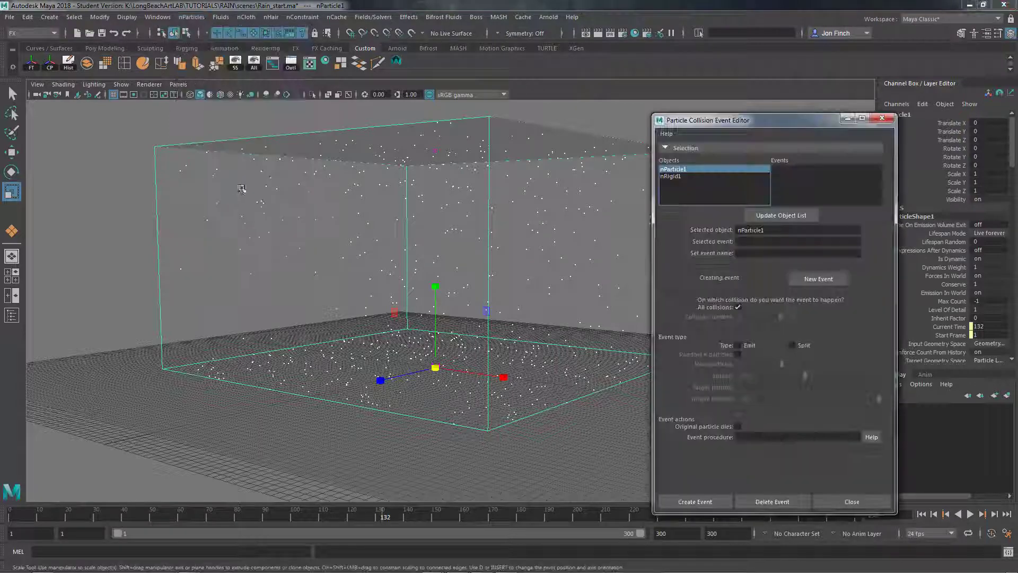
left_click_drag(549, 214, 533, 192, "alt")
left_click_drag(752, 121, 668, 95)
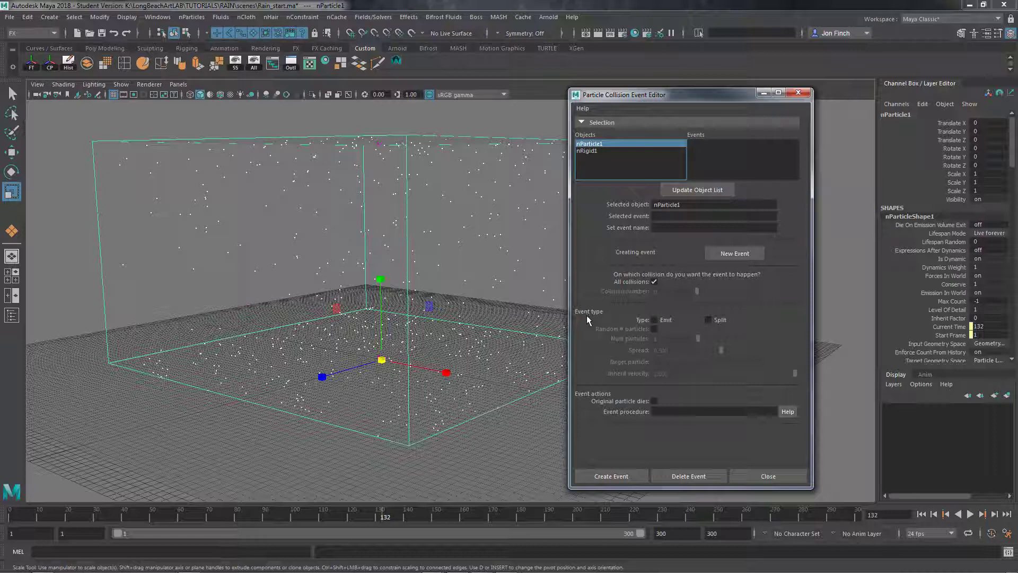
Create an Emit collision event for nParticle1 with 11 particles per collision and close the editor
left_click(655, 320)
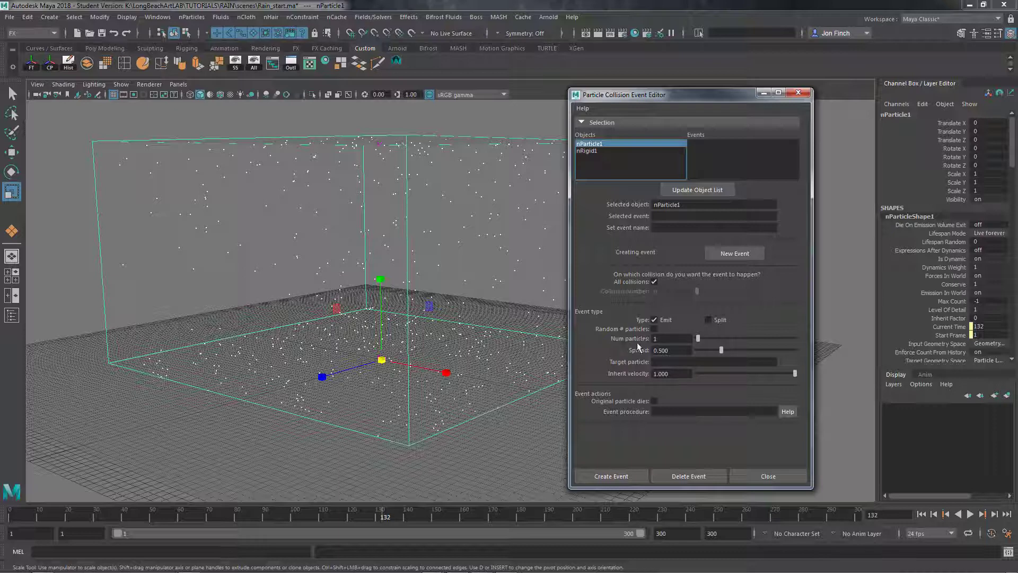
left_click(673, 338)
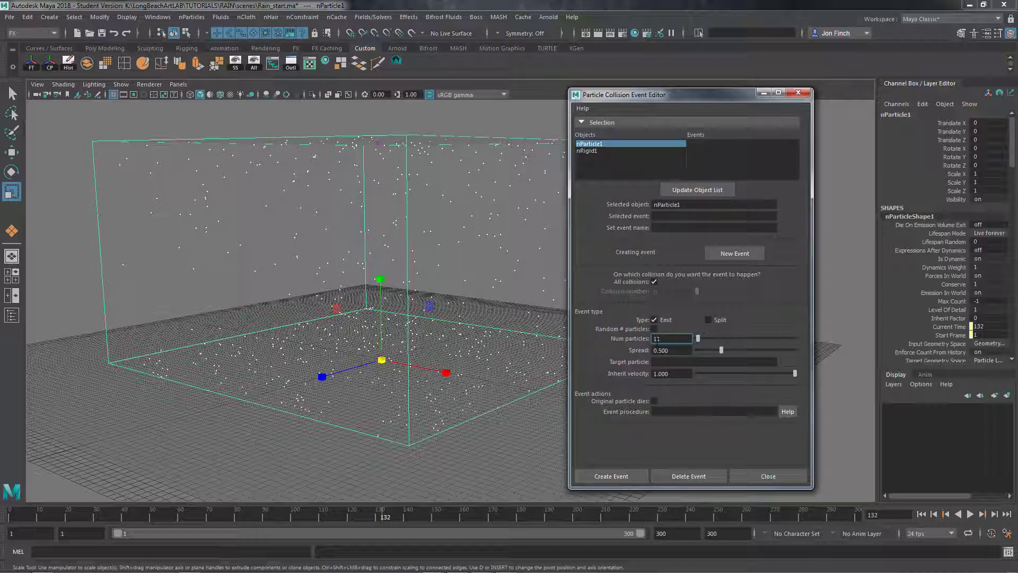
key("Return")
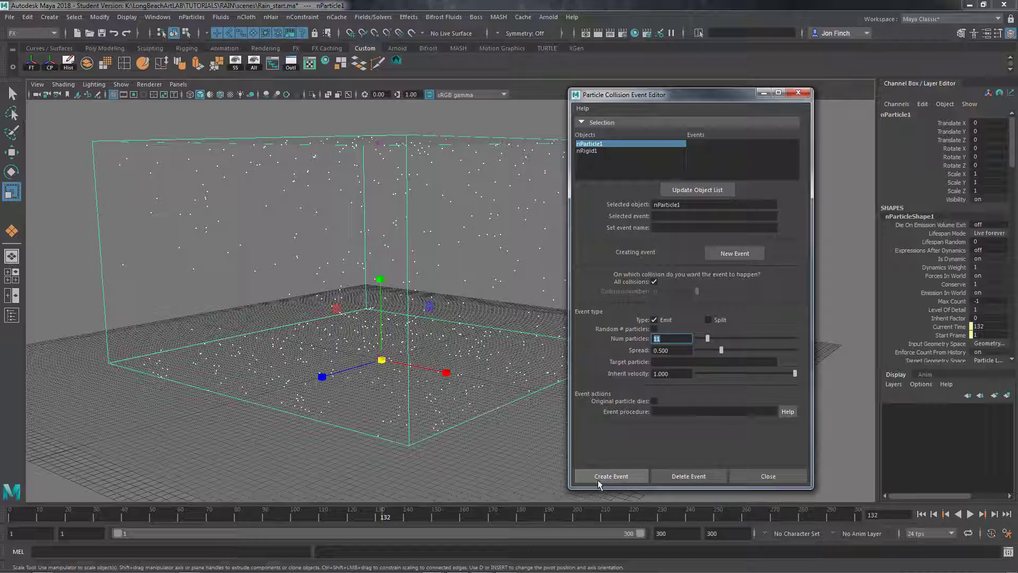
left_click(626, 474)
left_click(779, 475)
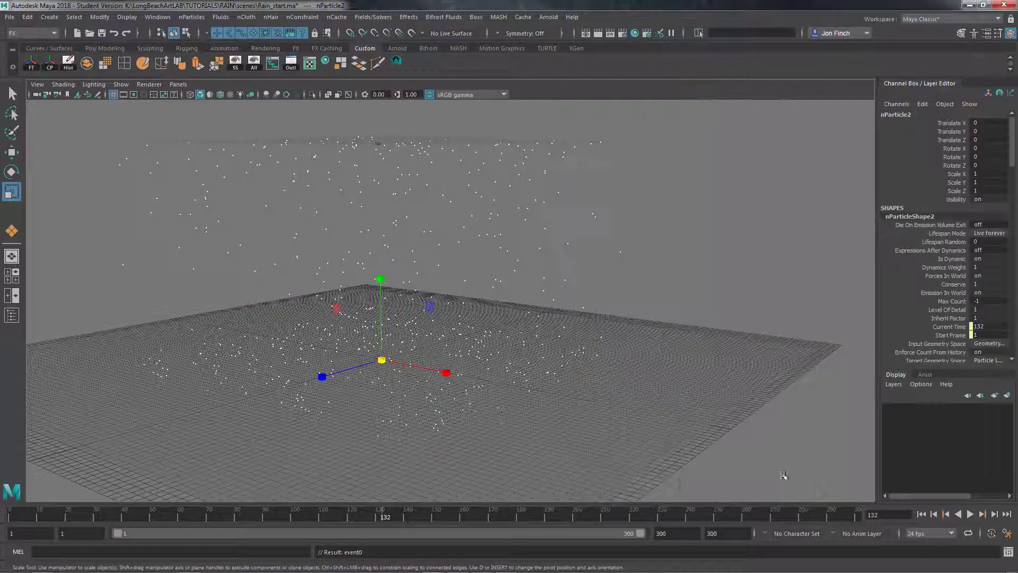
Rewind and play the simulation, stop it partway, and examine the splash particles where the rain hits the ground plane
left_click(922, 514)
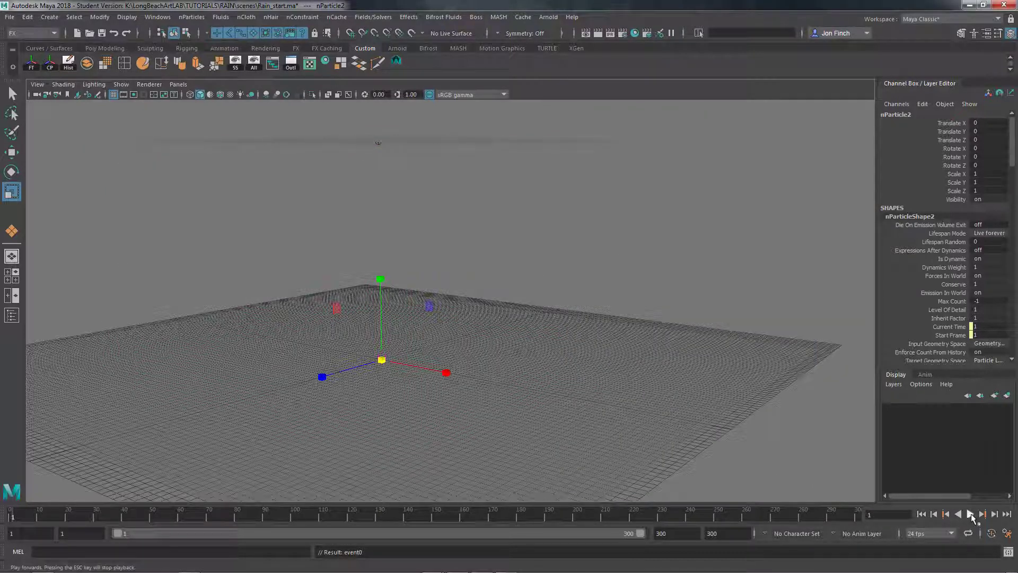
left_click(971, 514)
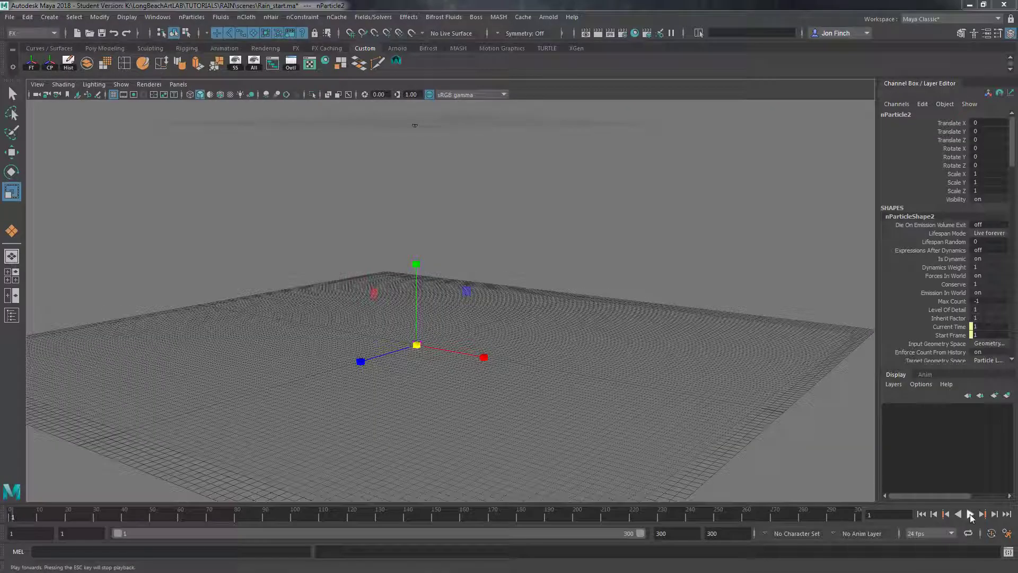
left_click(970, 514)
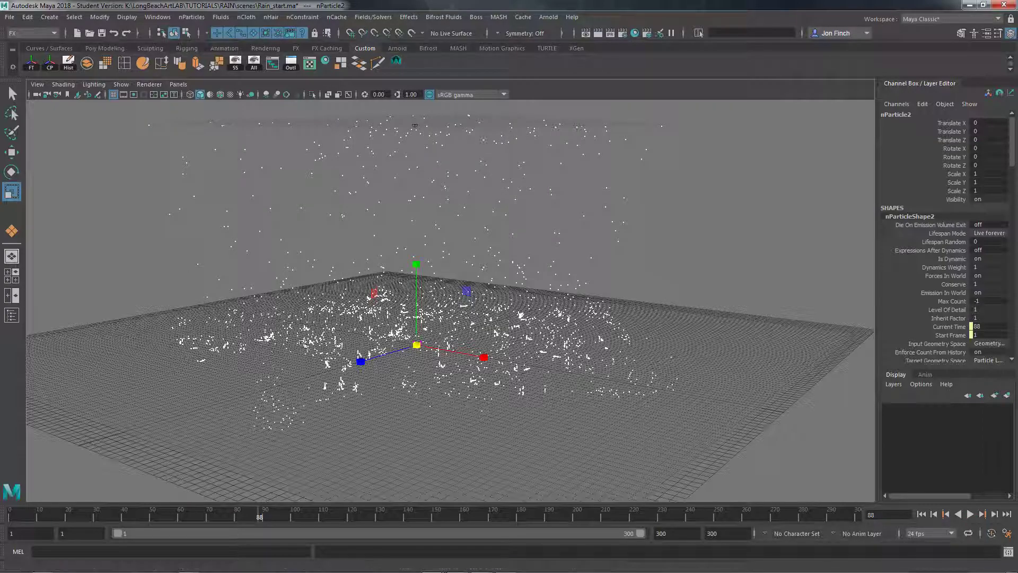
left_click_drag(360, 347, 399, 344, "alt")
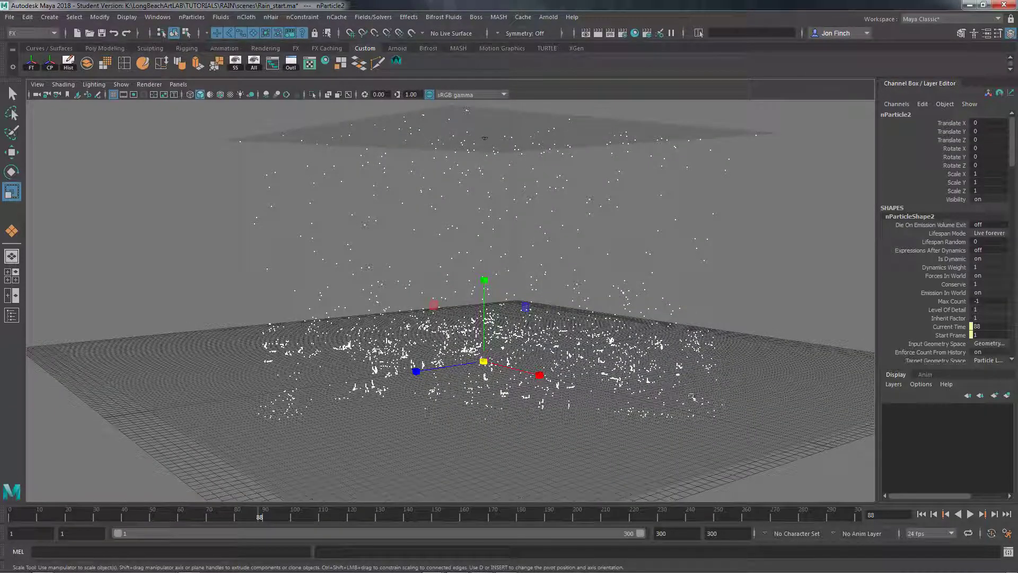
mouse_move(399, 389)
left_mouse_down("alt")
mouse_move(407, 368)
mouse_move(421, 366)
left_mouse_up("alt")
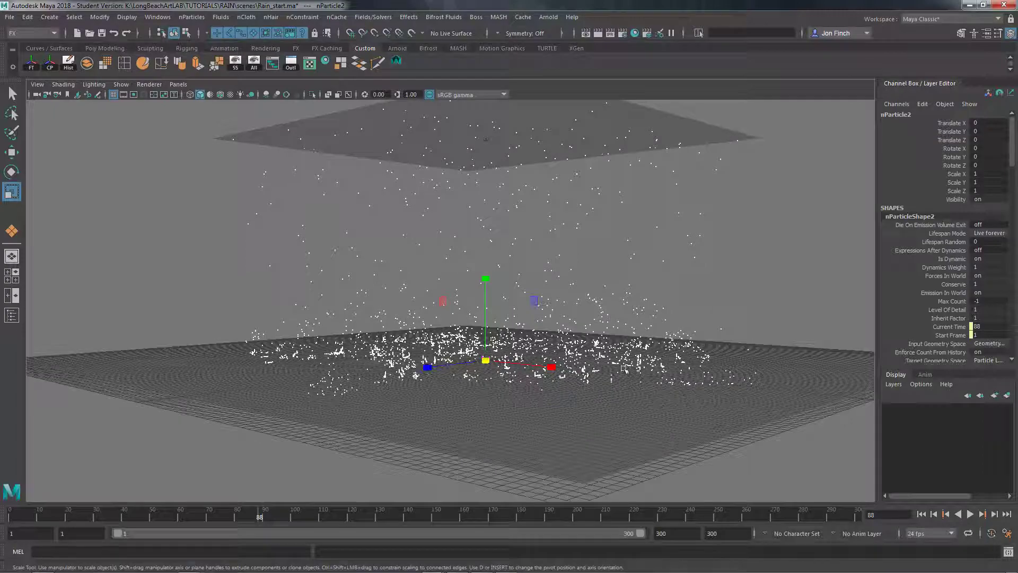
left_click_drag(658, 366, 680, 359, "alt")
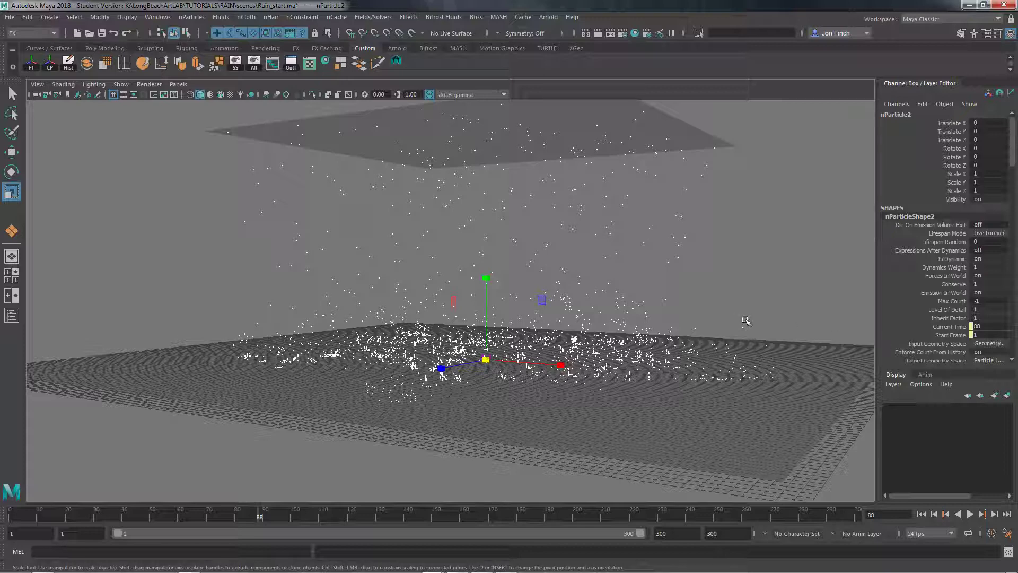
Select the falling nParticle1 rain and the nParticle2 splash particles in turn to compare the two particle systems
left_click_drag(711, 219, 651, 253)
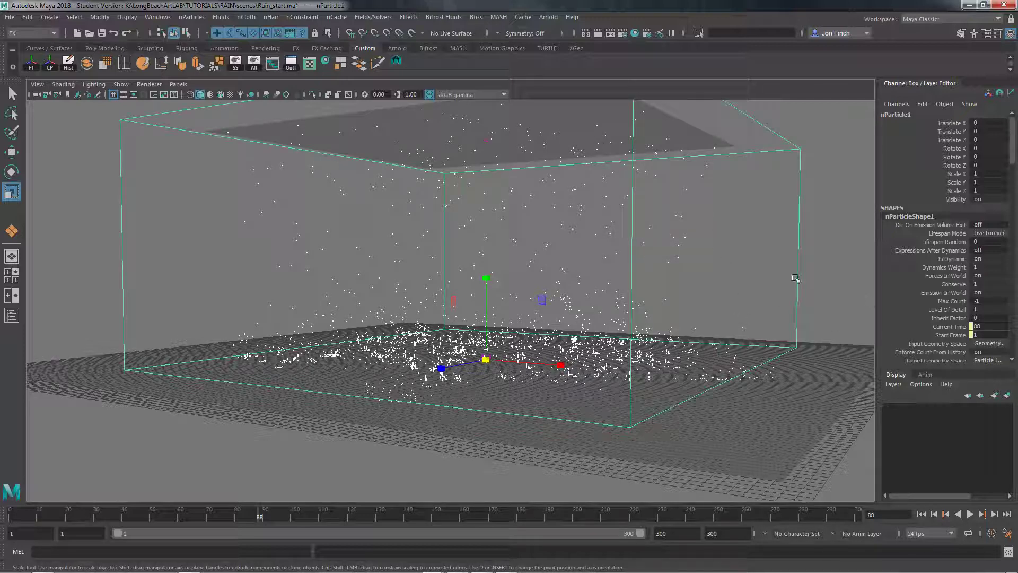
left_click(869, 293)
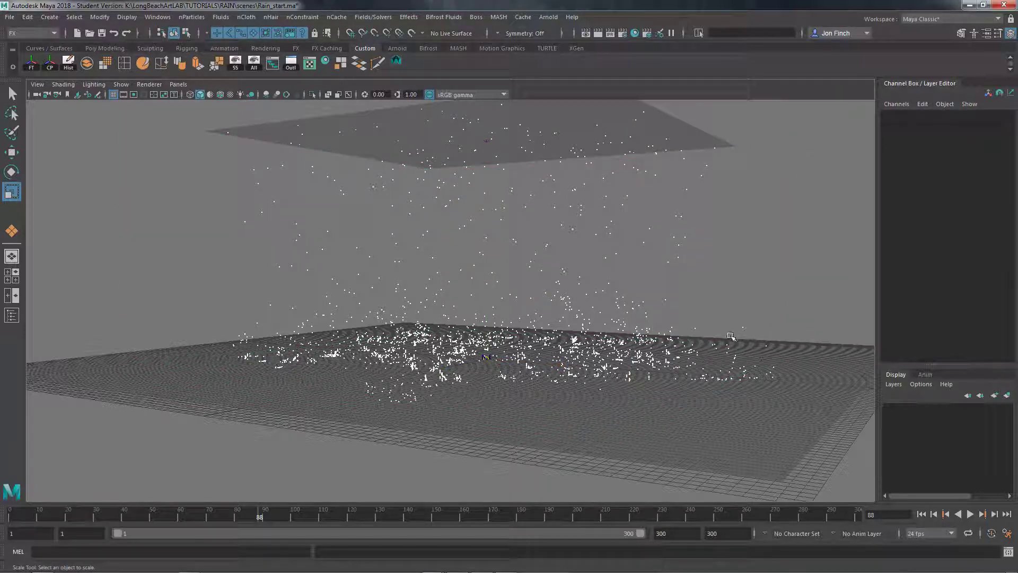
left_click_drag(767, 312, 734, 341)
left_click_drag(656, 355, 385, 349, "alt")
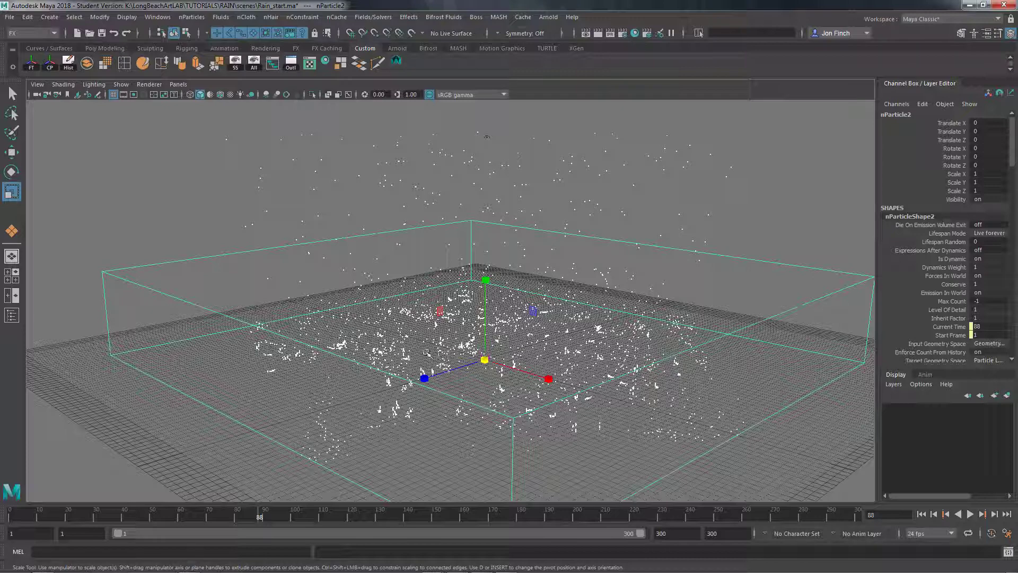
left_click_drag(496, 354, 522, 327, "alt")
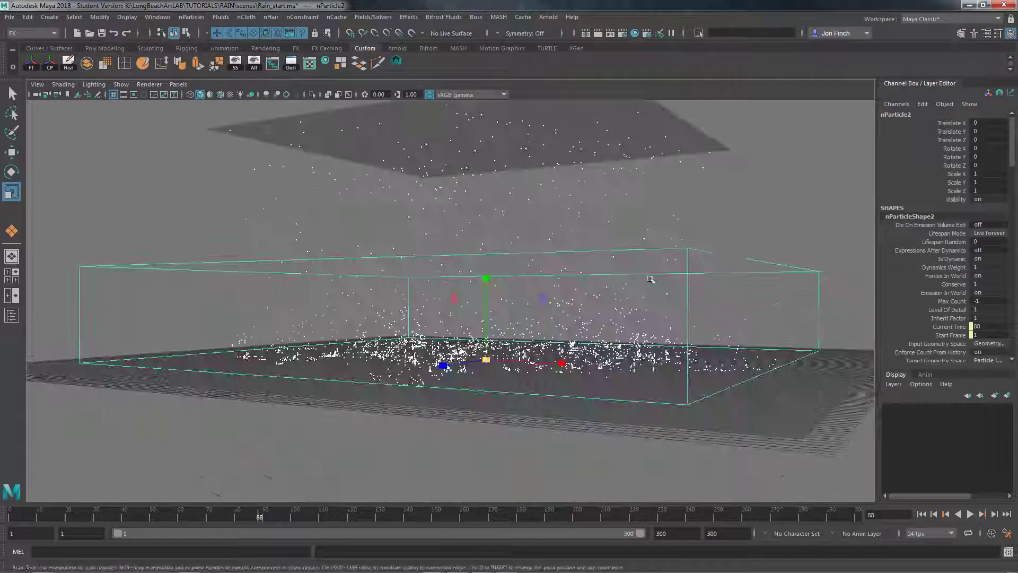
left_click(651, 207)
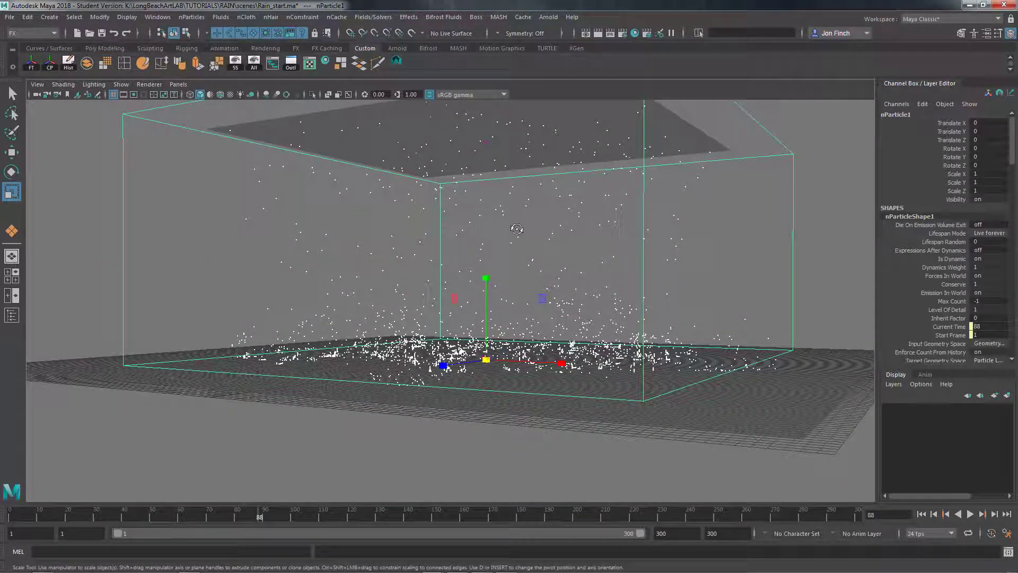
left_click_drag(518, 225, 506, 233, "alt")
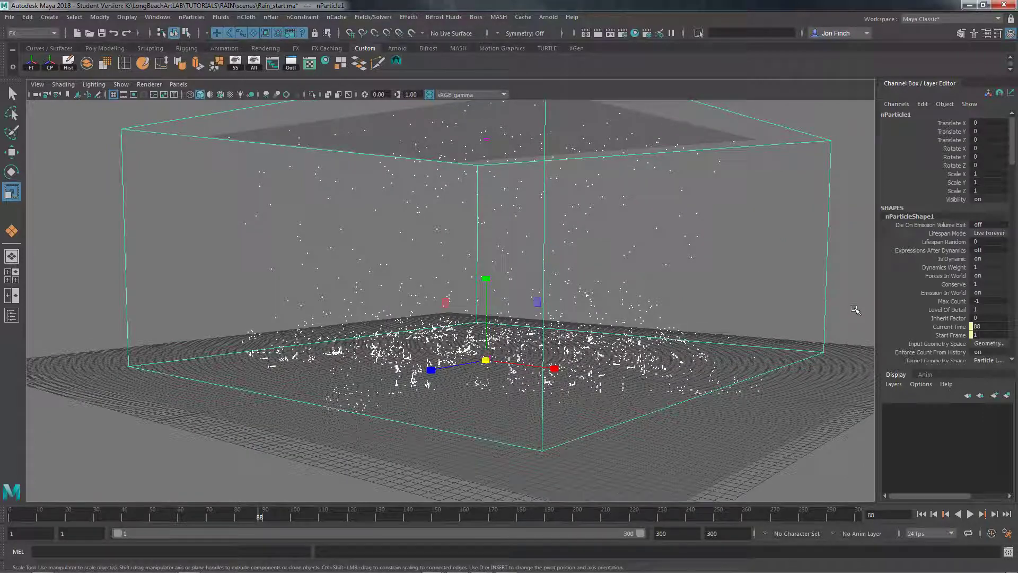
left_click(761, 389)
left_click(753, 361)
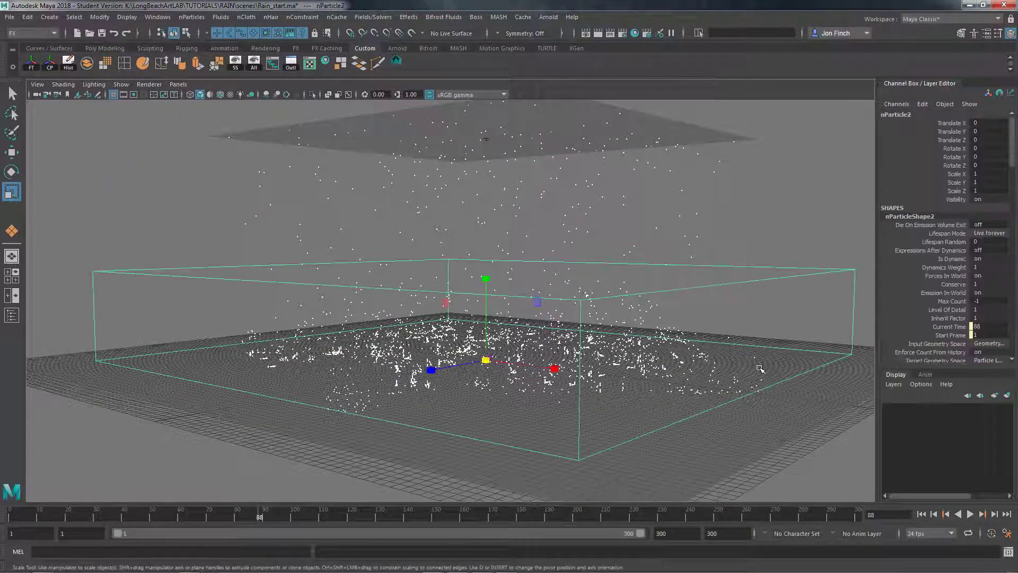
left_click_drag(555, 347, 535, 342, "alt")
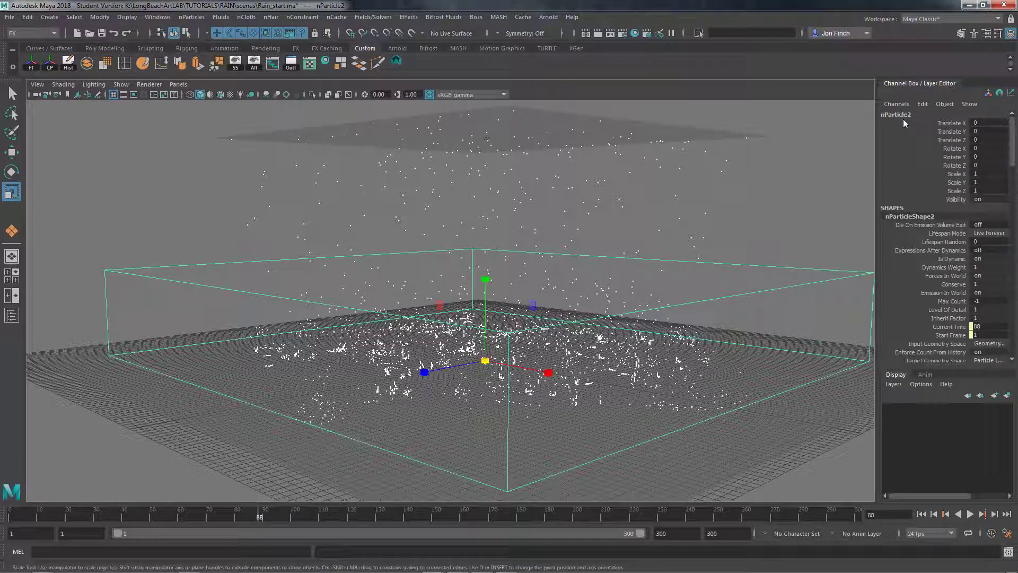
left_click(713, 195)
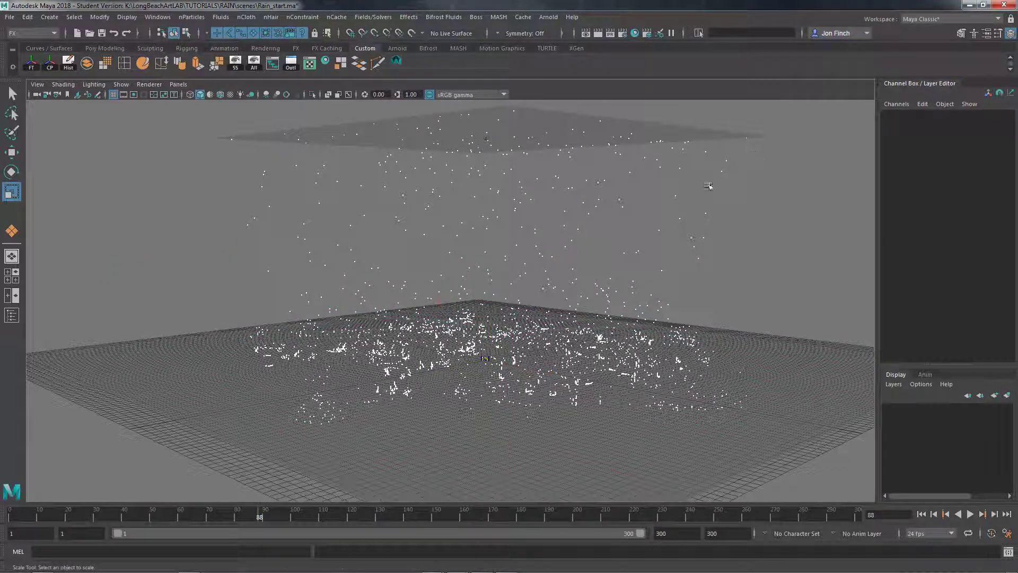
left_click(707, 185)
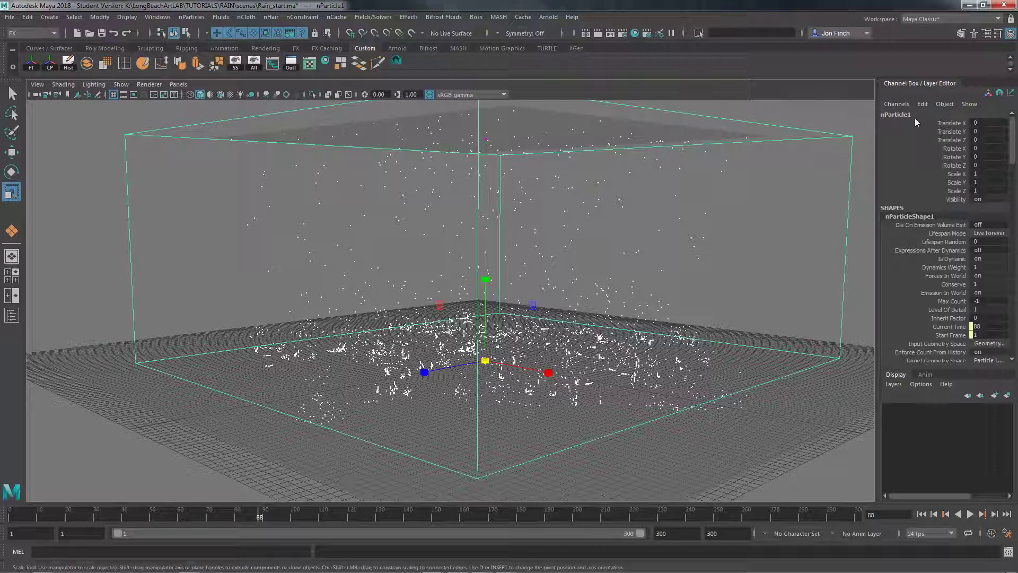
left_click(727, 395, "shift")
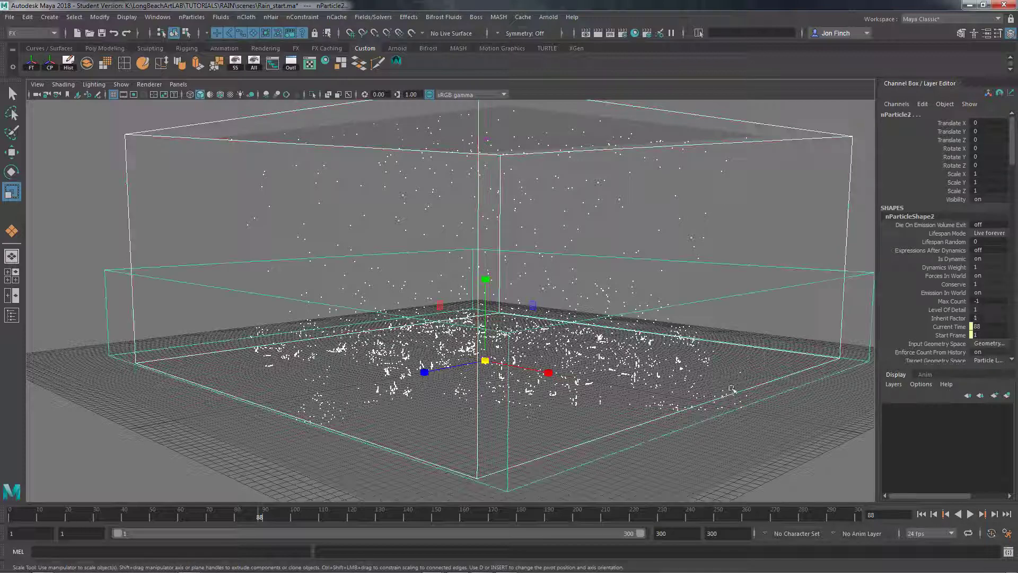
Widen the Channel Box, select the nParticle2 splash particles and open their shape attributes in a floating Attribute Editor beside the effect
left_click_drag(879, 177, 842, 198)
left_click(817, 209, "shift")
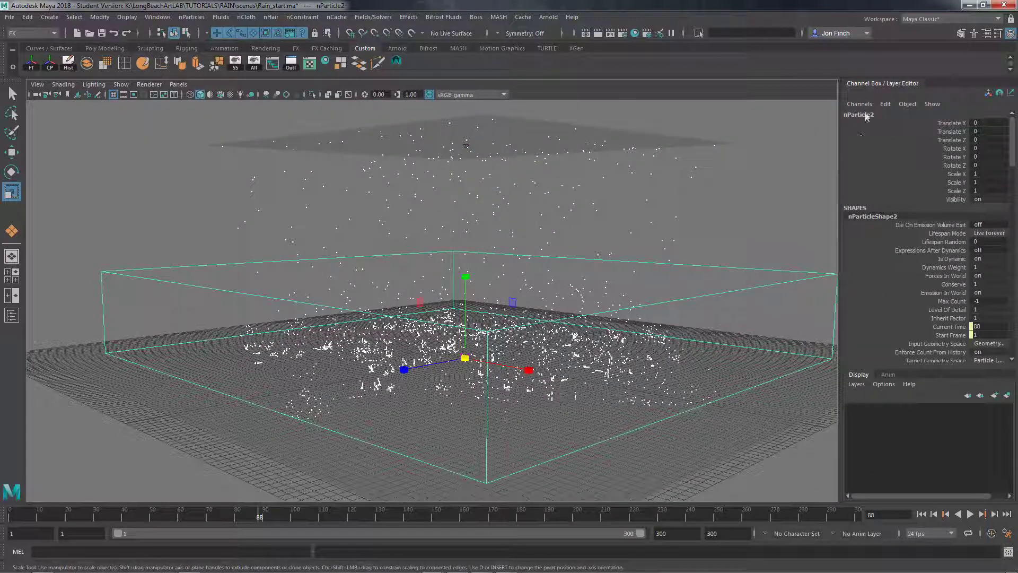
left_click_drag(651, 277, 591, 309, "alt")
middle_click_drag(592, 308, 567, 300, "alt")
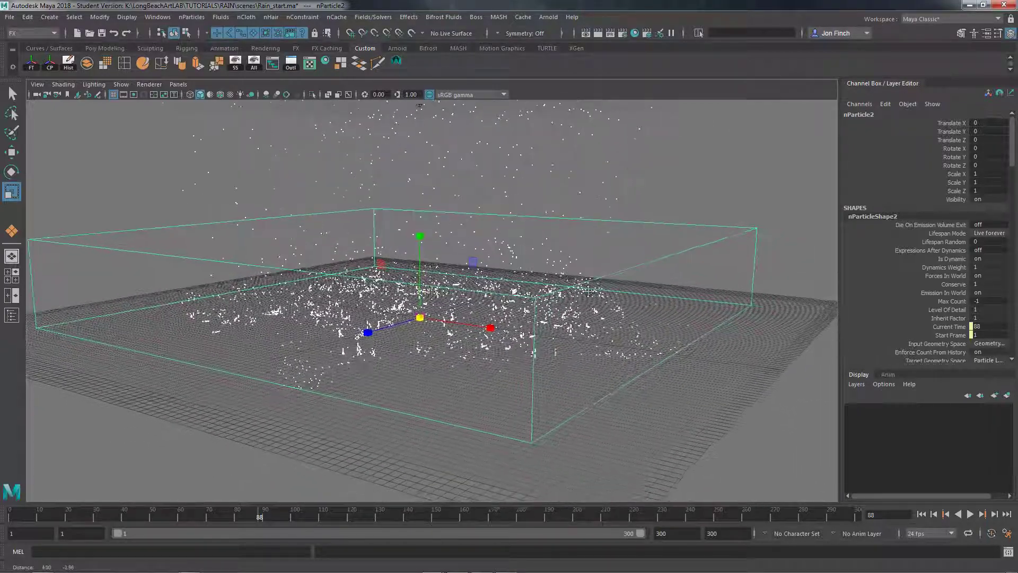
left_click_drag(613, 313, 537, 338, "alt")
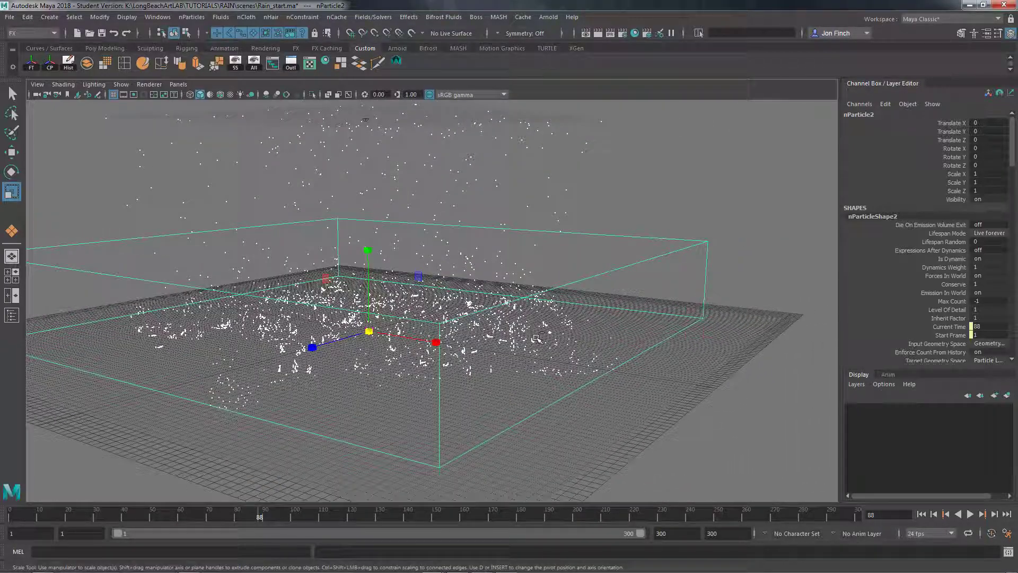
key("ctrl+a")
left_click_drag(1017, 60, 862, 53)
middle_click_drag(530, 207, 490, 197, "alt")
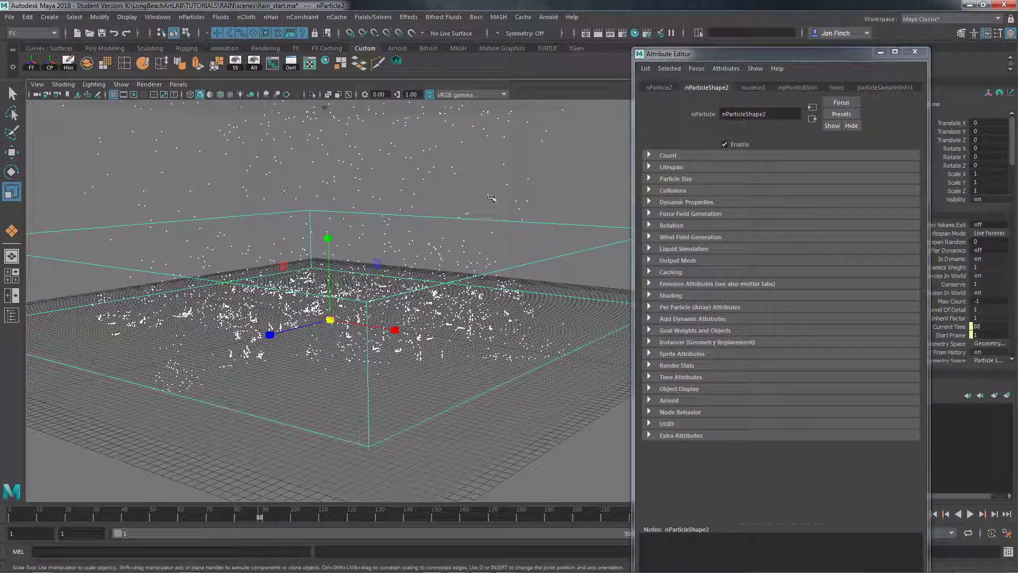
left_click_drag(756, 52, 771, 55)
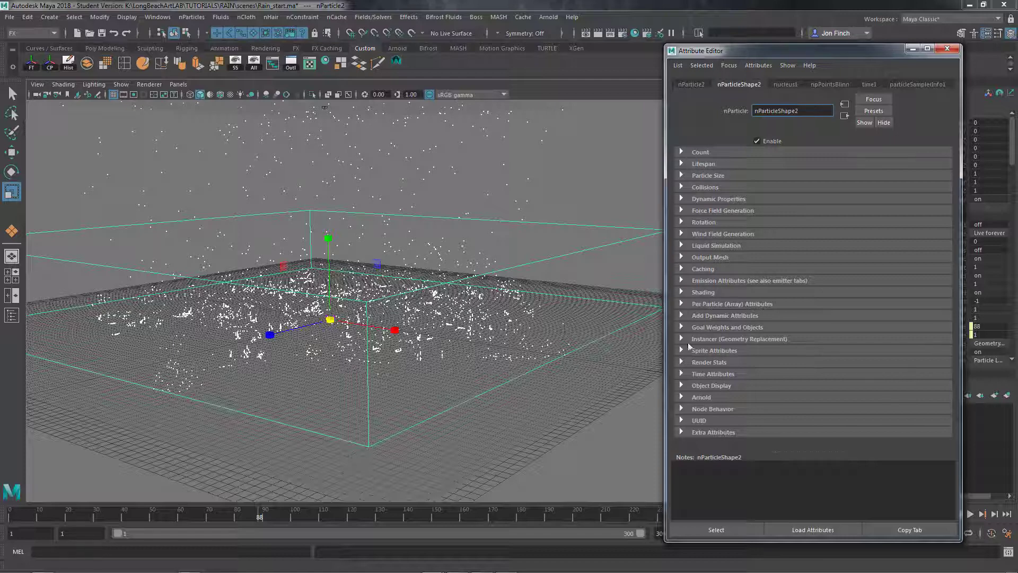
Set nParticleShape2's Lifespan Mode to Random range, with a Lifespan of 0.1 and a Lifespan Random of 0.2
left_click(705, 165)
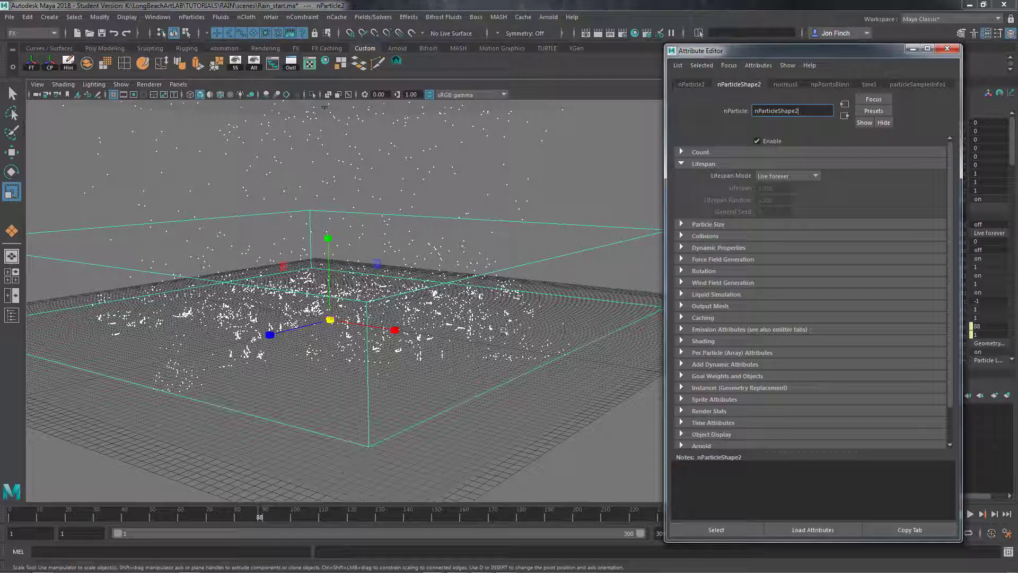
left_click(819, 175)
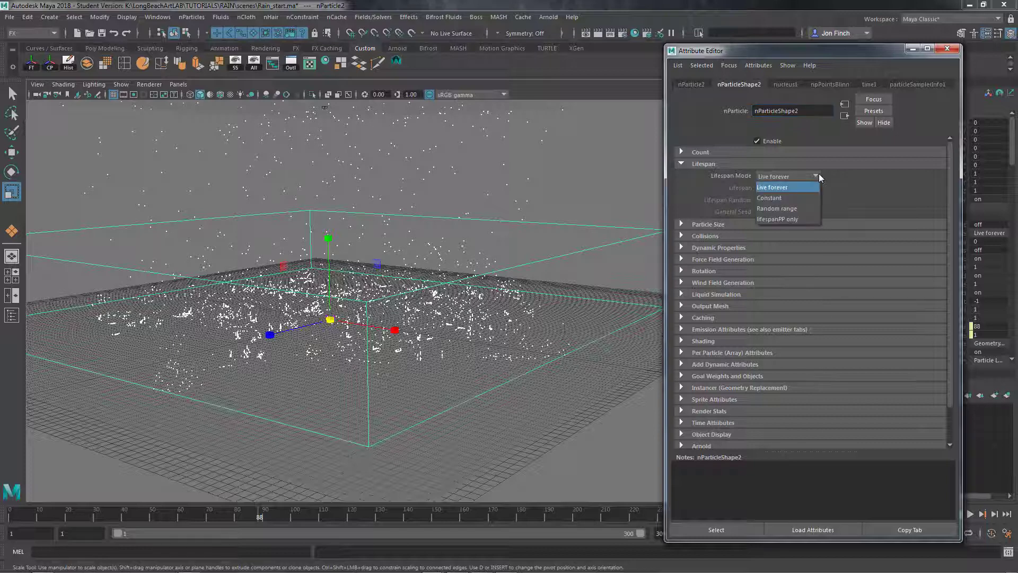
left_click(797, 210)
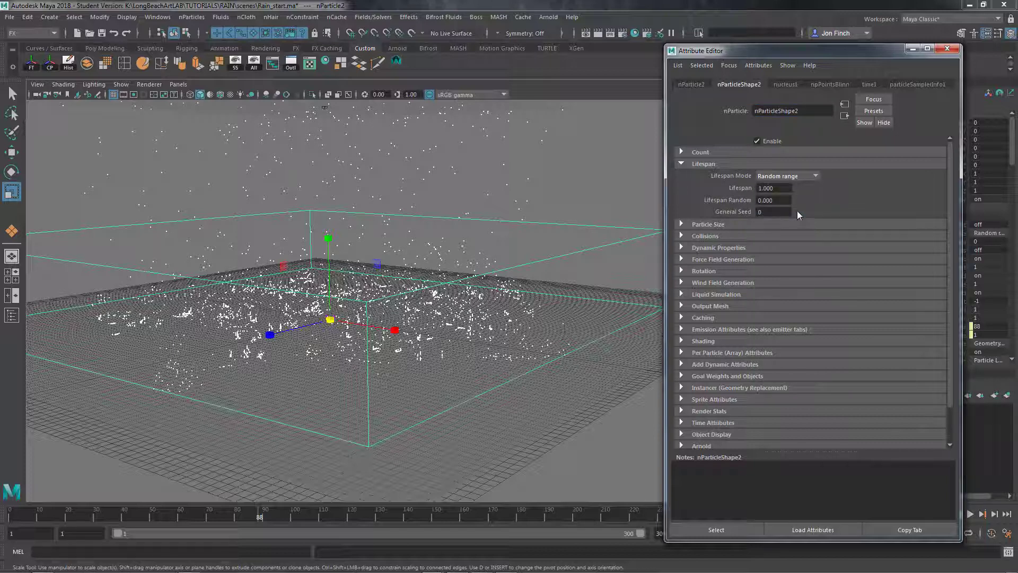
left_click(779, 188)
key("BackSpace")
type(".1")
key("Tab")
type(".2")
key("Return")
Select the nParticle1 rain particles, set their Lifespan Mode to Constant, and close the Attribute Editor
left_click(604, 144)
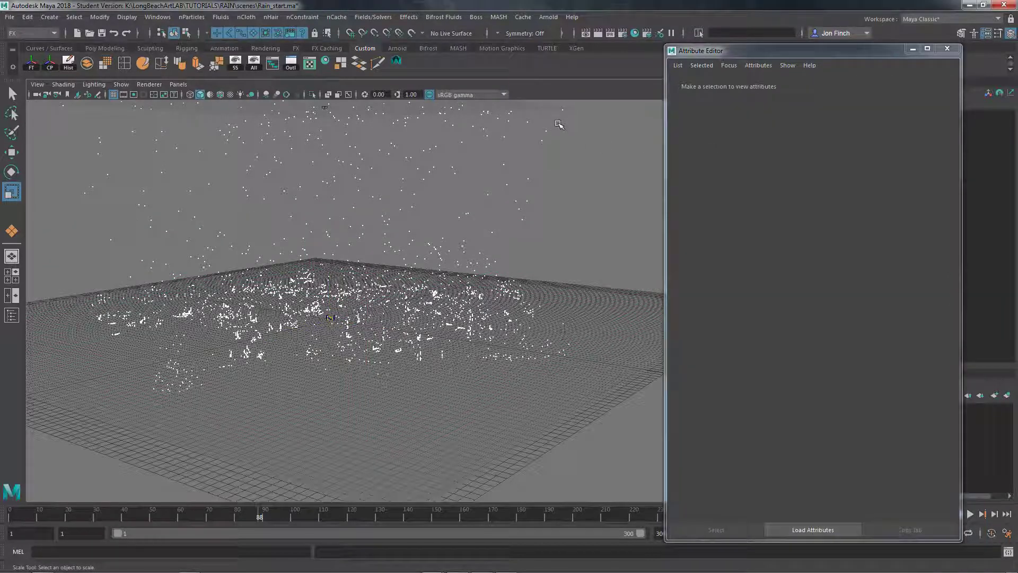
left_click_drag(554, 126, 512, 162)
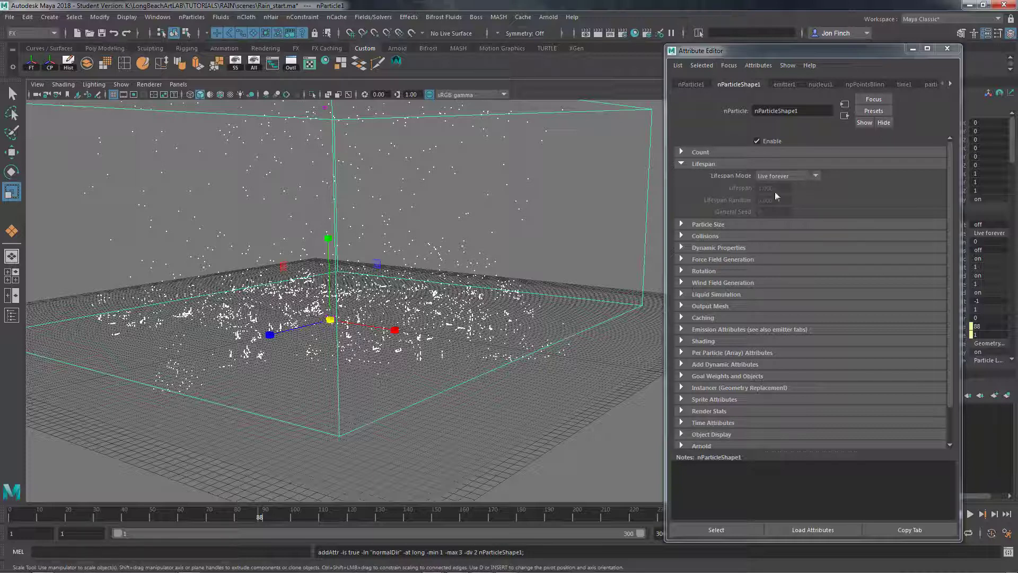
left_click(792, 178)
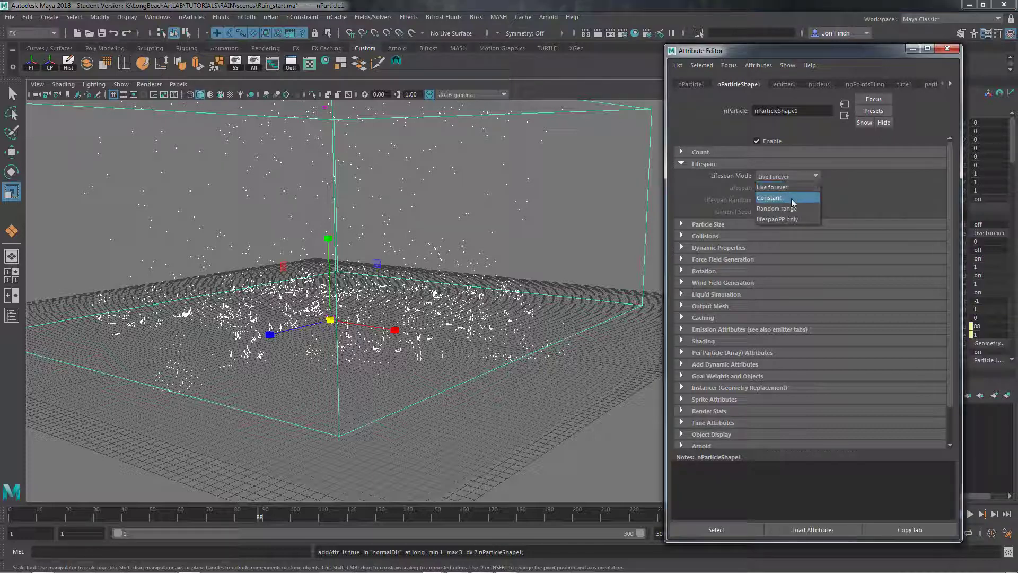
left_click(792, 200)
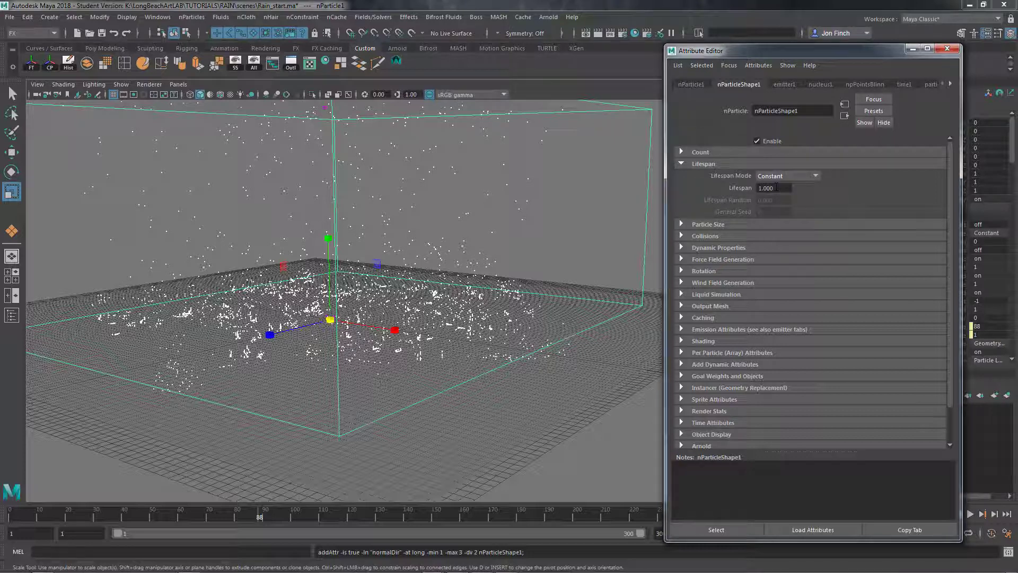
left_click(779, 188)
left_click(948, 48)
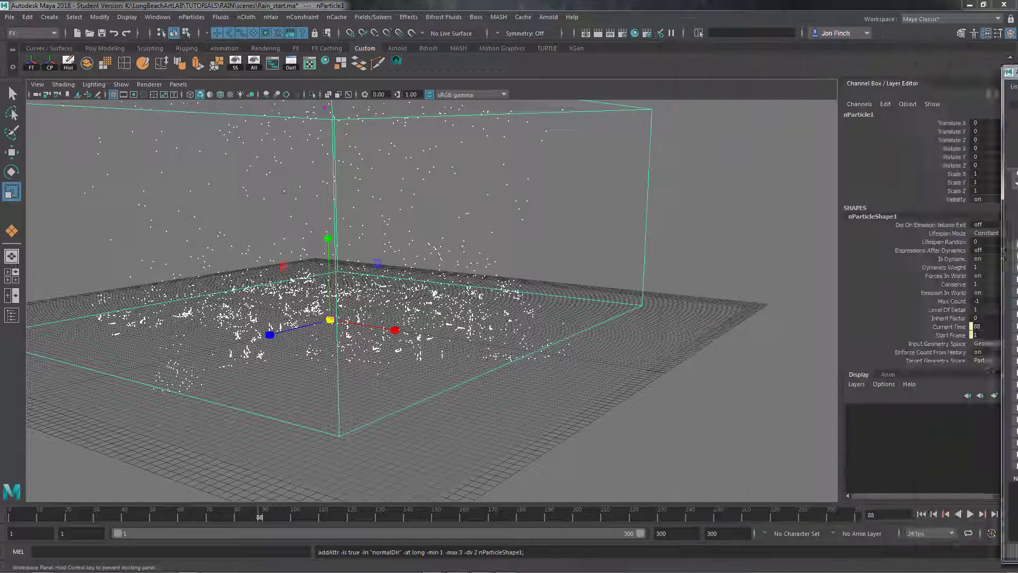
Replay the simulation from the first frame to examine the shortened splashes up close, then return to frame 1
left_click(921, 514)
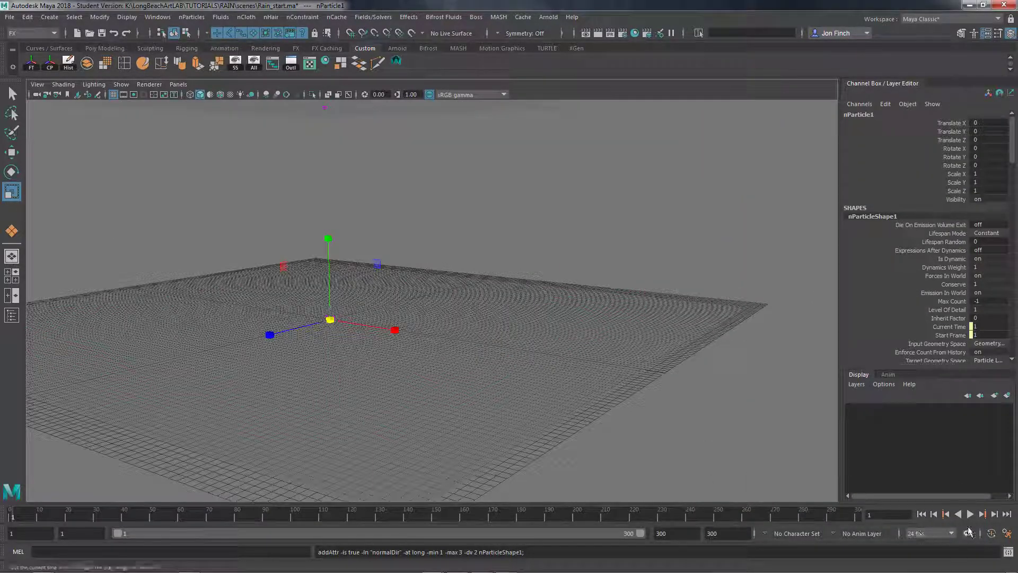
left_click(971, 514)
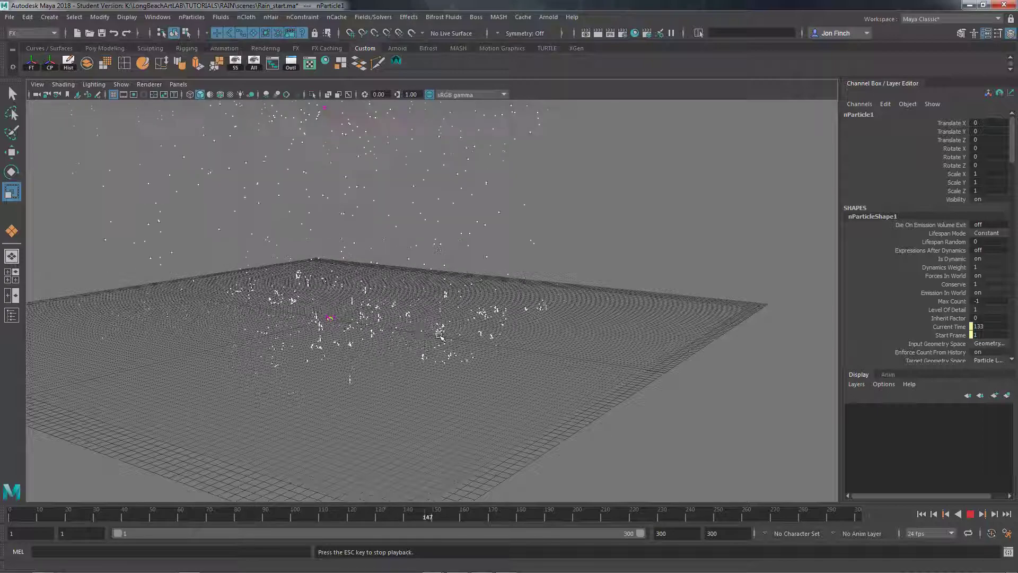
left_click_drag(439, 335, 483, 367, "alt")
middle_click_drag(482, 367, 511, 400, "alt")
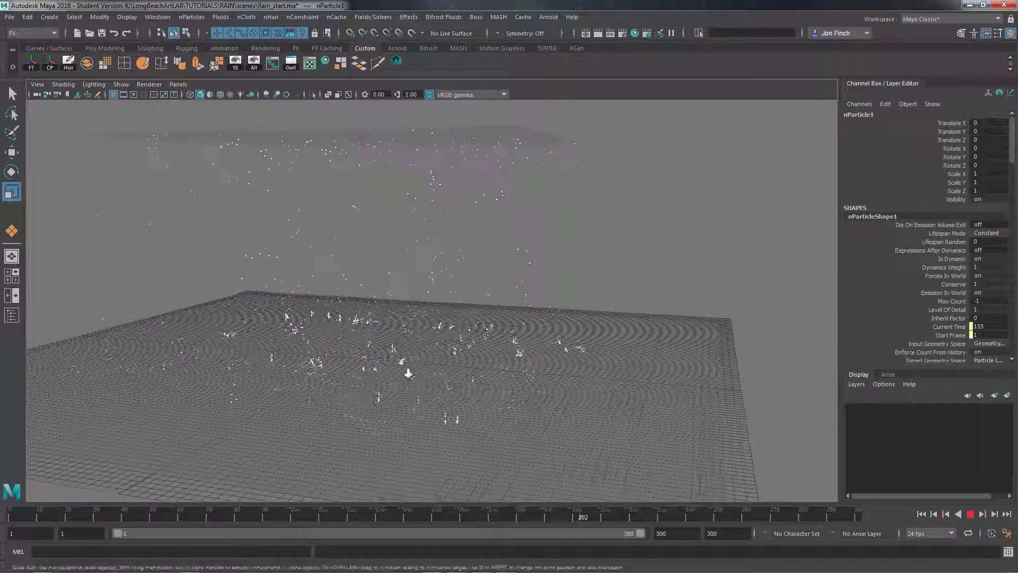
right_click_drag(406, 371, 551, 355, "alt")
middle_click_drag(551, 355, 556, 341, "alt")
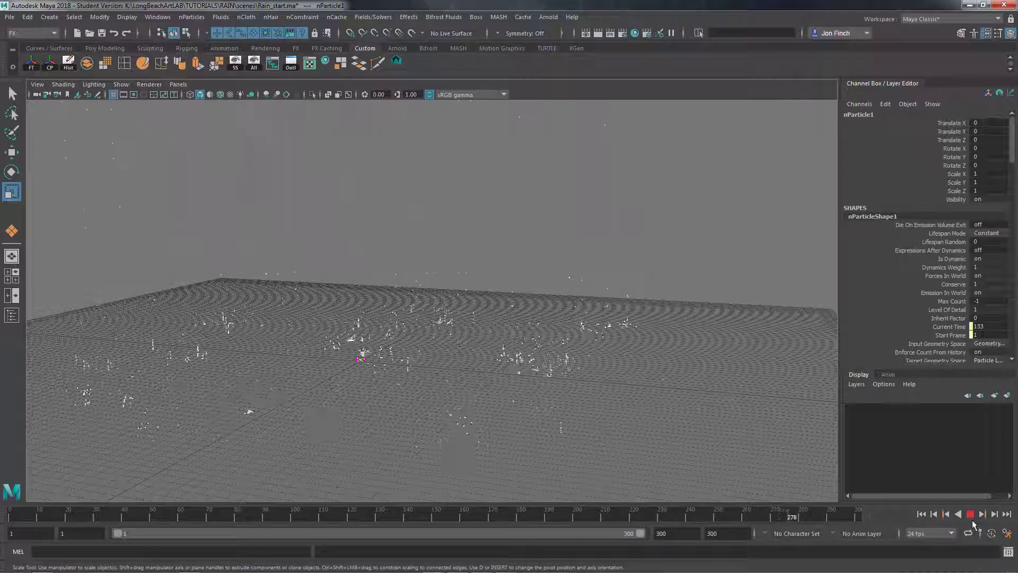
left_click(926, 514)
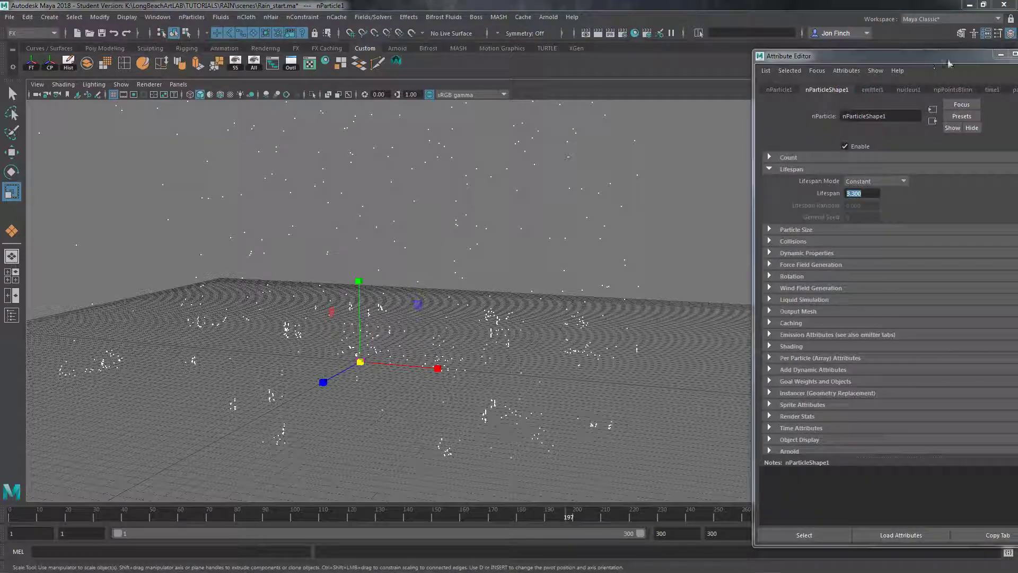
Select the nParticle1 rain particles and open their shape attributes in a floating Attribute Editor beside the effect
key("ctrl+a")
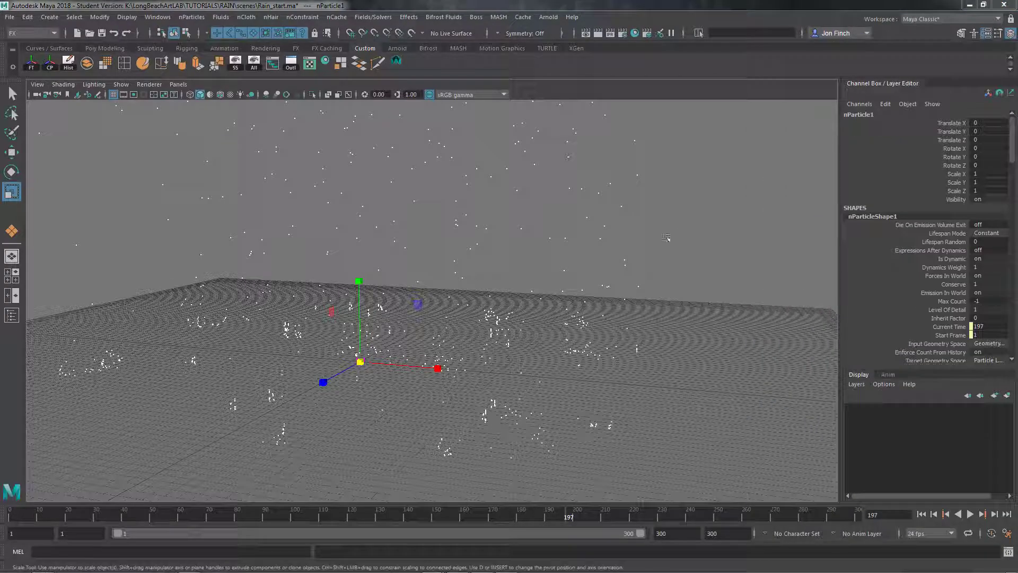
left_click(657, 218)
middle_click_drag(562, 274, 561, 309, "alt")
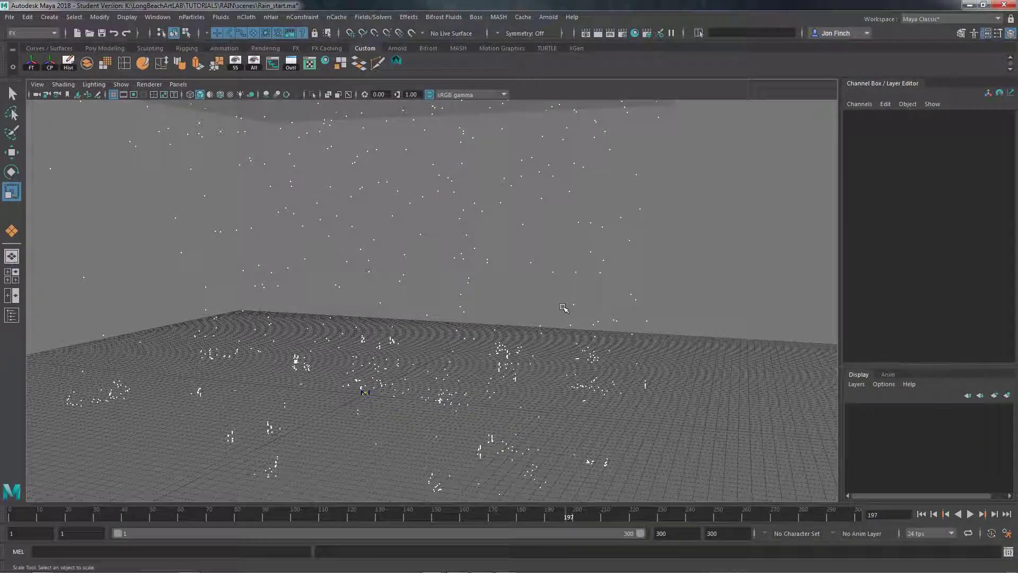
left_click(607, 202)
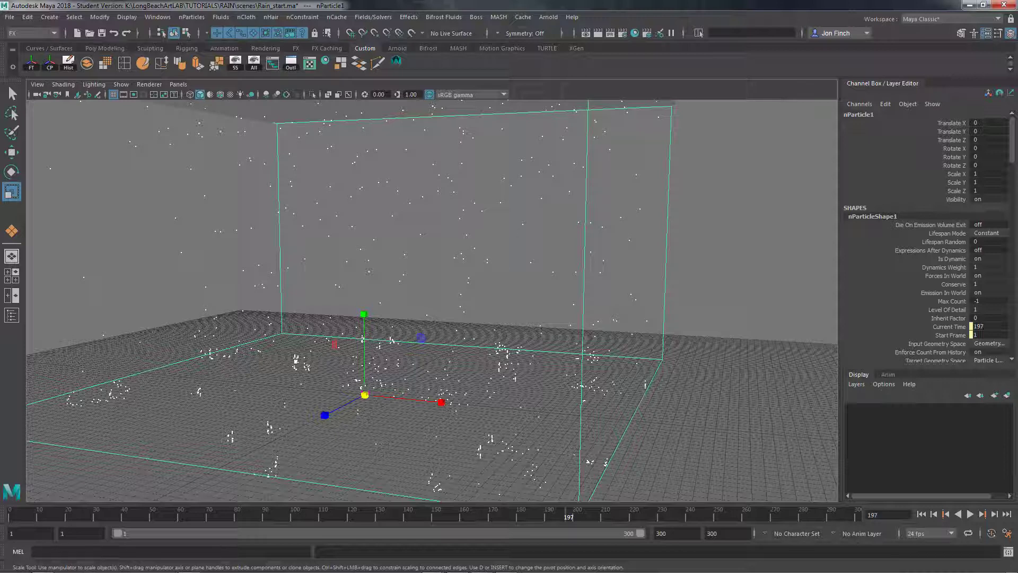
key("ctrl+a")
left_click_drag(680, 165, 591, 198)
left_click_drag(1010, 92, 734, 118)
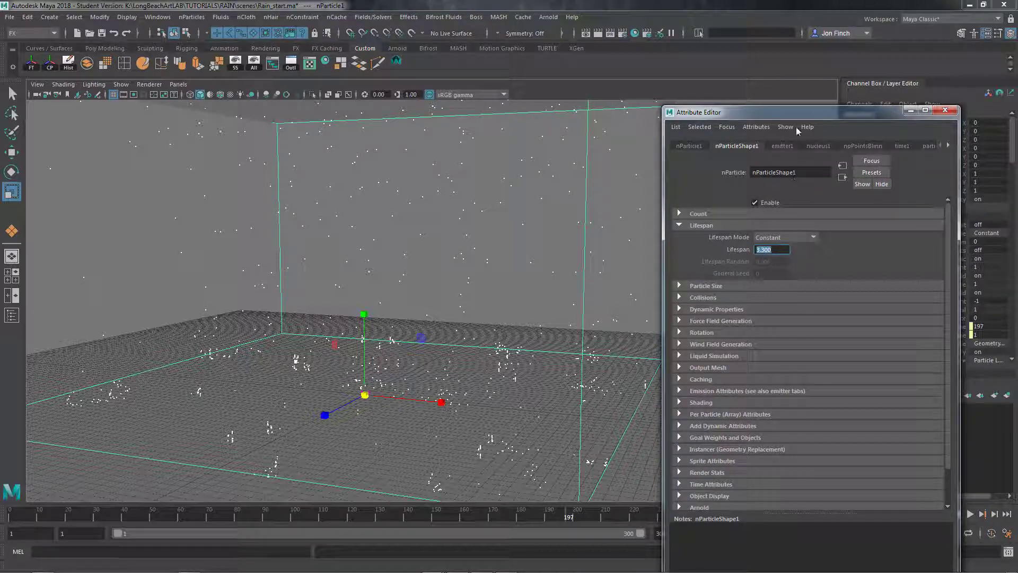
left_click_drag(793, 112, 802, 96)
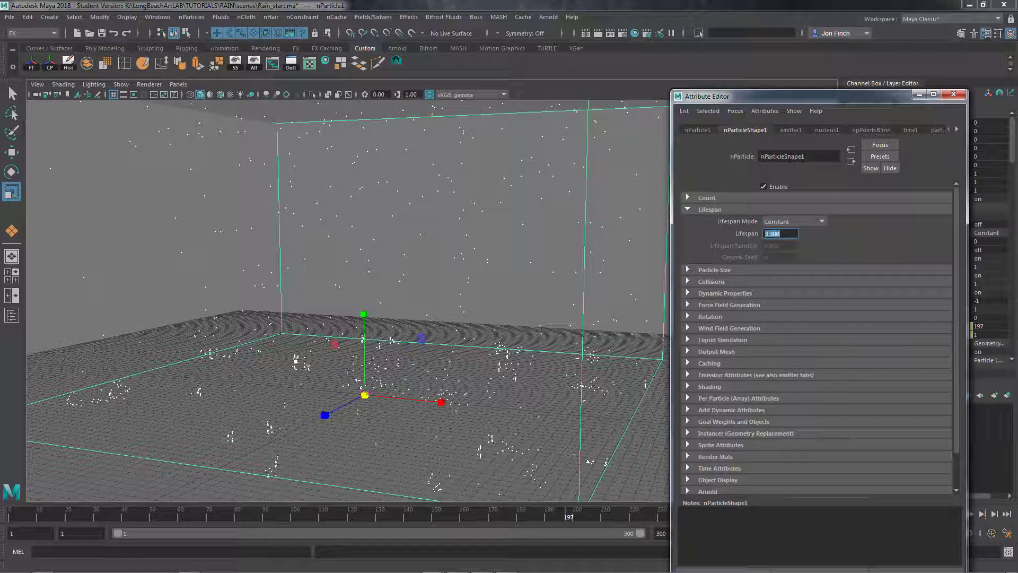
Set nParticleShape1's Particle Render Type to Streak in its Shading attributes, close the Attribute Editor and deselect the particles
left_click(688, 386)
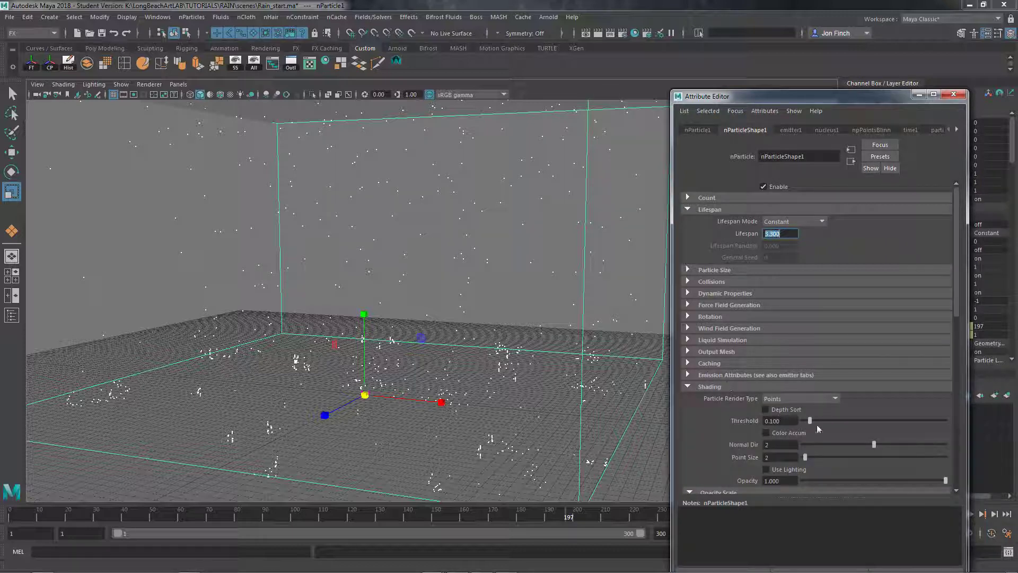
scroll(817, 428, "down", 3)
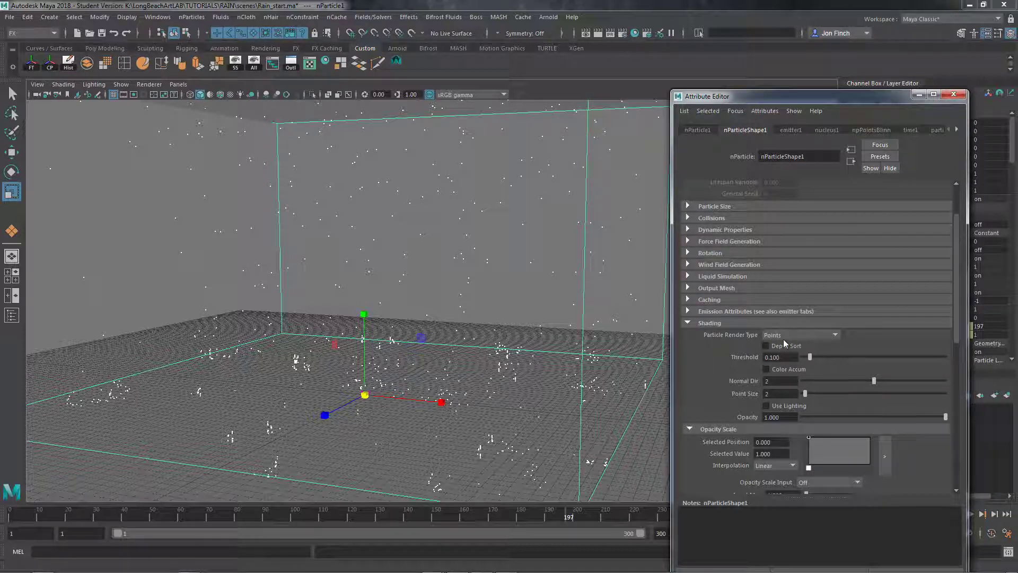
left_click(834, 336)
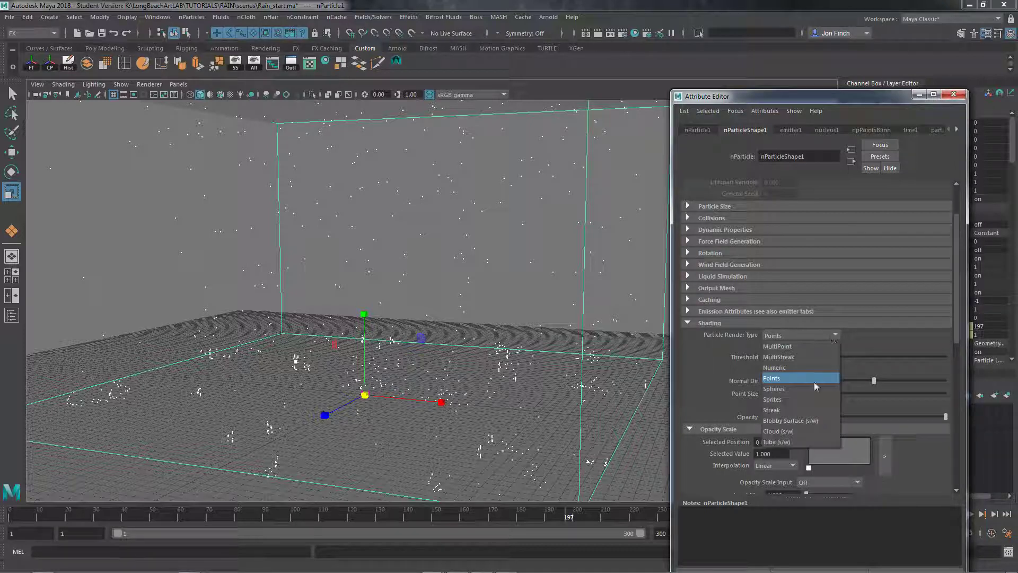
left_click(776, 412)
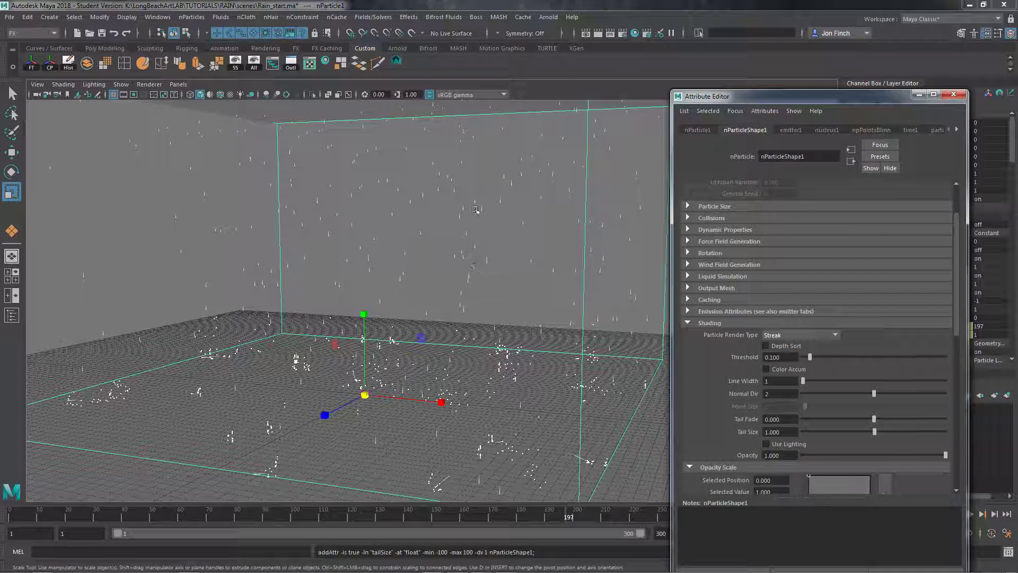
left_click(954, 94)
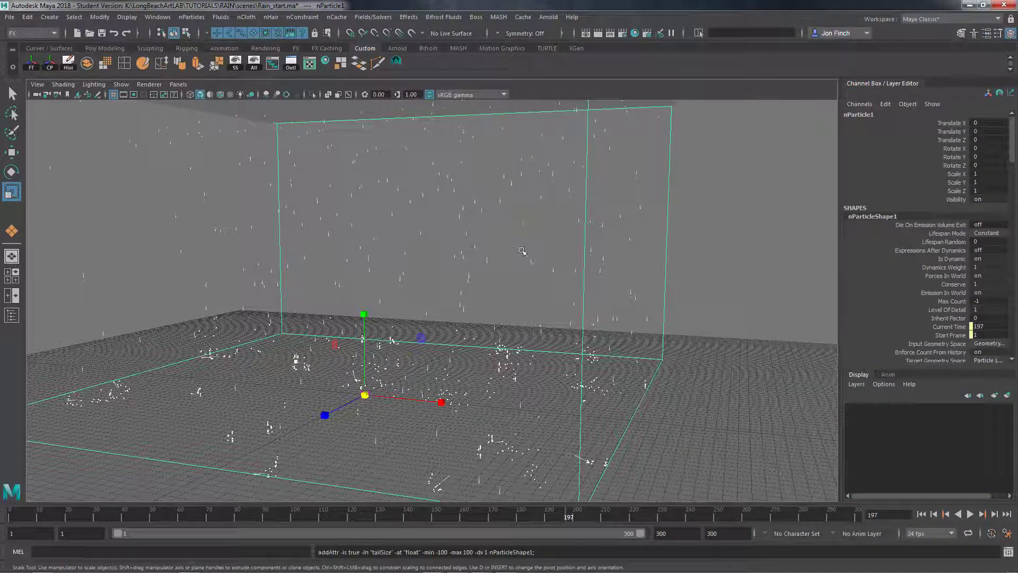
left_click(735, 250)
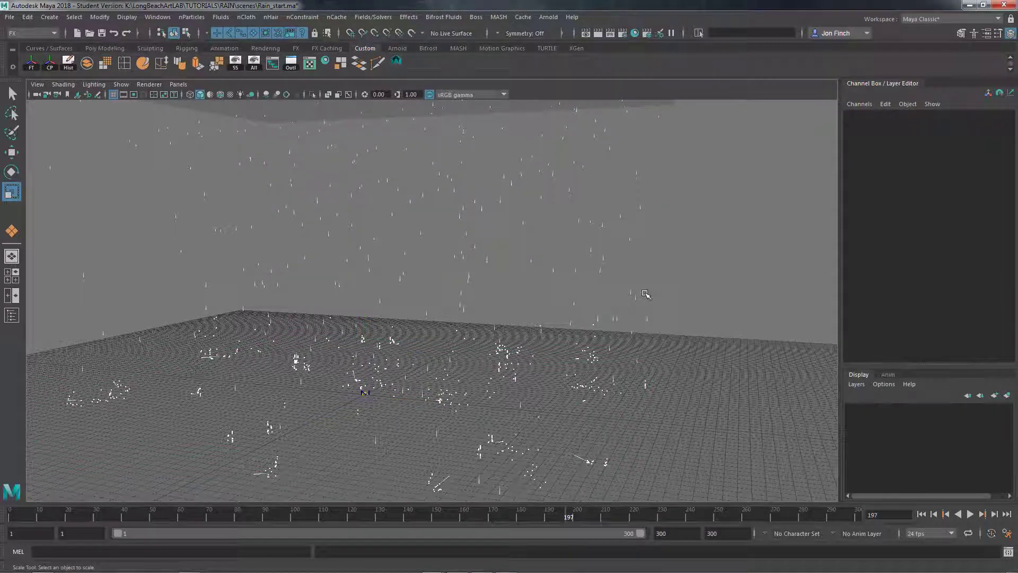
Replay the simulation from the first frame to examine the streaked rain above the ground, and stop it at frame 148
mouse_move(644, 295)
left_mouse_down("alt")
mouse_move(653, 273)
mouse_move(661, 303)
mouse_move(639, 313)
left_mouse_up("alt")
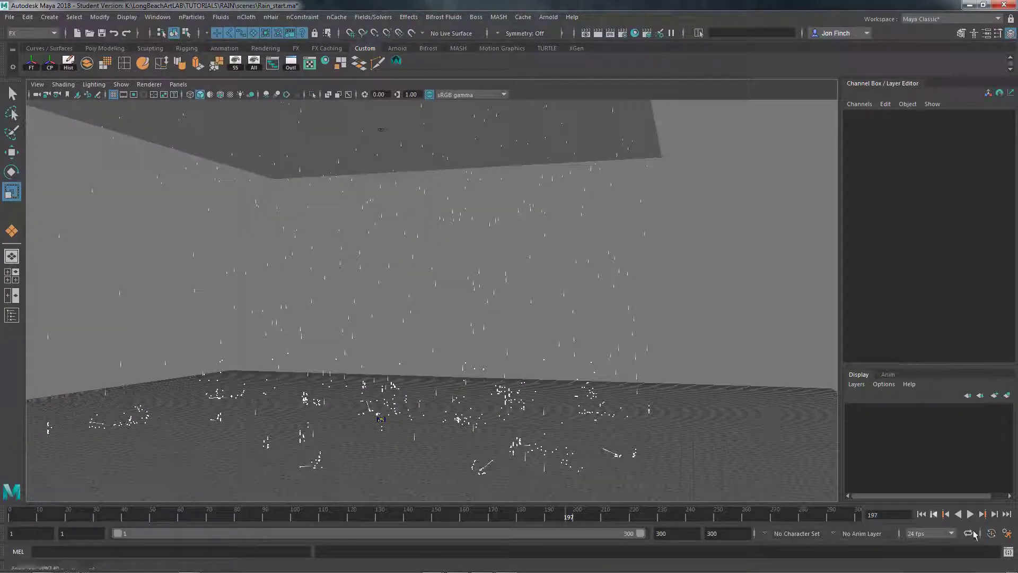
left_click(922, 514)
left_click(971, 514)
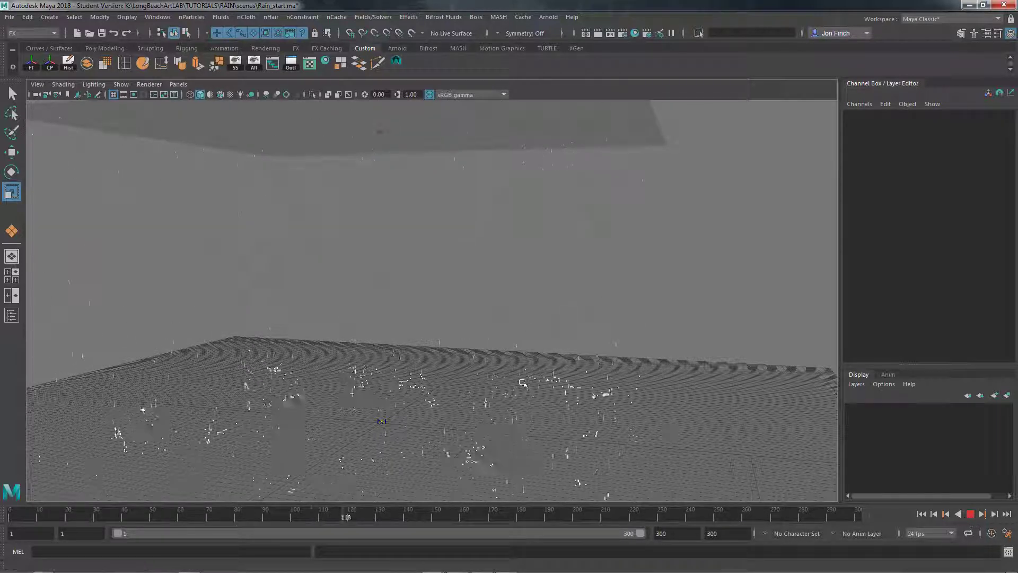
middle_click_drag(497, 368, 531, 356, "alt")
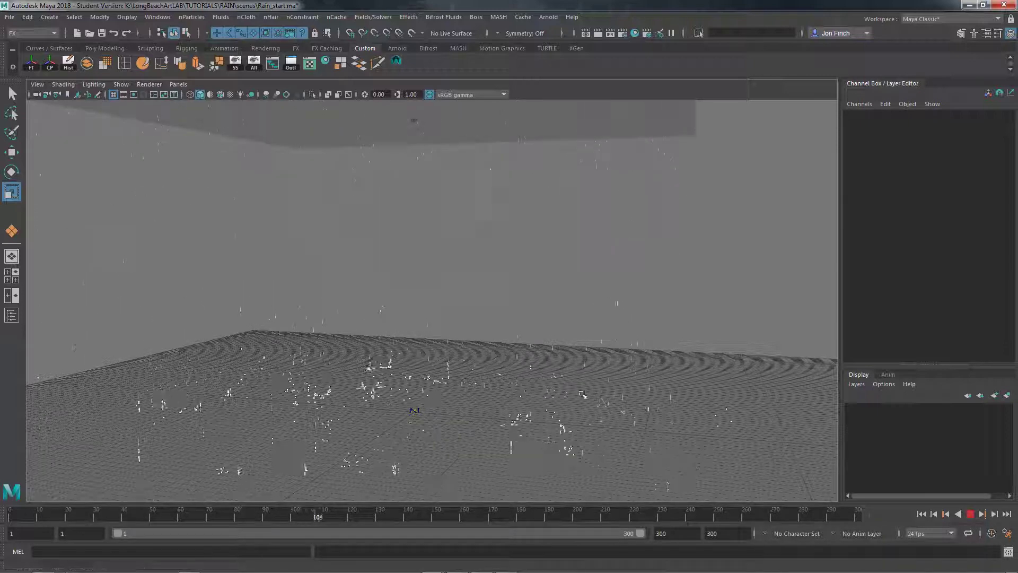
left_click(972, 514)
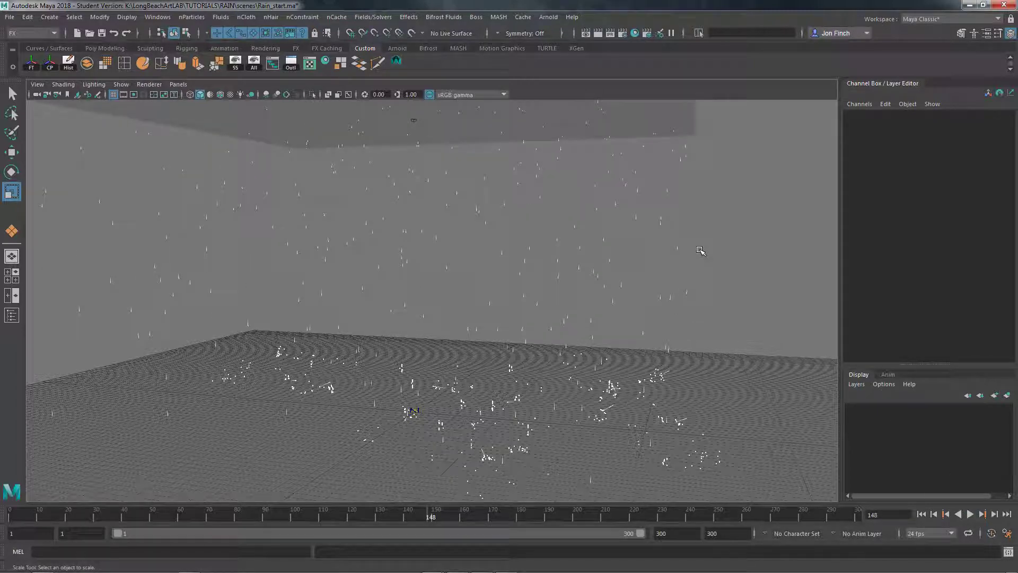
Reopen the nParticle1 shape attributes to review the Lifespan, streak, opacity and color settings, and close them without editing
left_click(656, 265)
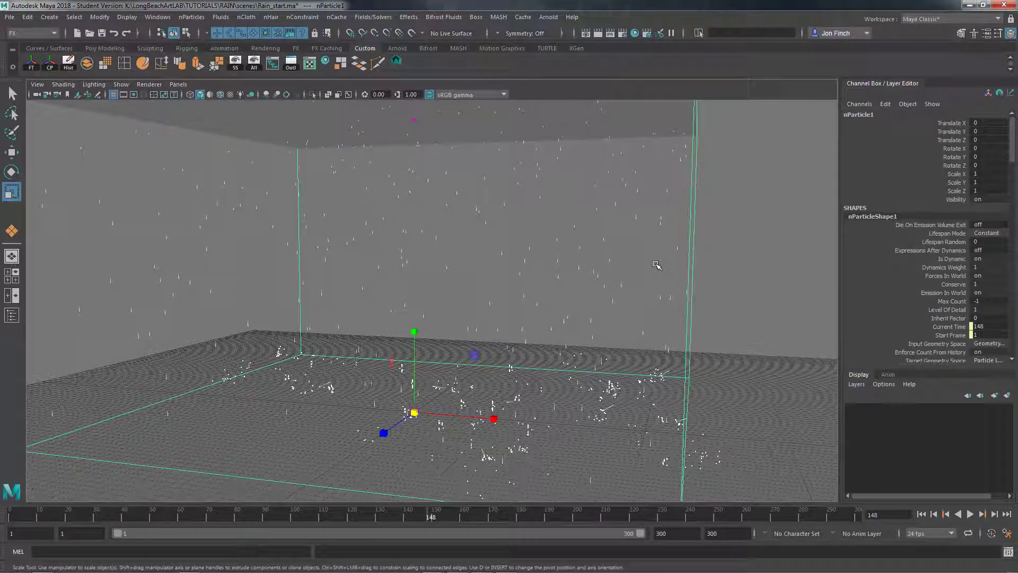
key("ctrl+a")
mouse_move(810, 100)
left_mouse_down()
mouse_move(858, 53)
mouse_move(799, 85)
mouse_move(801, 95)
left_mouse_up()
scroll(848, 298, "up", 3)
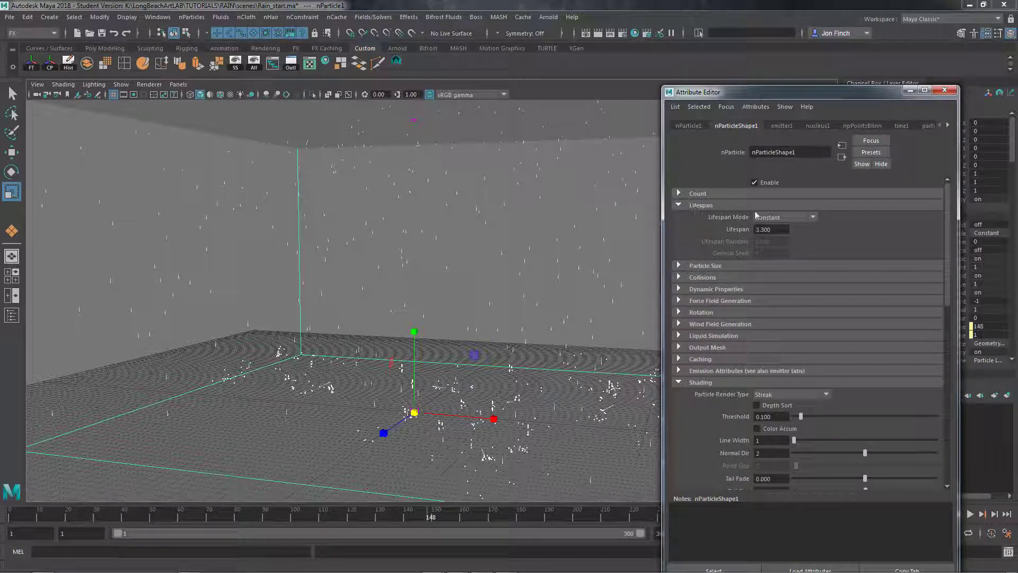
scroll(705, 297, "down", 3)
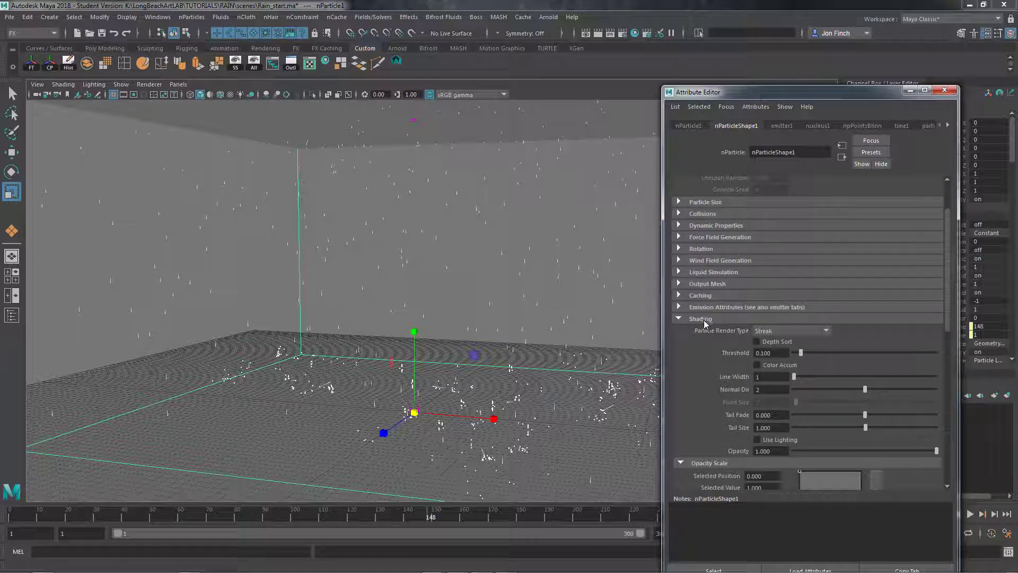
scroll(844, 373, "down", 3)
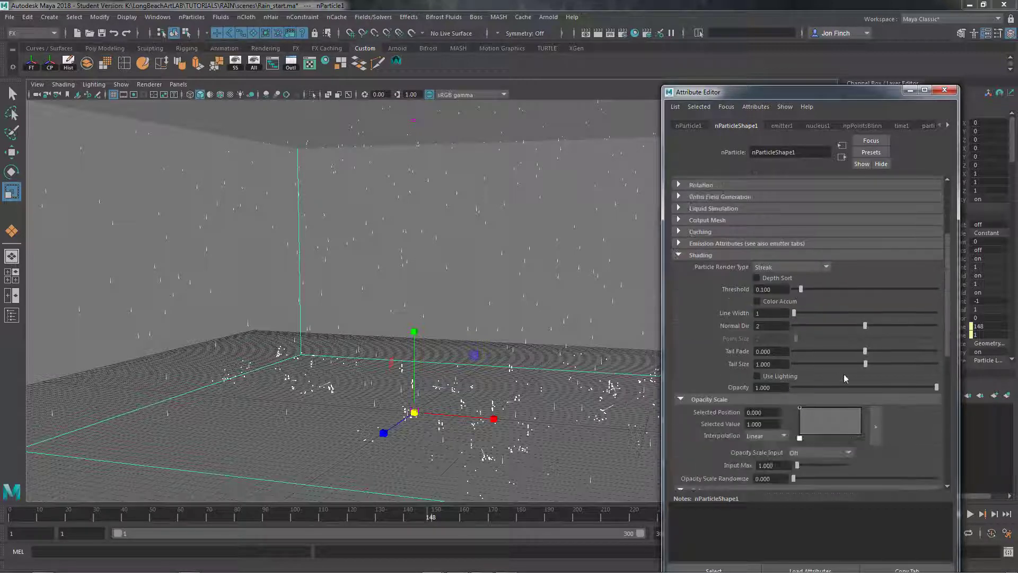
scroll(844, 374, "down", 3)
scroll(844, 374, "up", 6)
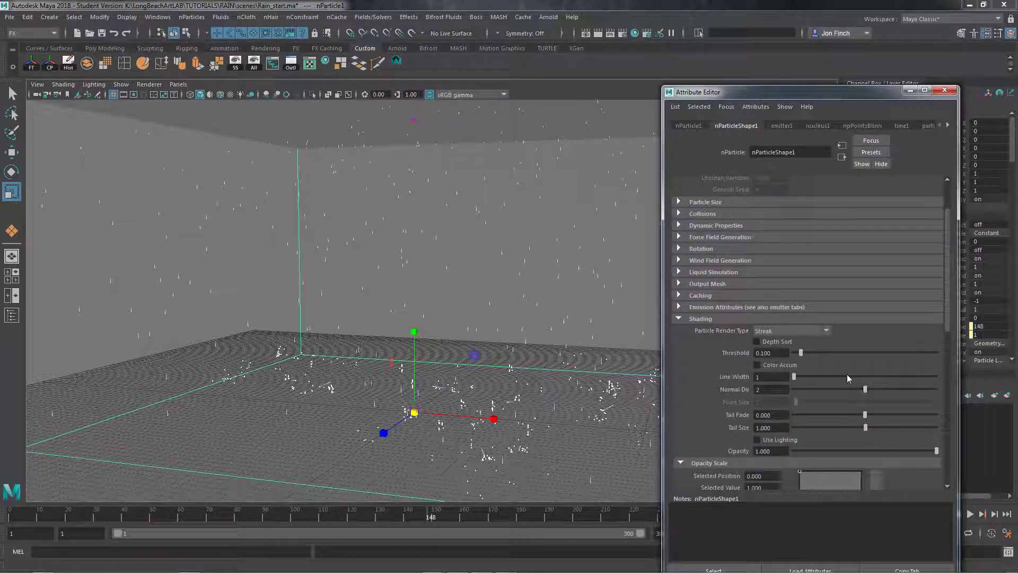
scroll(867, 348, "up", 3)
scroll(867, 348, "down", 9)
scroll(848, 374, "down", 12)
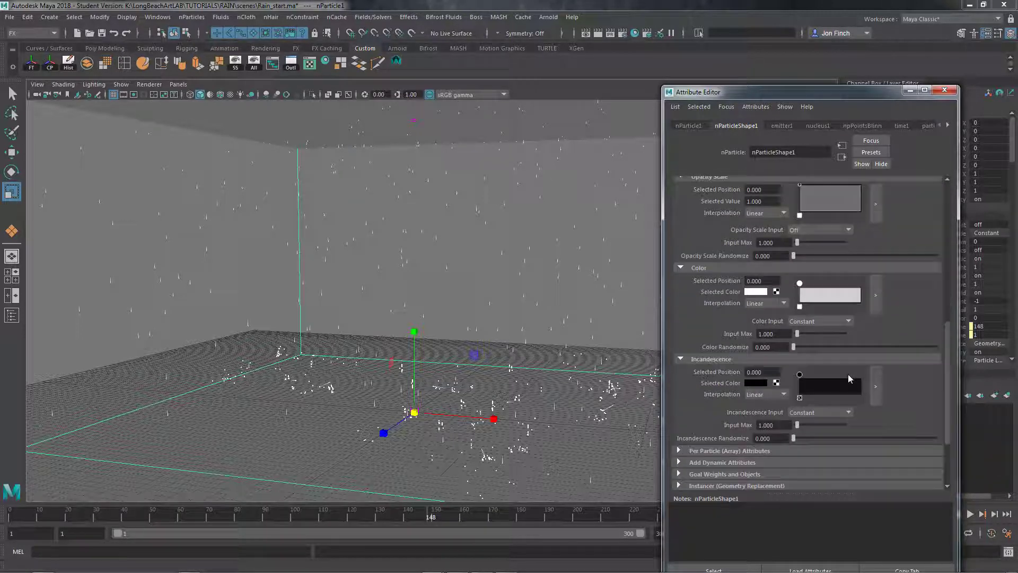
scroll(848, 374, "up", 13)
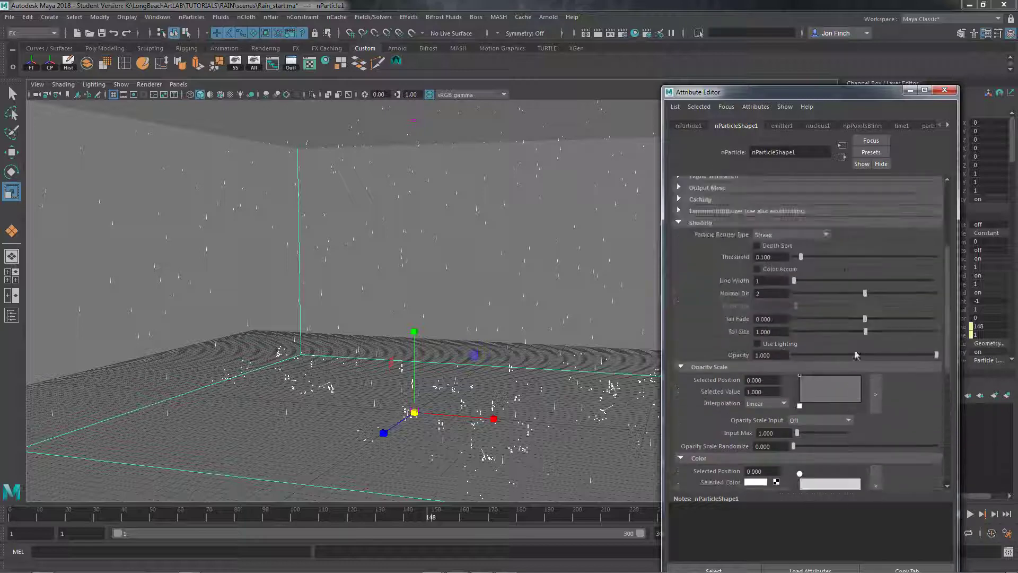
left_click(945, 91)
left_click(750, 298)
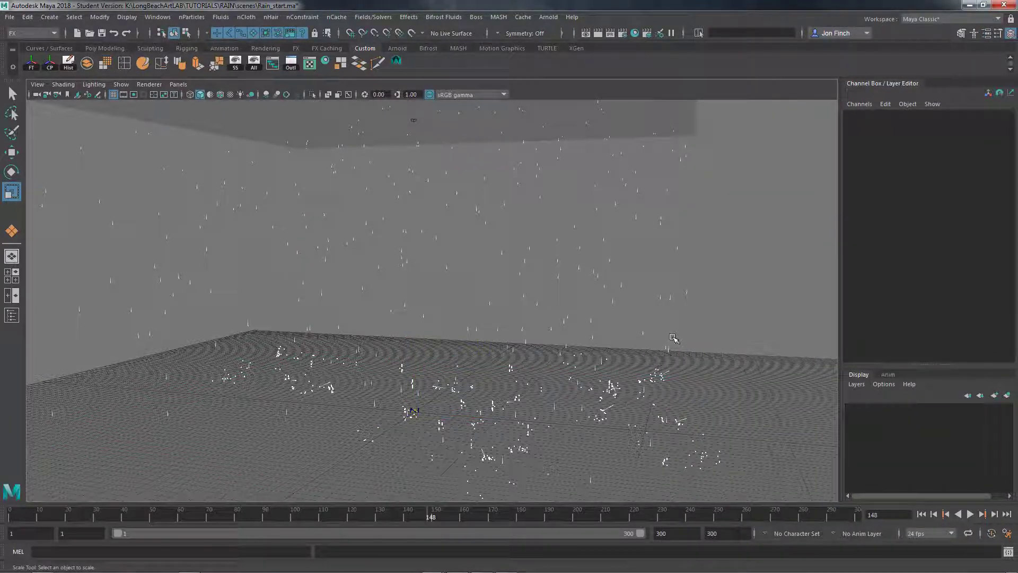
Put the raised emitter plane and the ground plane in a new display layer, and hide that layer and the viewport grid
scroll(673, 337, "up", 2)
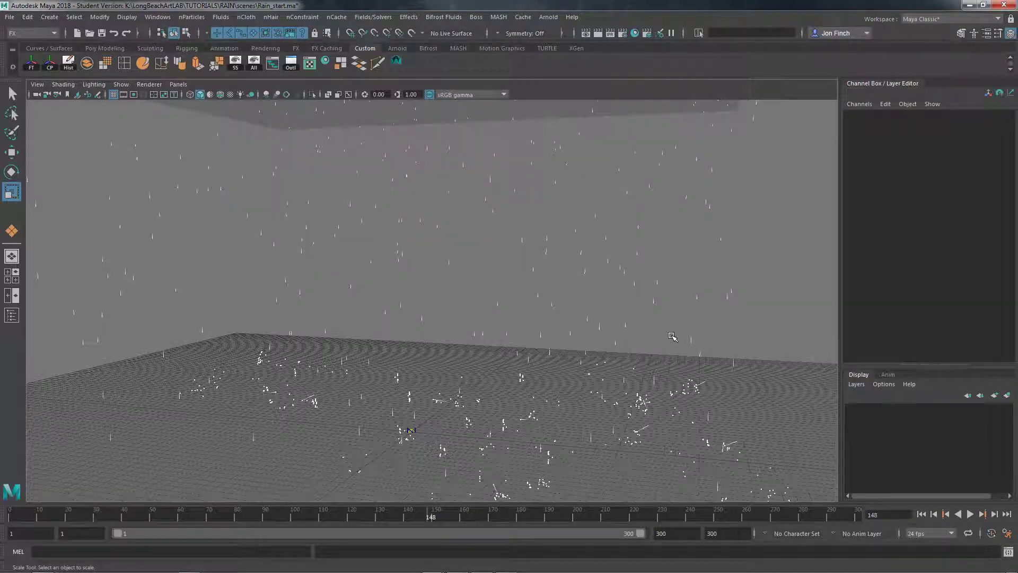
scroll(673, 338, "down", 3)
left_click_drag(672, 337, 684, 293, "alt")
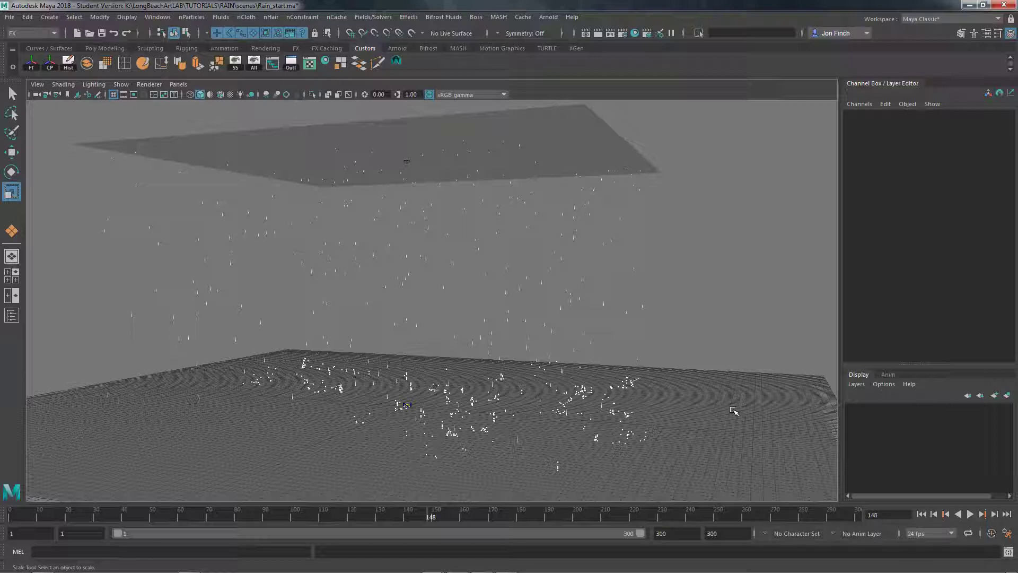
left_click(561, 117)
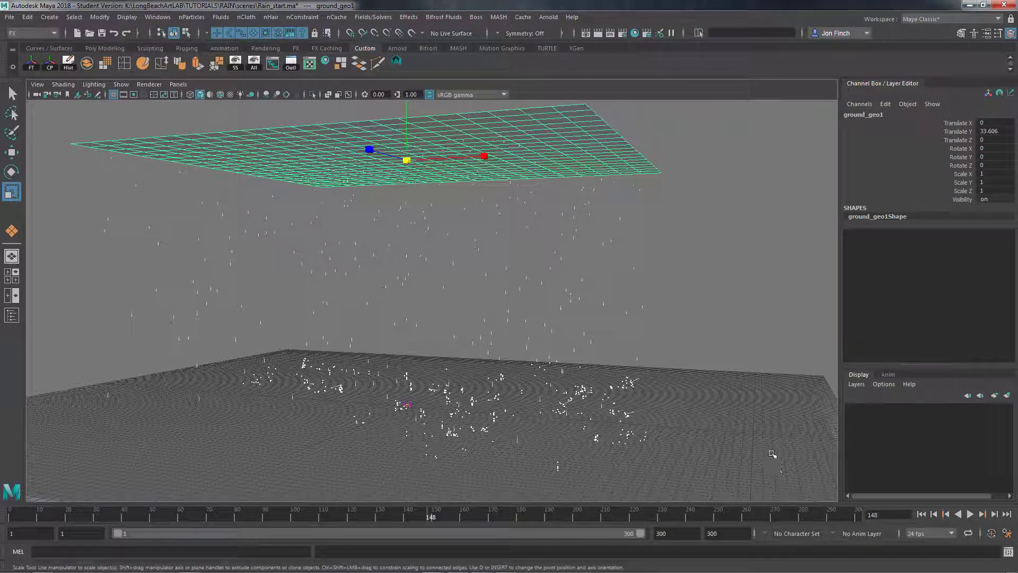
left_click(766, 427)
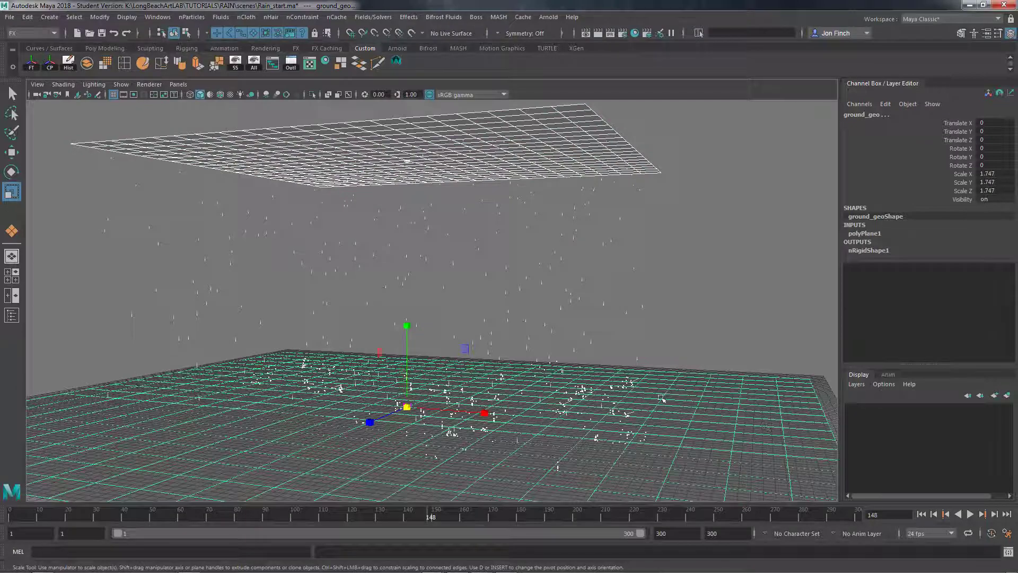
left_click_drag(591, 393, 603, 386, "alt")
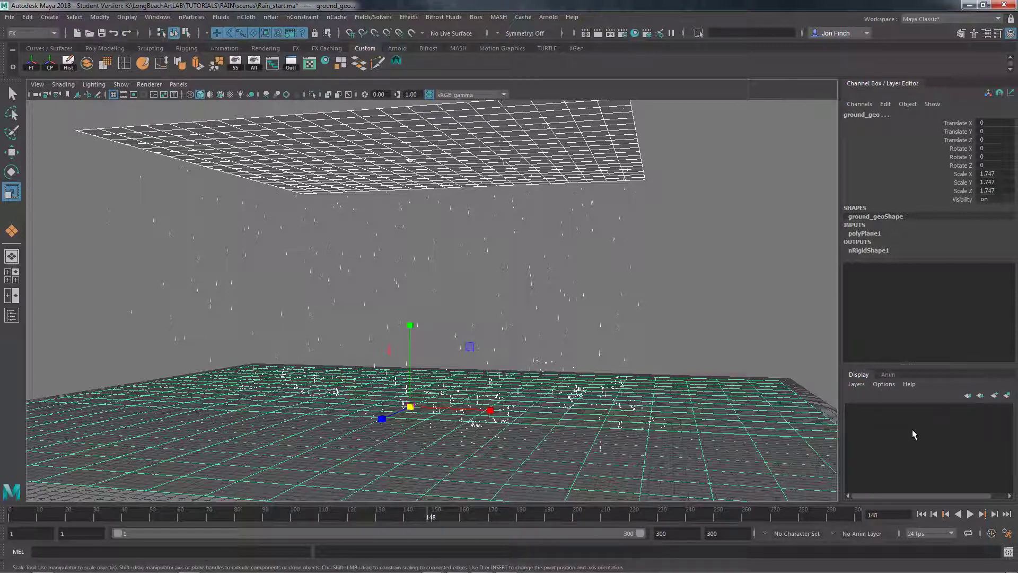
left_click(1007, 395)
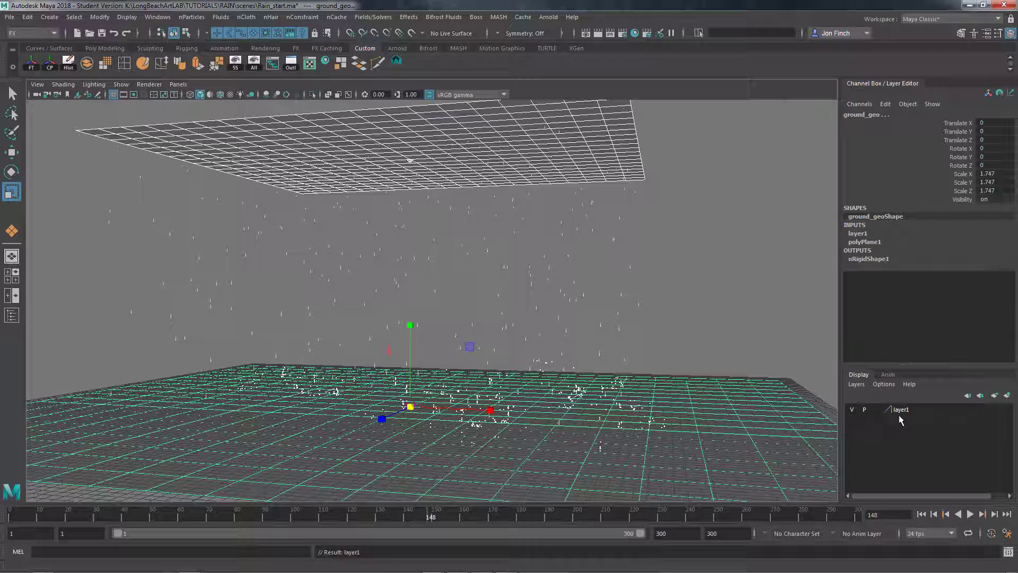
left_click(852, 410)
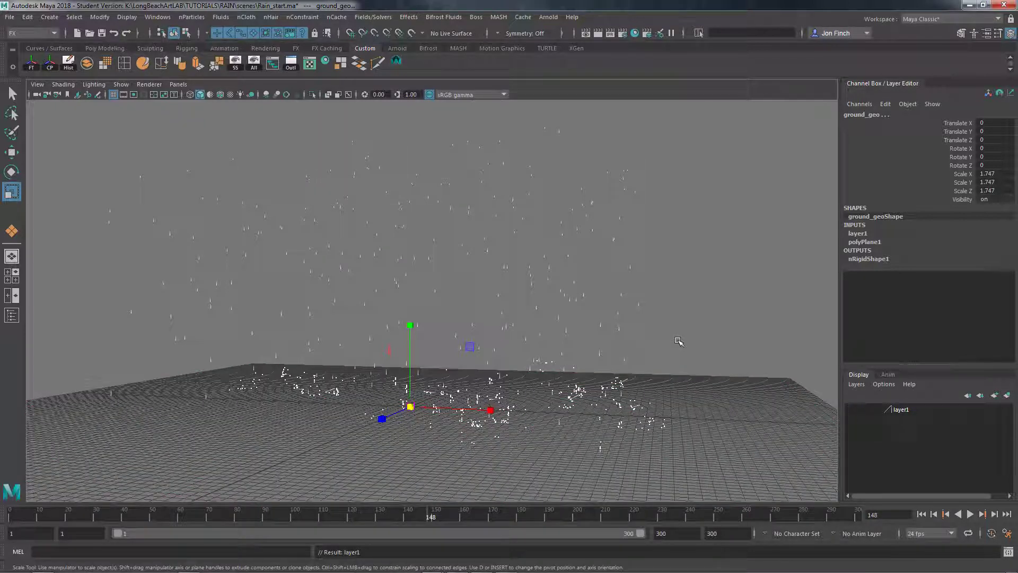
left_click(113, 94)
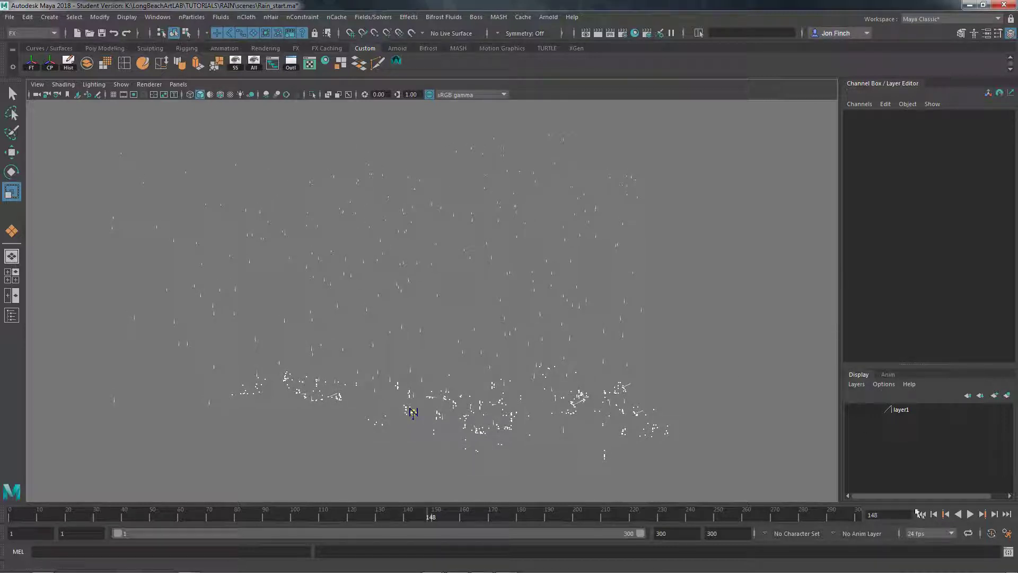
Replay the simulation from the first frame, stop it at frame 128 and examine the rain streaks and splashes up close
left_click(921, 514)
left_click(970, 515)
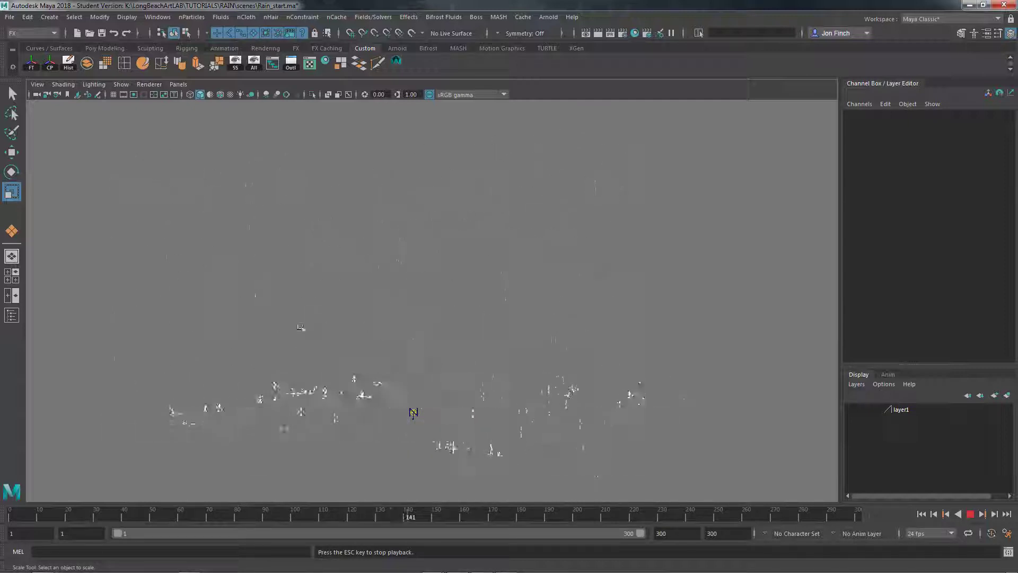
left_click(970, 514)
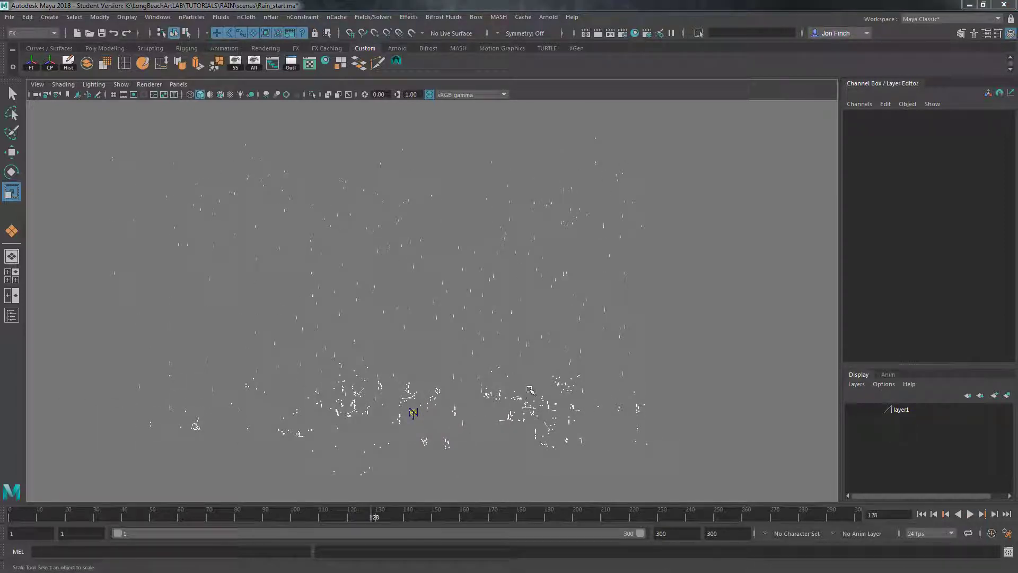
left_click_drag(479, 422, 483, 426, "alt")
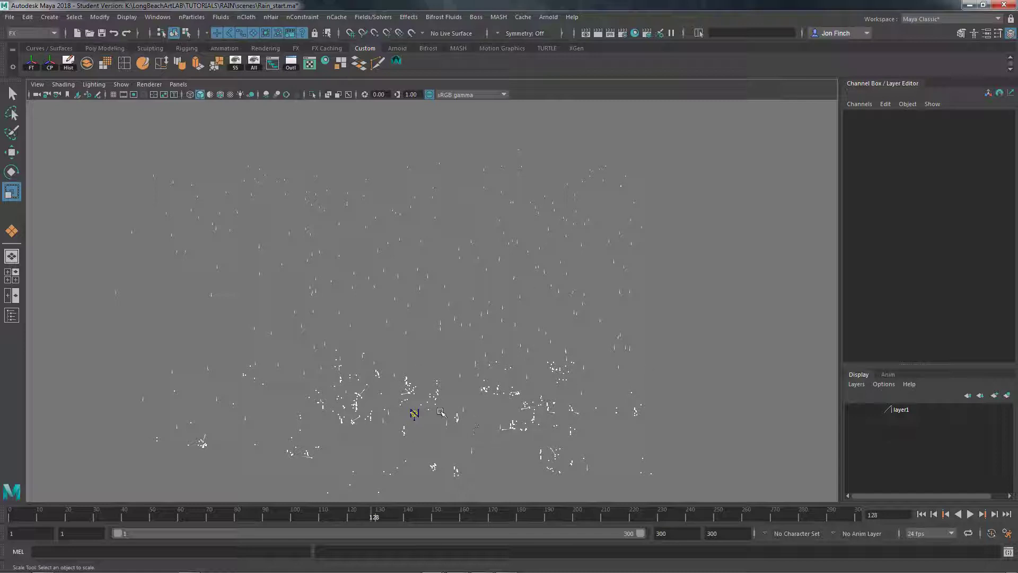
mouse_move(442, 412)
left_mouse_down("alt")
mouse_move(459, 418)
mouse_move(442, 410)
left_mouse_up("alt")
scroll(439, 410, "up", 5)
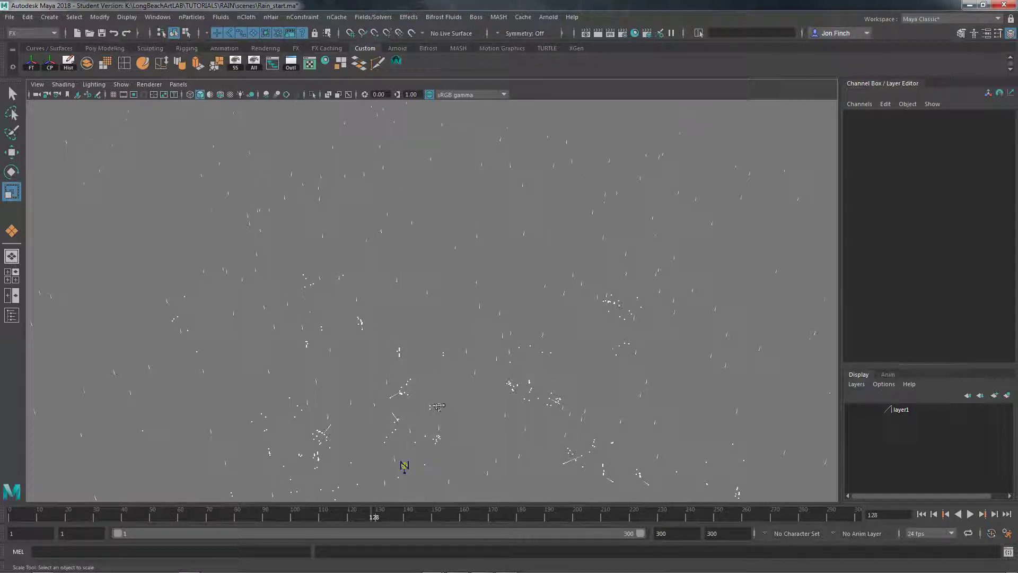
Hide all object types in the viewport and show only nParticles
middle_click_drag(439, 410, 481, 338, "alt")
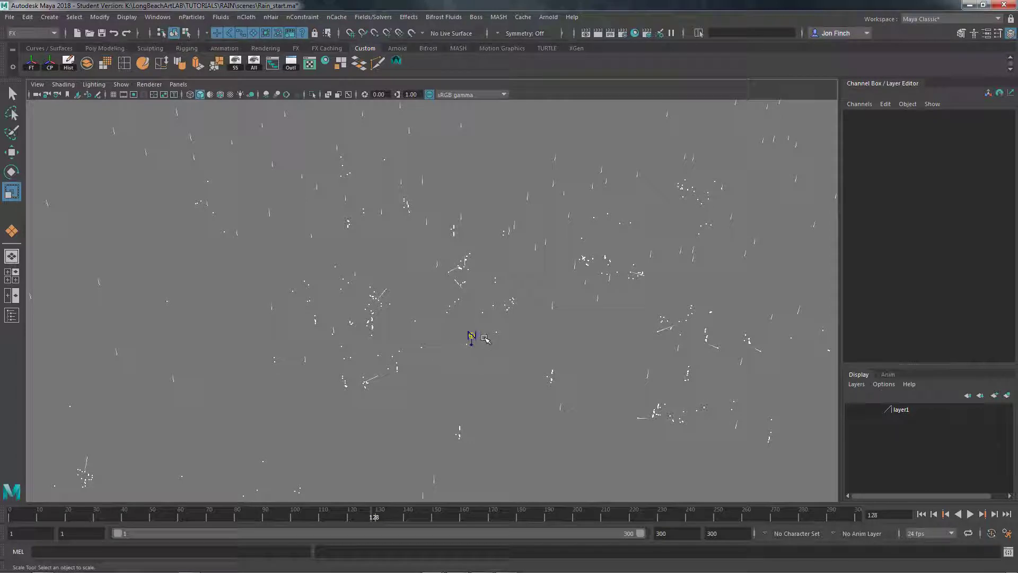
mouse_move(512, 347)
left_mouse_down("alt")
mouse_move(543, 301)
mouse_move(512, 331)
left_mouse_up("alt")
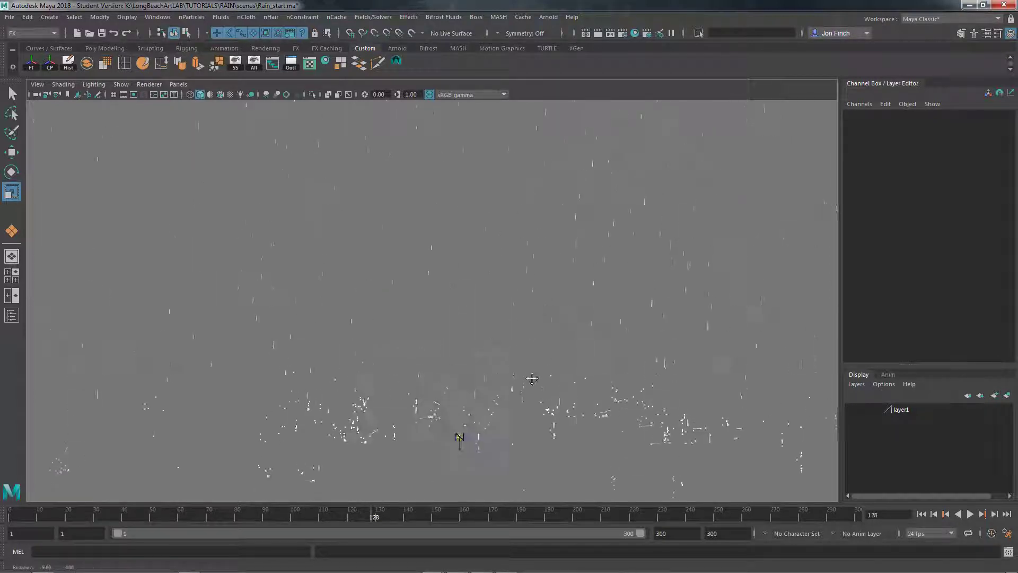
left_click(122, 85)
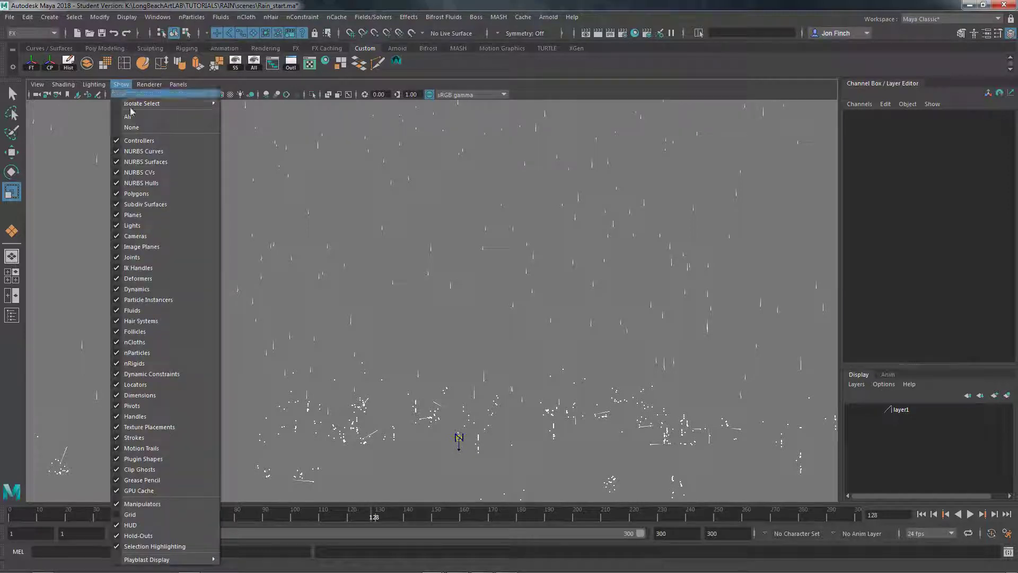
left_click(132, 128)
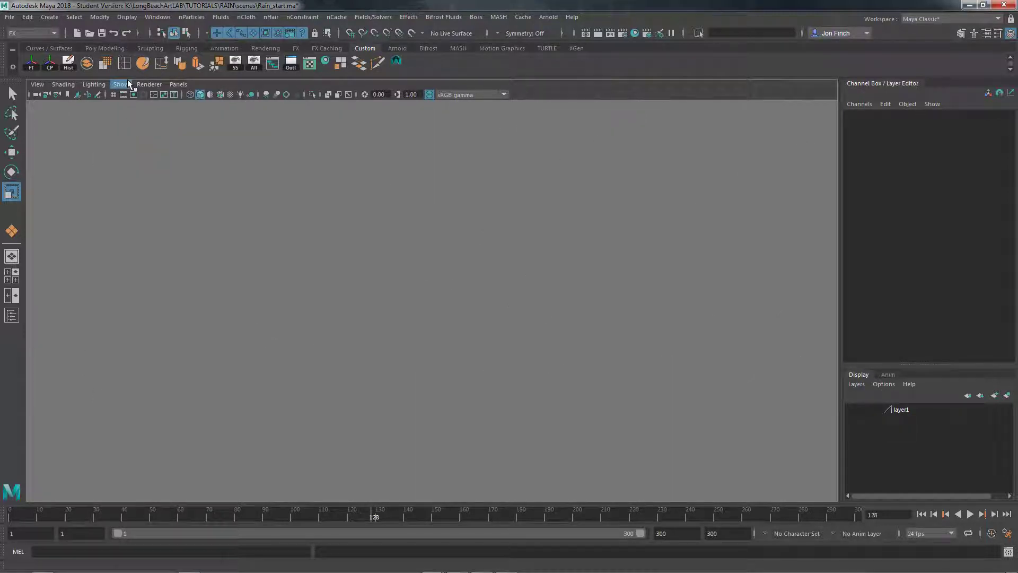
left_click(121, 85)
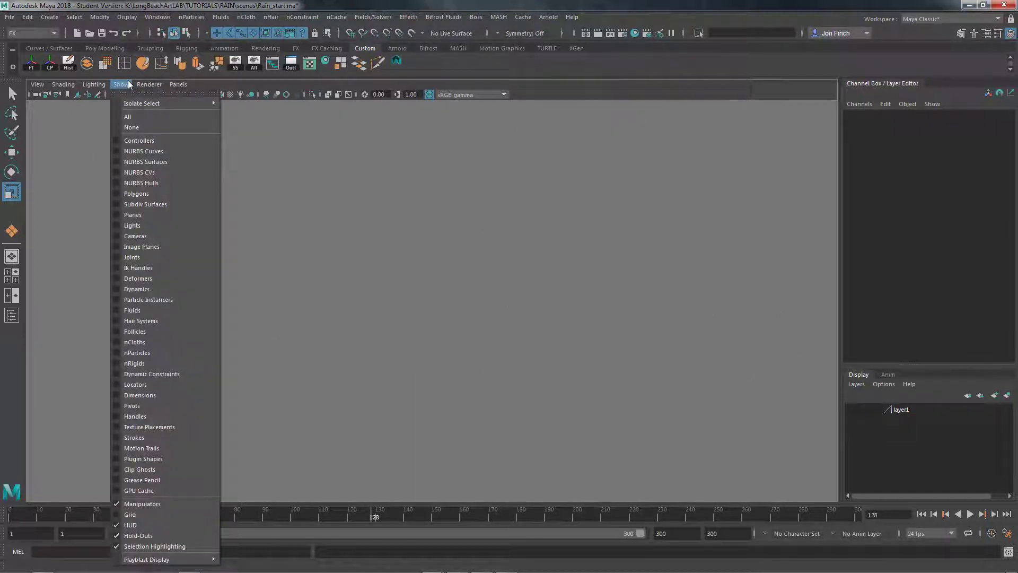
left_click(136, 351)
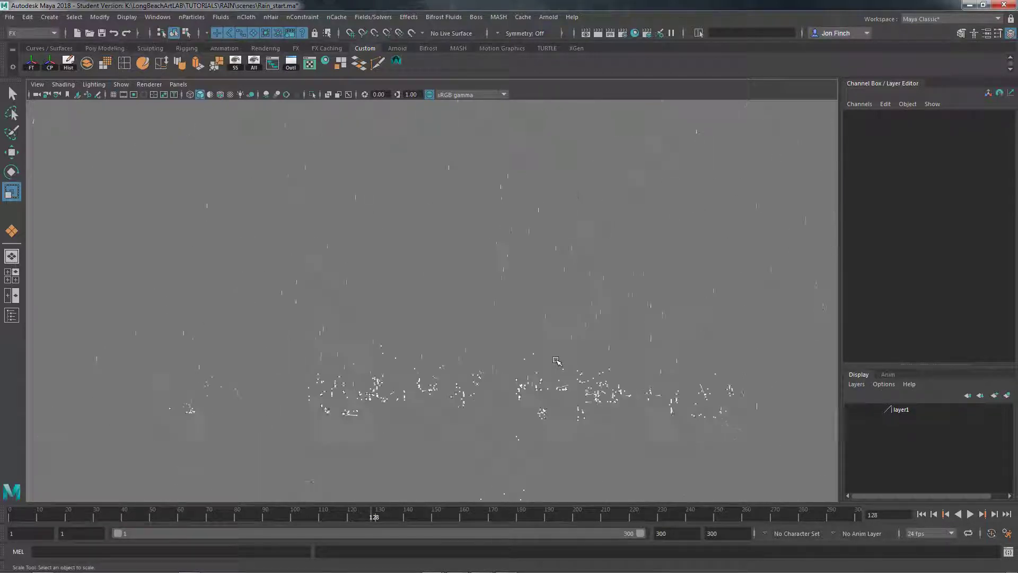
Replay the particles-only simulation from the first frame to examine the rain and splashes, stop it at frame 227 and rewind
left_click(923, 513)
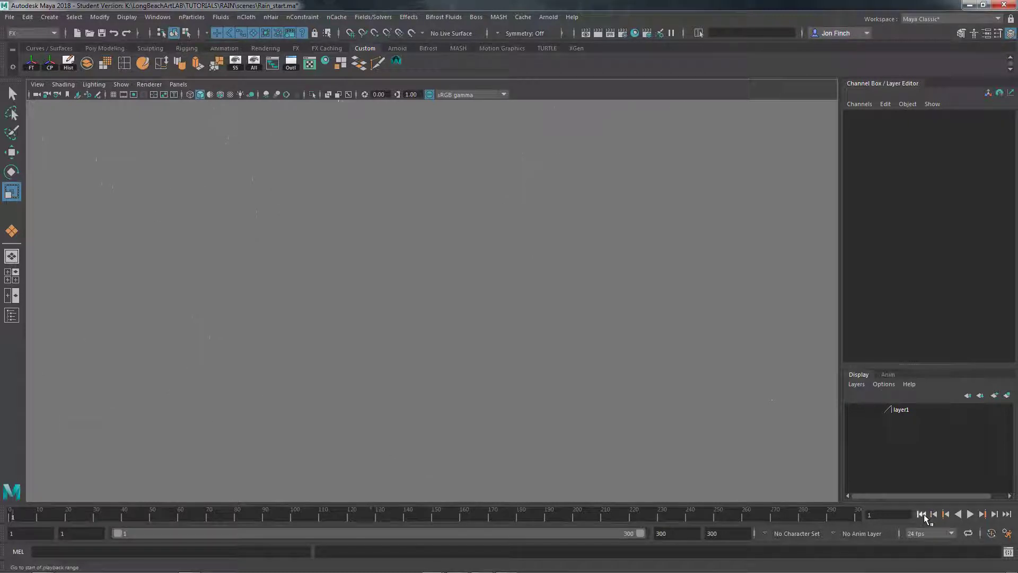
left_click(971, 515)
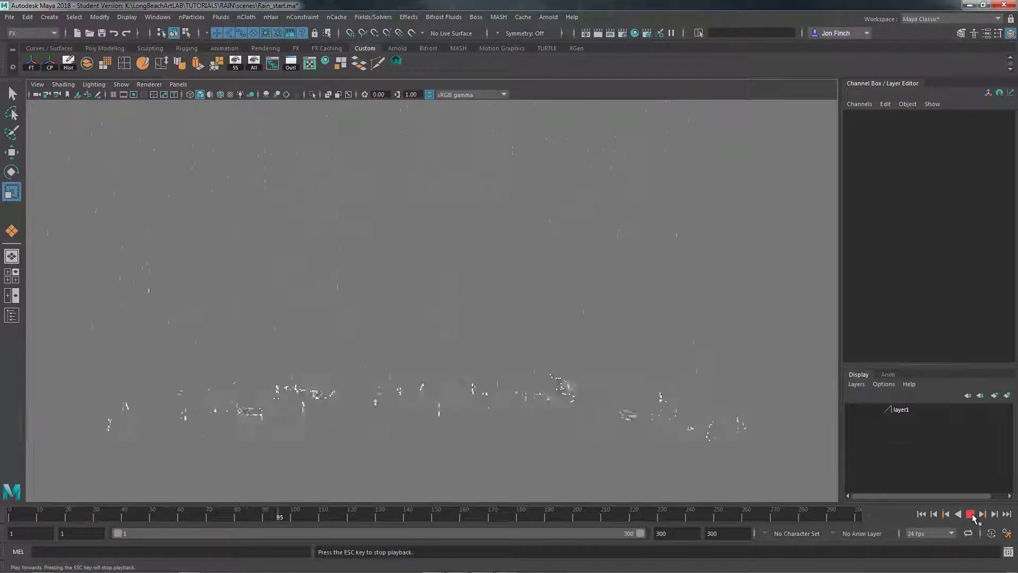
middle_click_drag(506, 275, 502, 334, "alt")
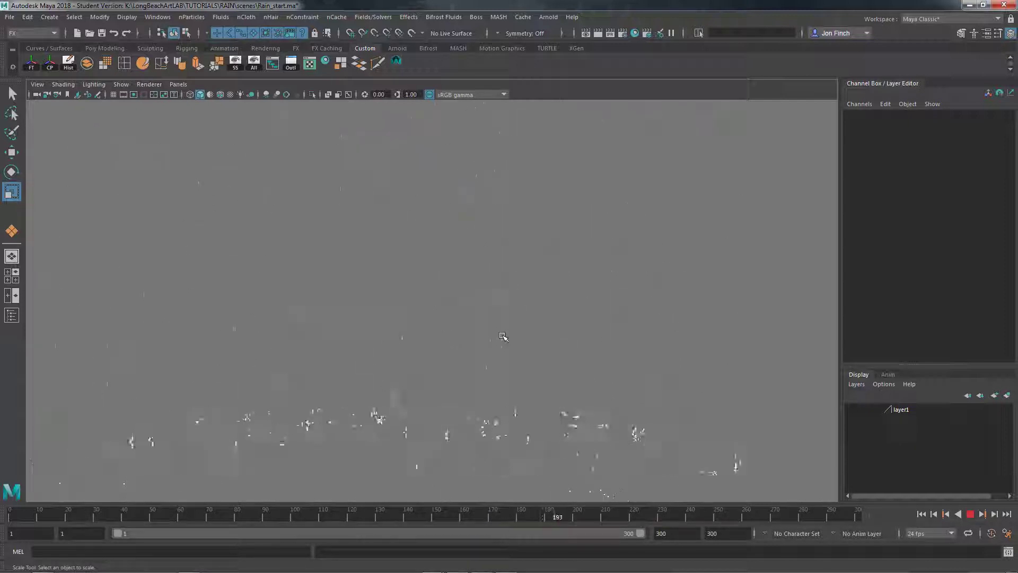
left_click(971, 514)
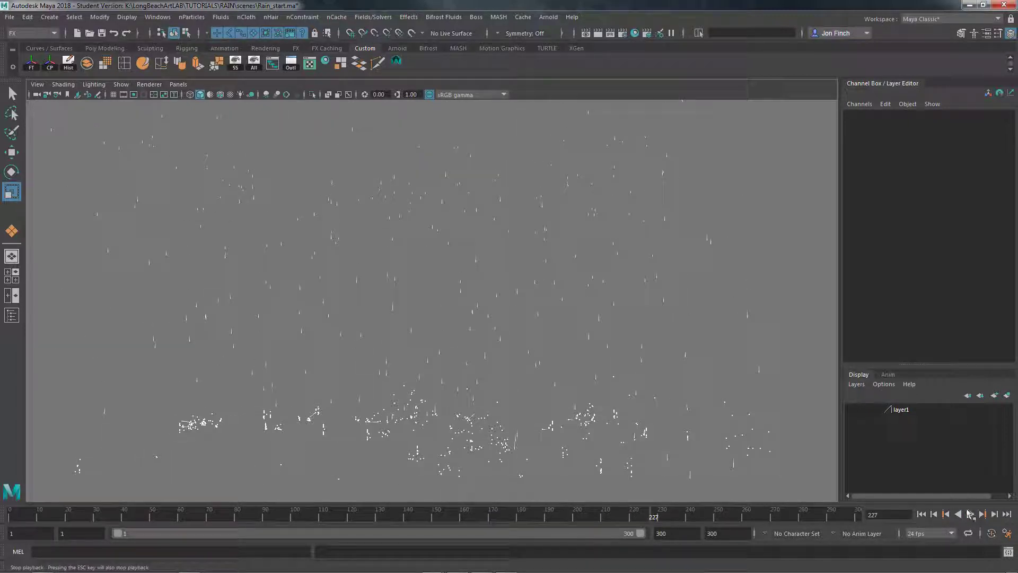
left_click(921, 514)
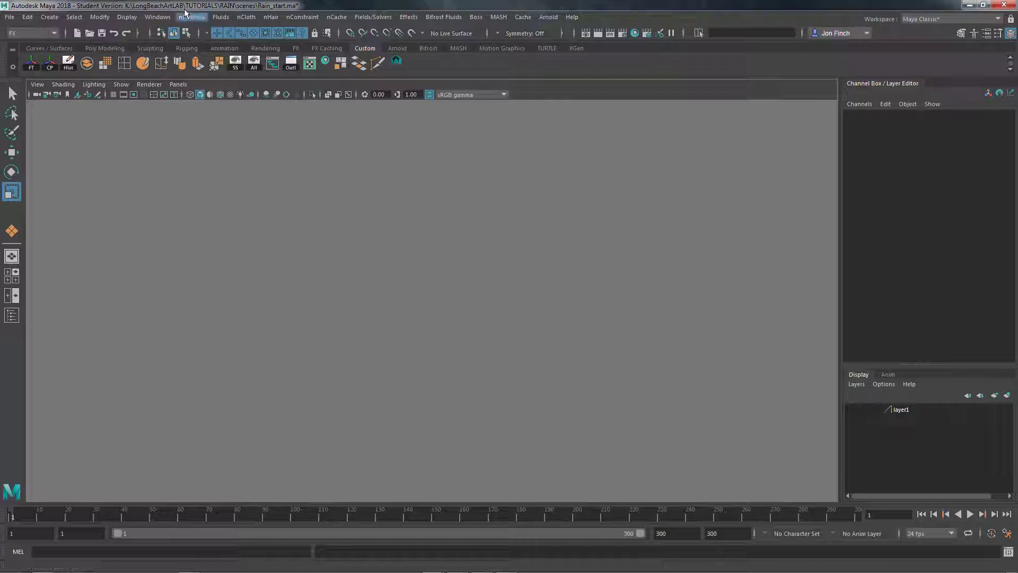
Set the 3D Views background color to black in the color settings and save the change
left_click(156, 18)
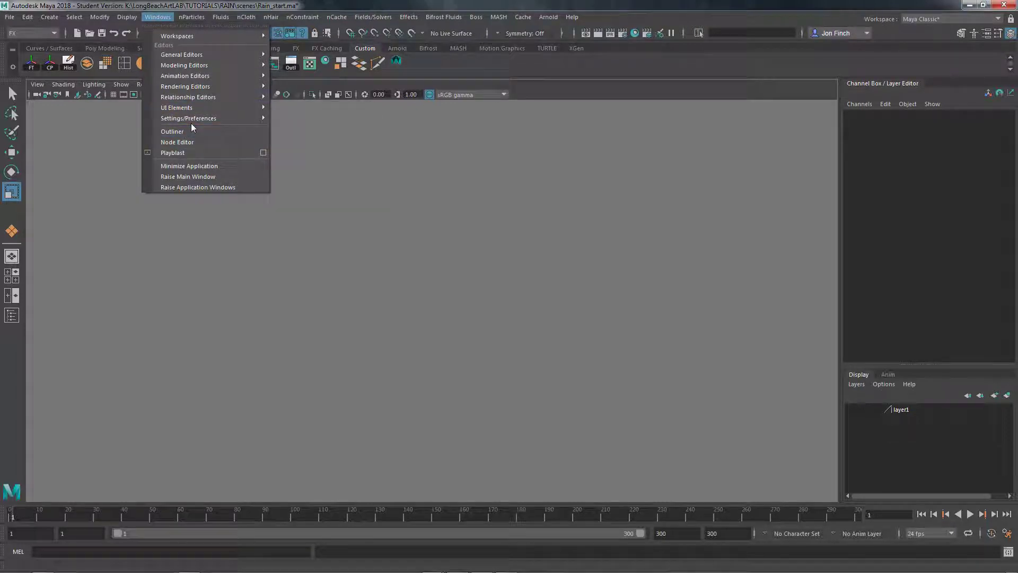
mouse_move(191, 121)
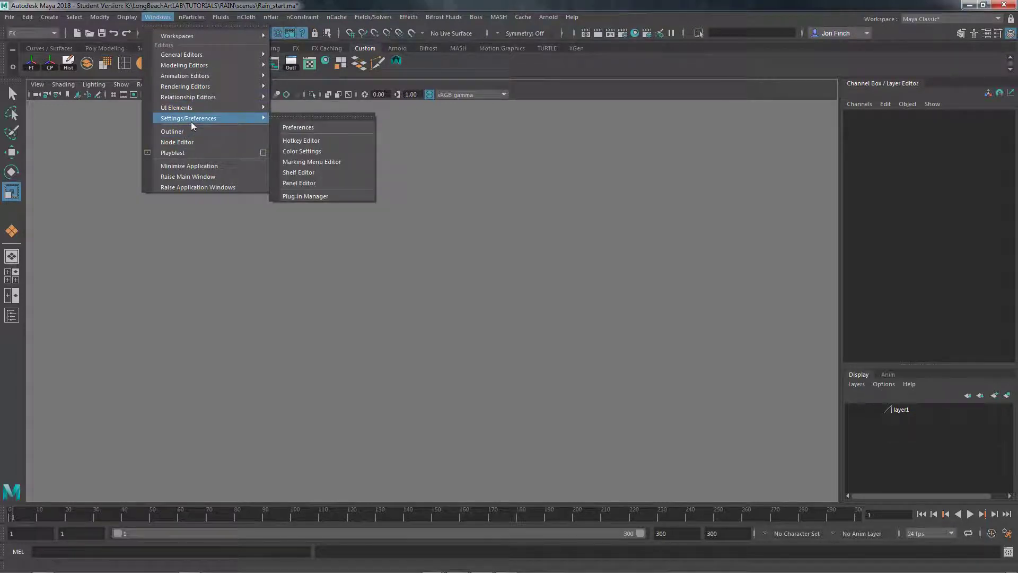
left_click(310, 152)
left_click_drag(572, 187, 542, 186)
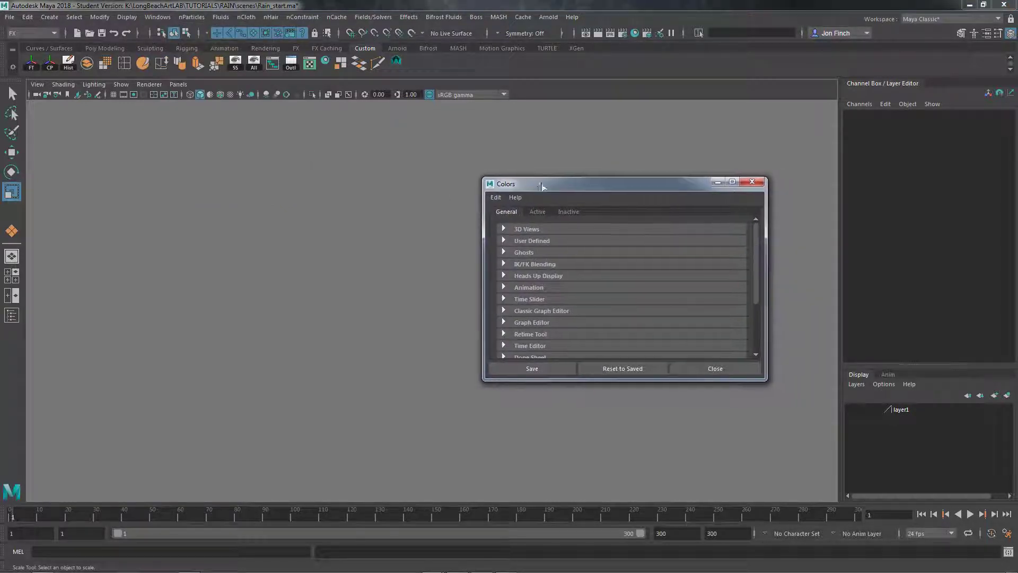
left_click(503, 228)
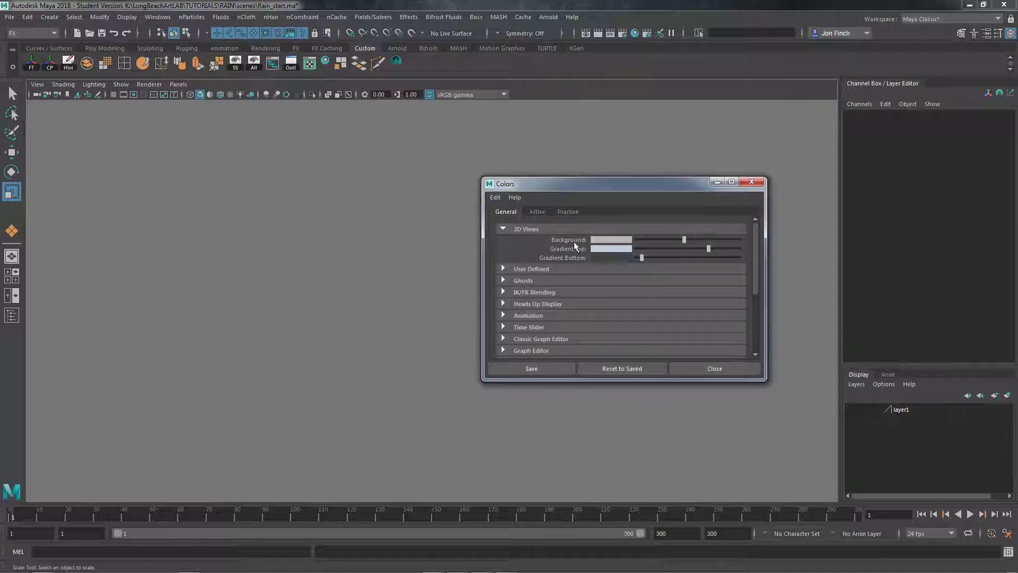
left_click_drag(684, 239, 634, 254)
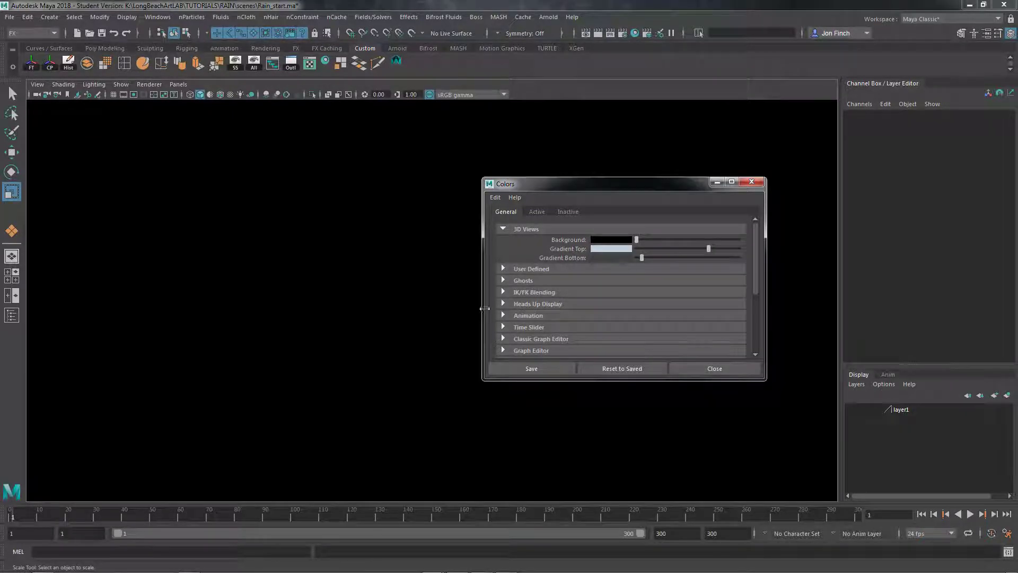
left_click(532, 368)
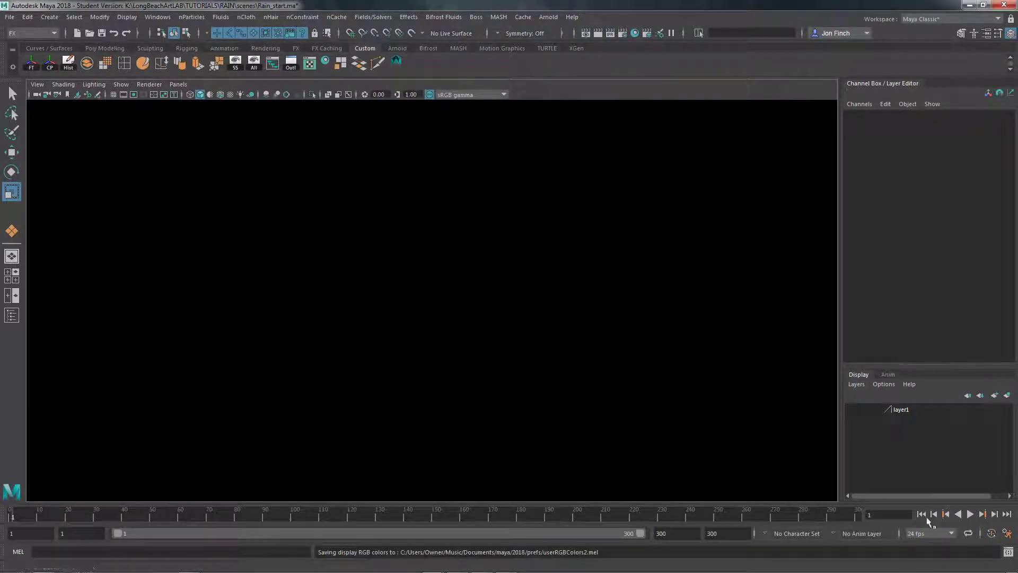
Play the simulation to examine the rain against the black background, stop it at frame 254 and return to the first frame
left_click(970, 514)
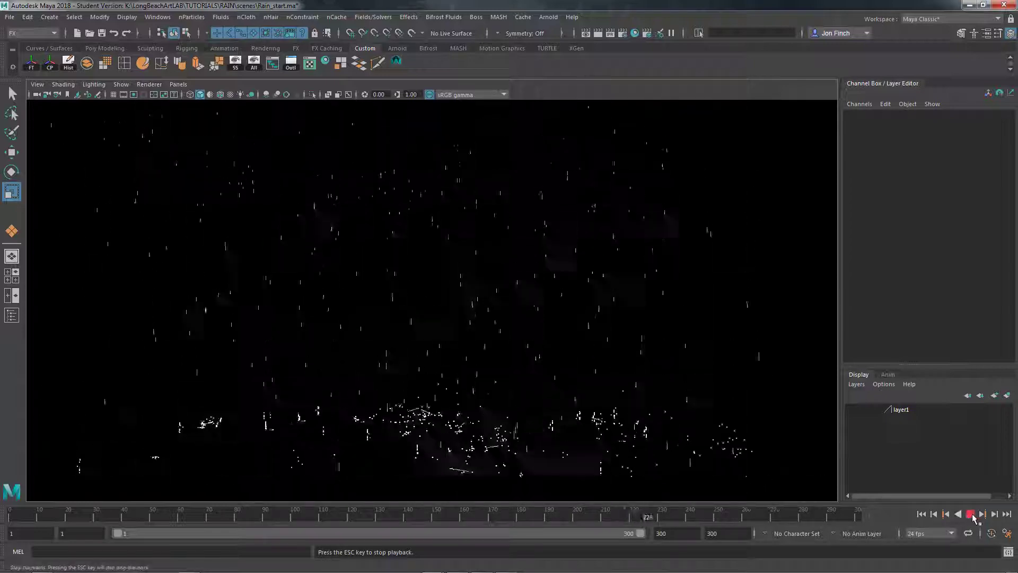
key("Escape")
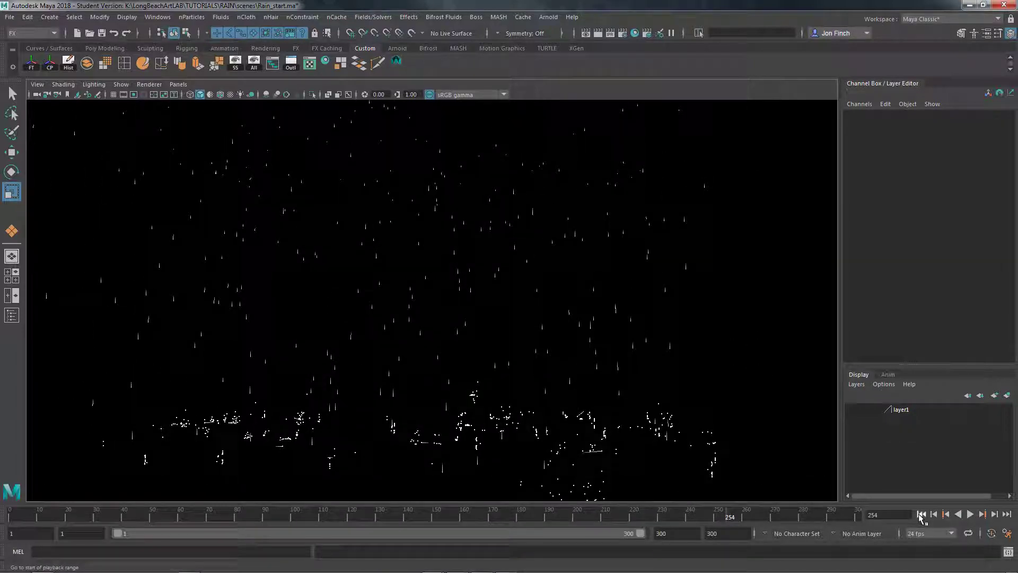
left_click(922, 515)
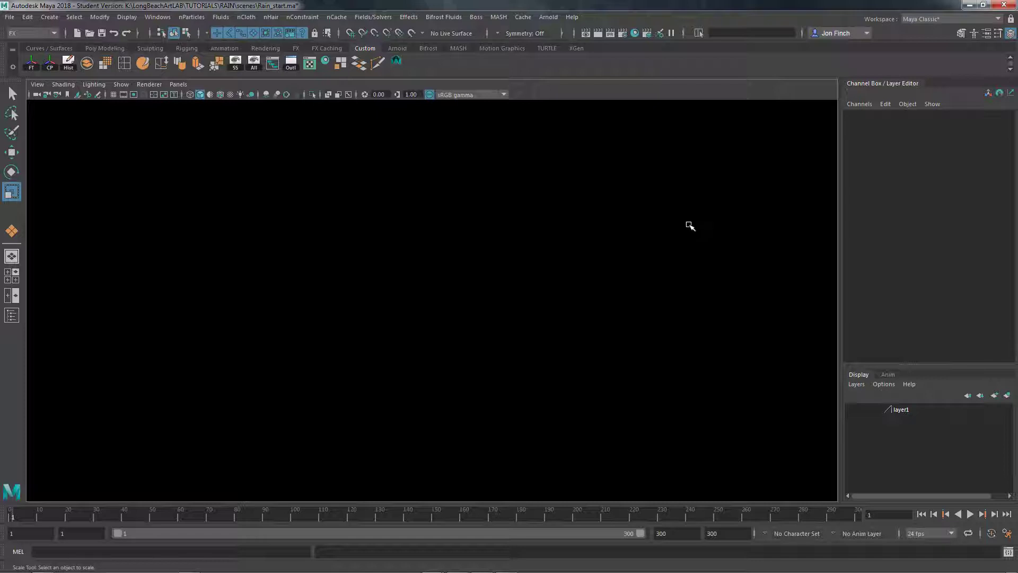
Set the render image size to the HD 1080 preset and close the render settings
left_click(624, 34)
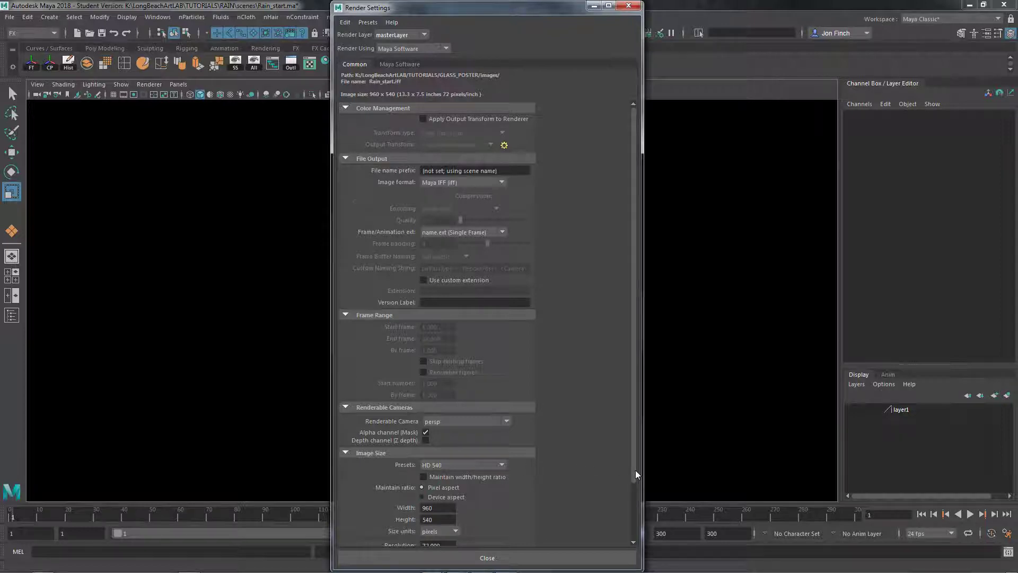
scroll(635, 470, "down", 3)
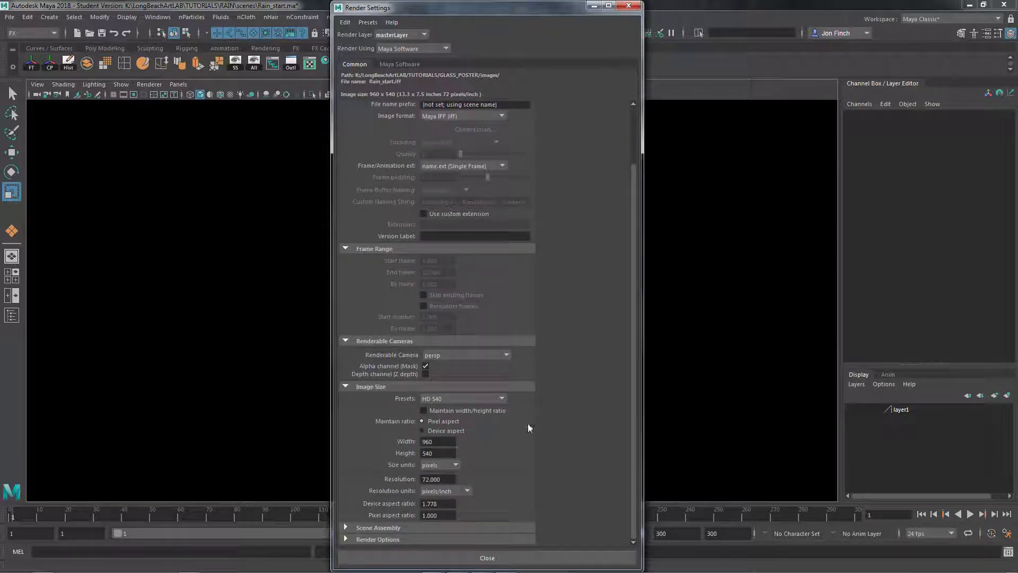
left_click(500, 399)
left_click_drag(503, 427, 502, 449)
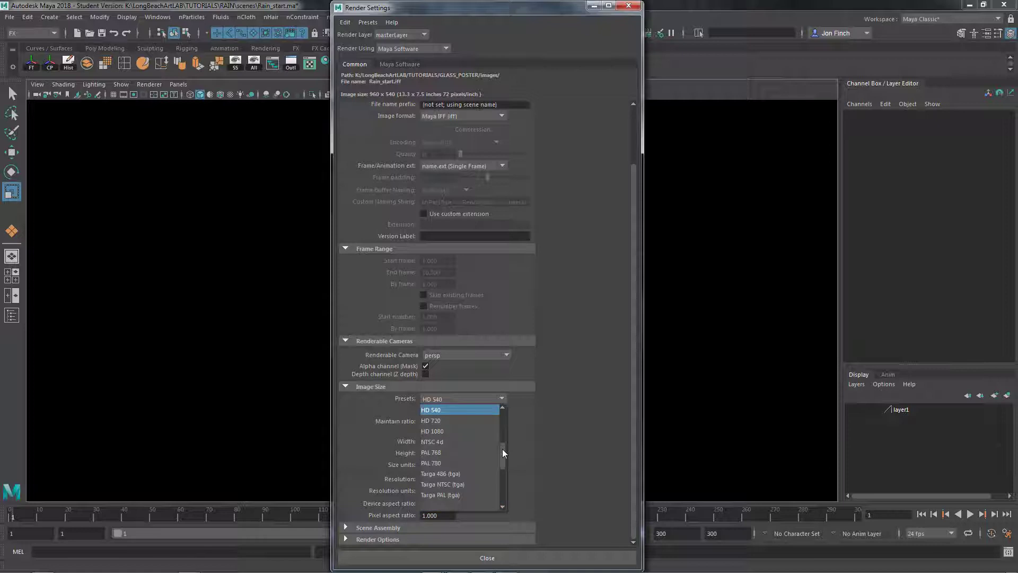
left_click(441, 432)
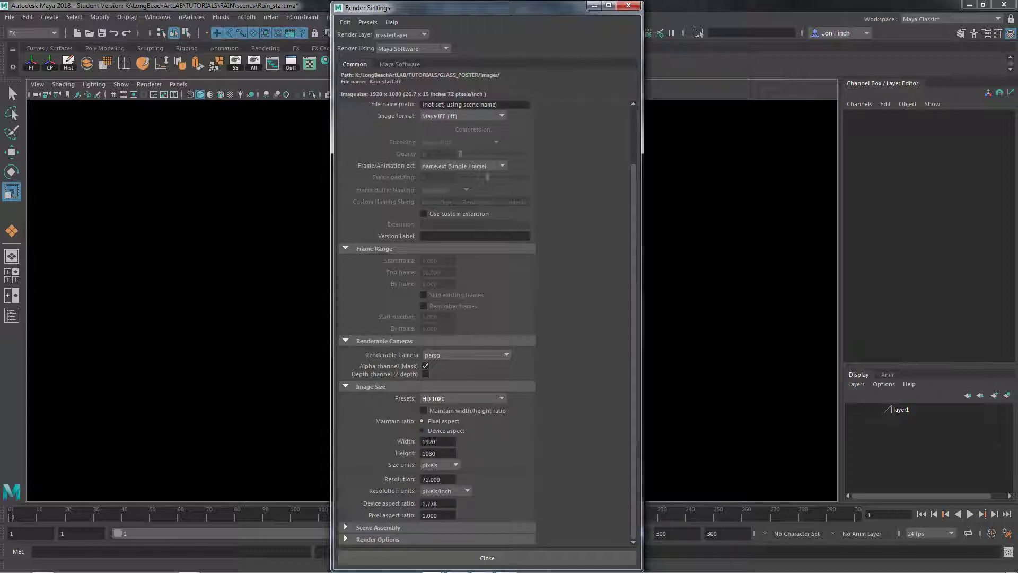
left_click(628, 5)
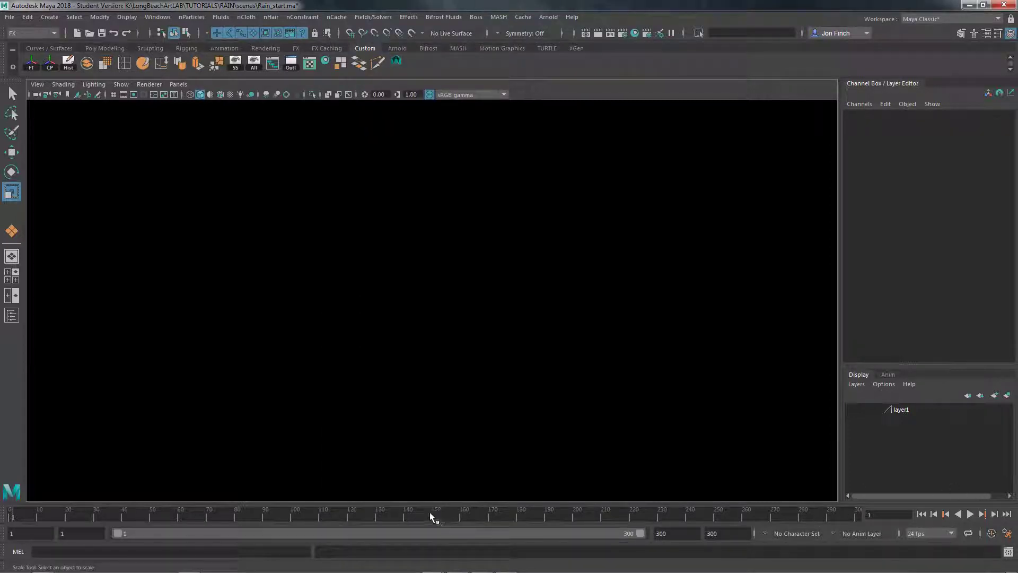
Open the Playblast options, keep the image format with jpg encoding, and set the display size to From Render Settings
right_click(398, 514)
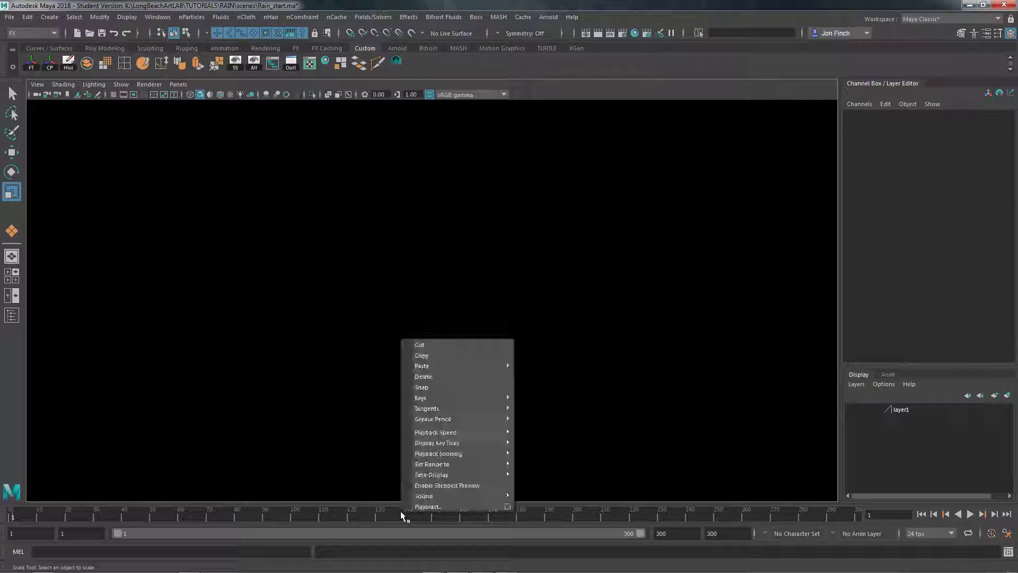
left_click(508, 507)
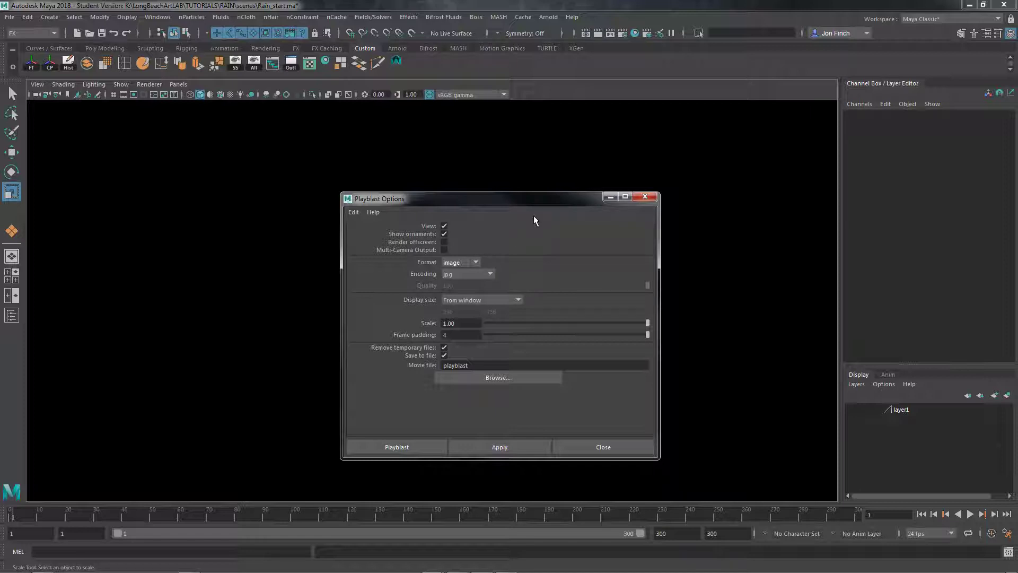
left_click(474, 263)
left_click(490, 275)
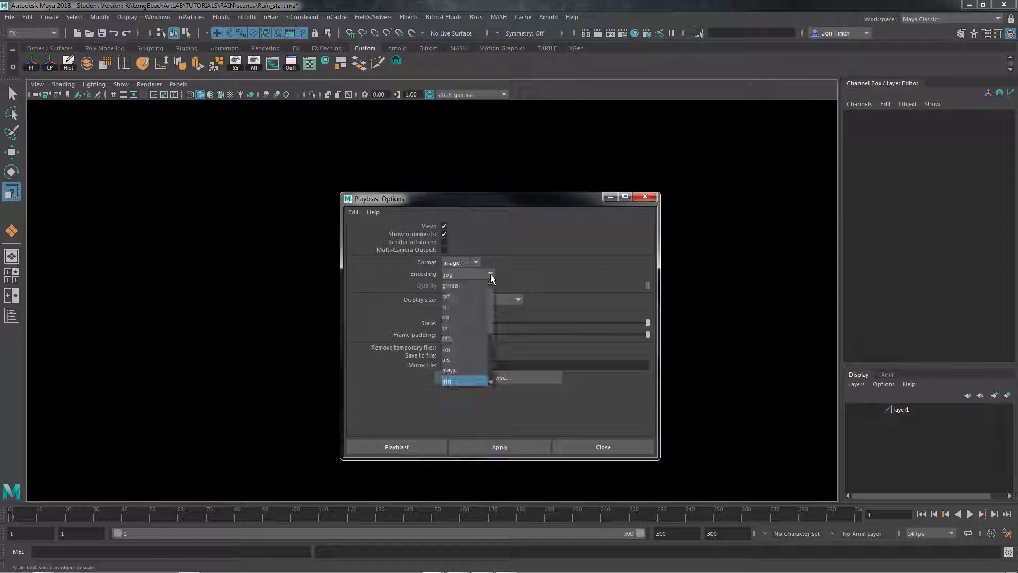
left_click(456, 380)
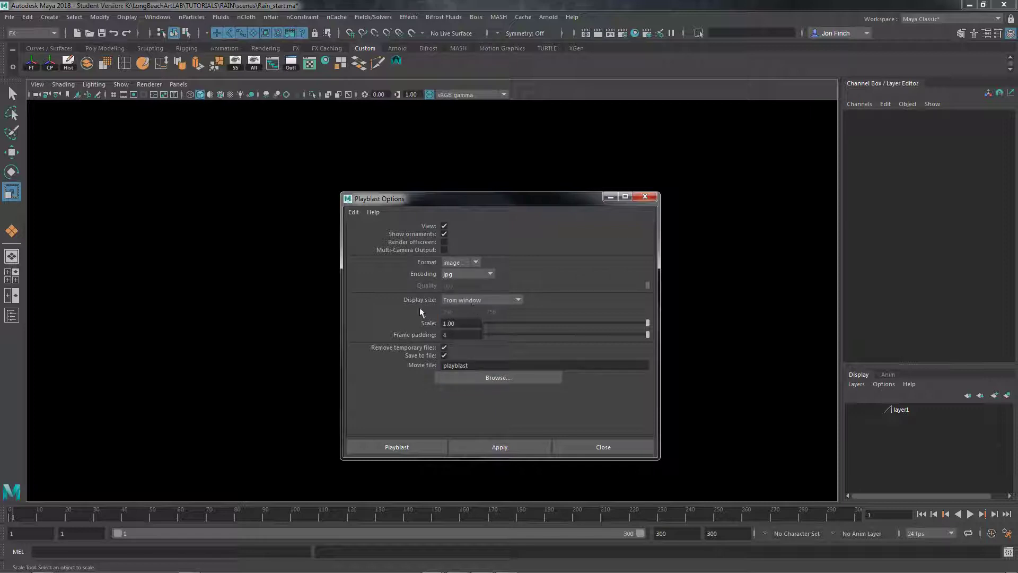
left_click(517, 301)
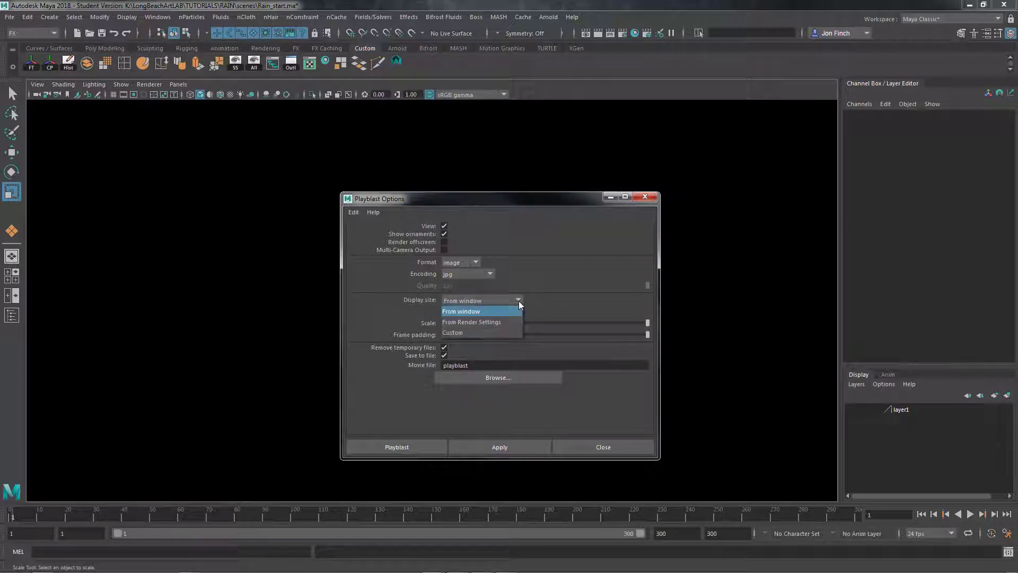
left_click(496, 326)
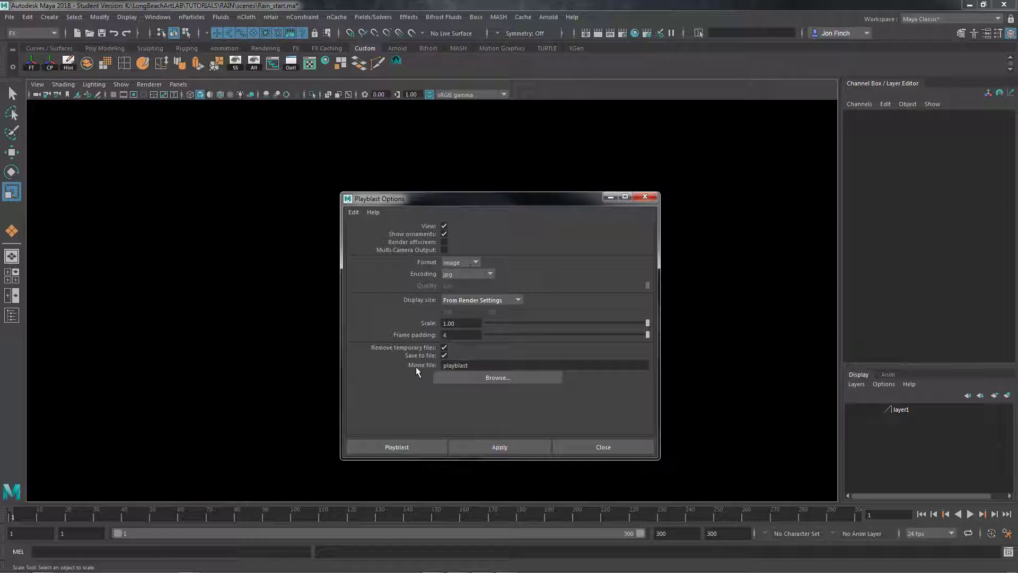
Set the playblast output to drops.jpg in the RAIN project's images folder and run the playblast
left_click(512, 377)
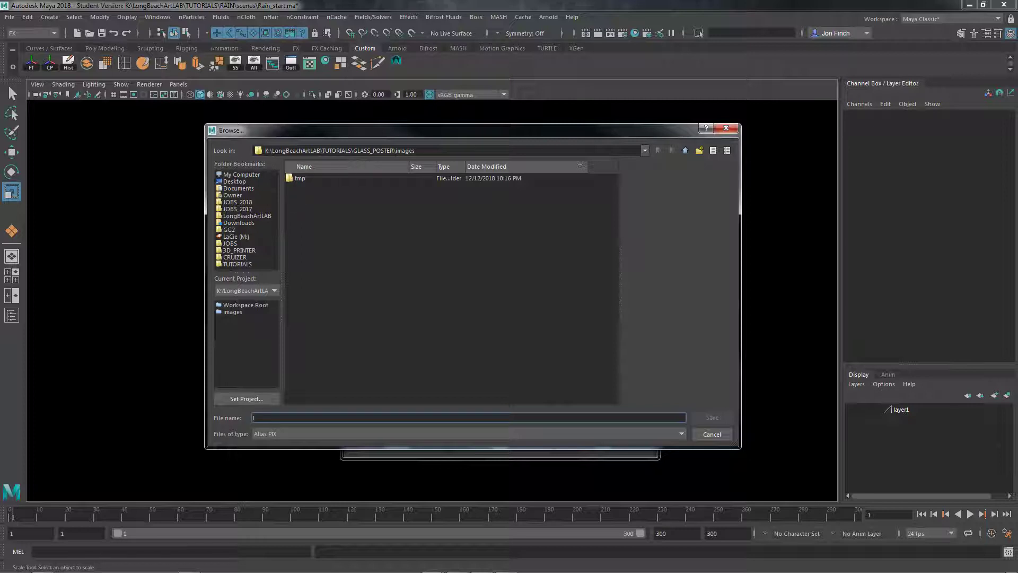
left_click(684, 150)
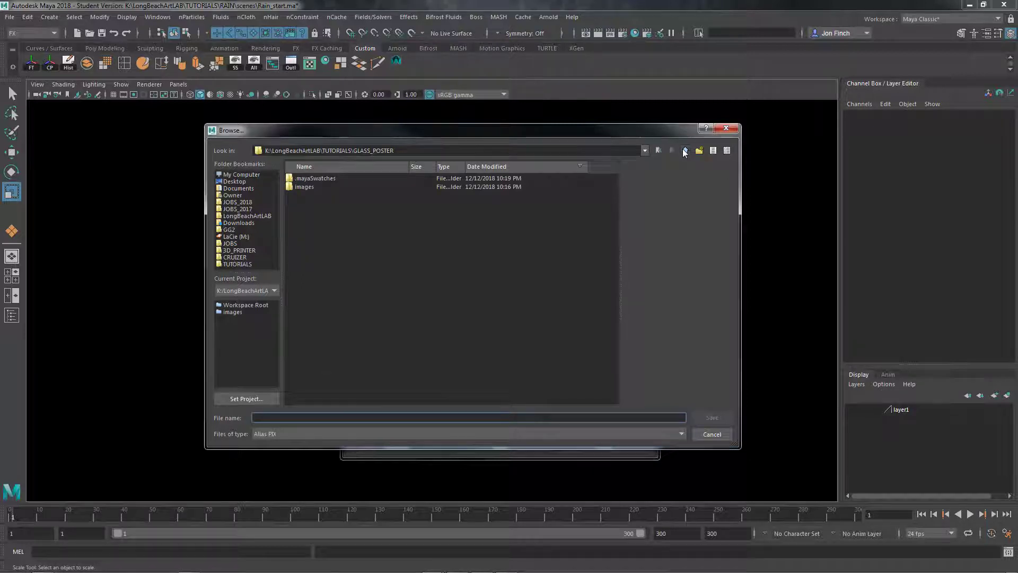
left_click(684, 151)
left_click(319, 188)
double_click(319, 188)
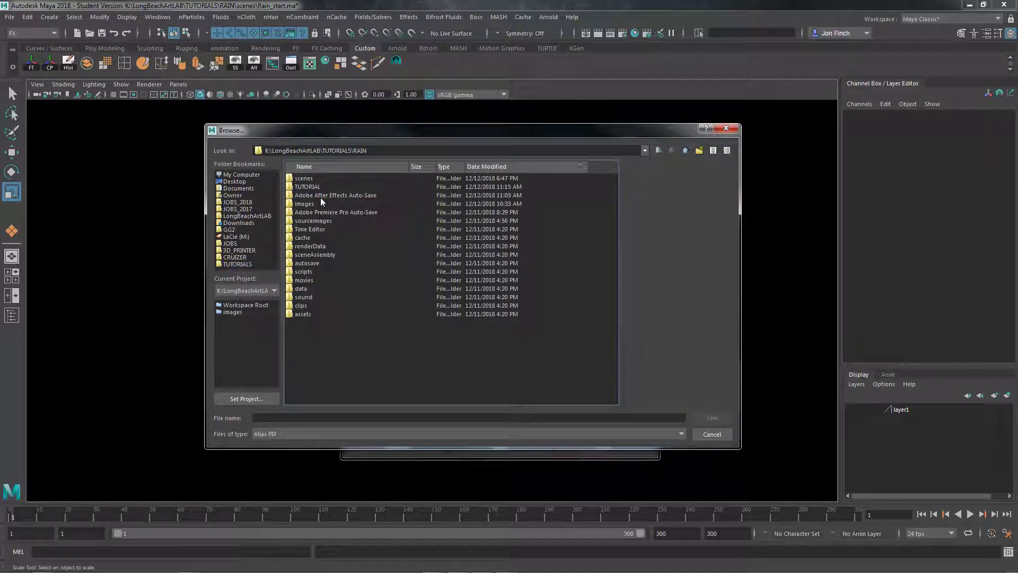
double_click(316, 204)
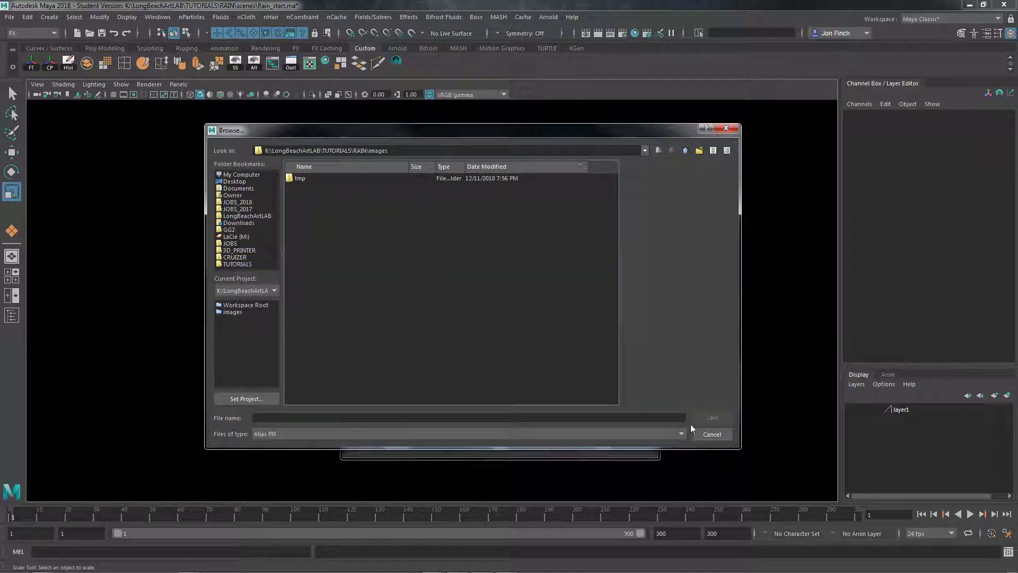
left_click(413, 419)
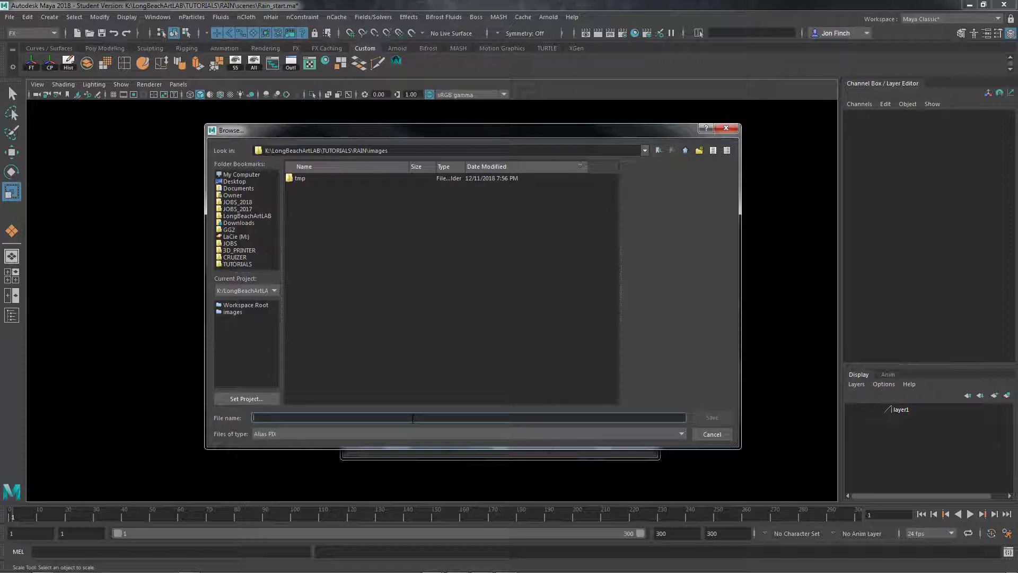
type("drops")
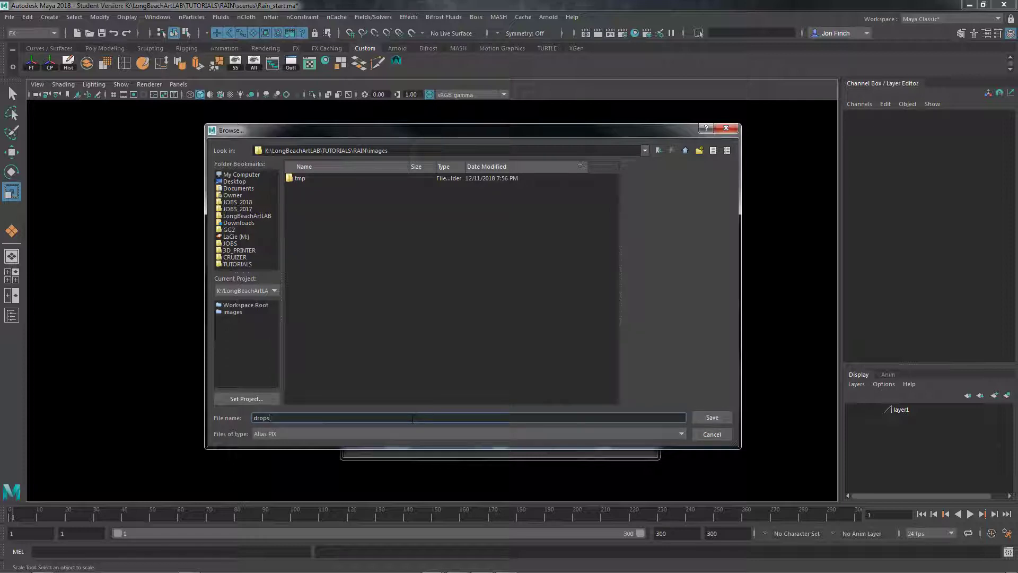
type(".jpg")
left_click(711, 413)
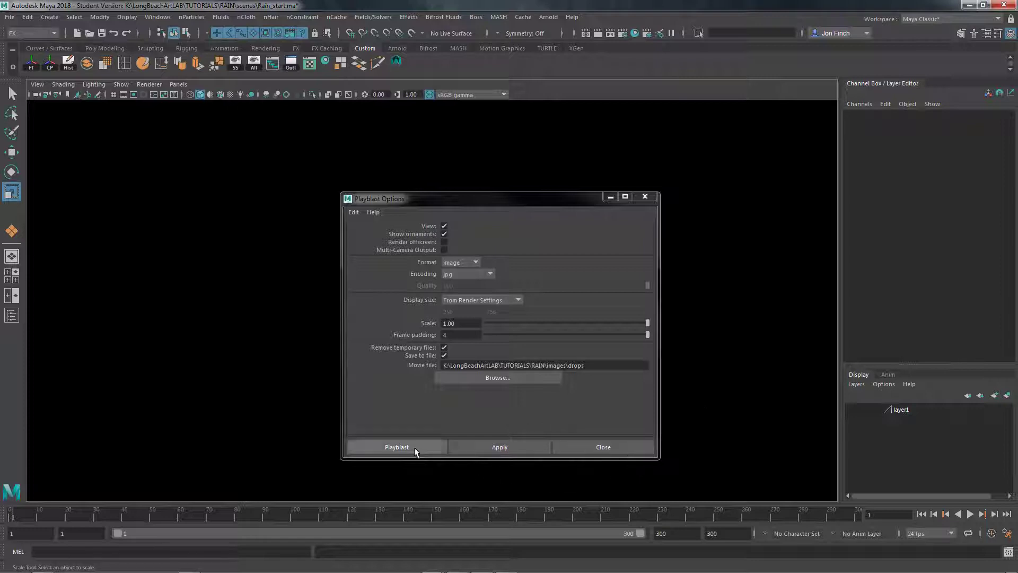
left_click(396, 447)
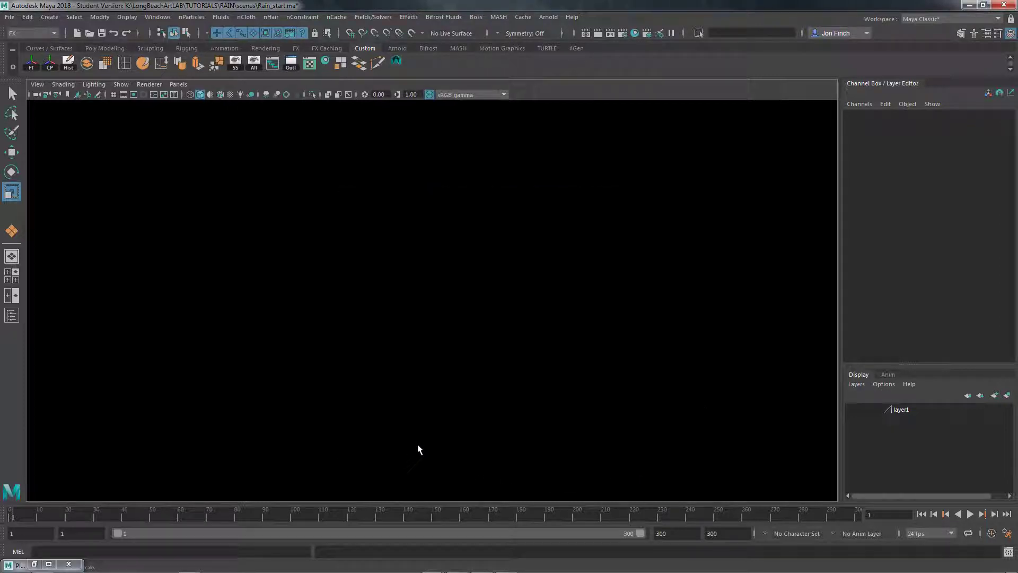